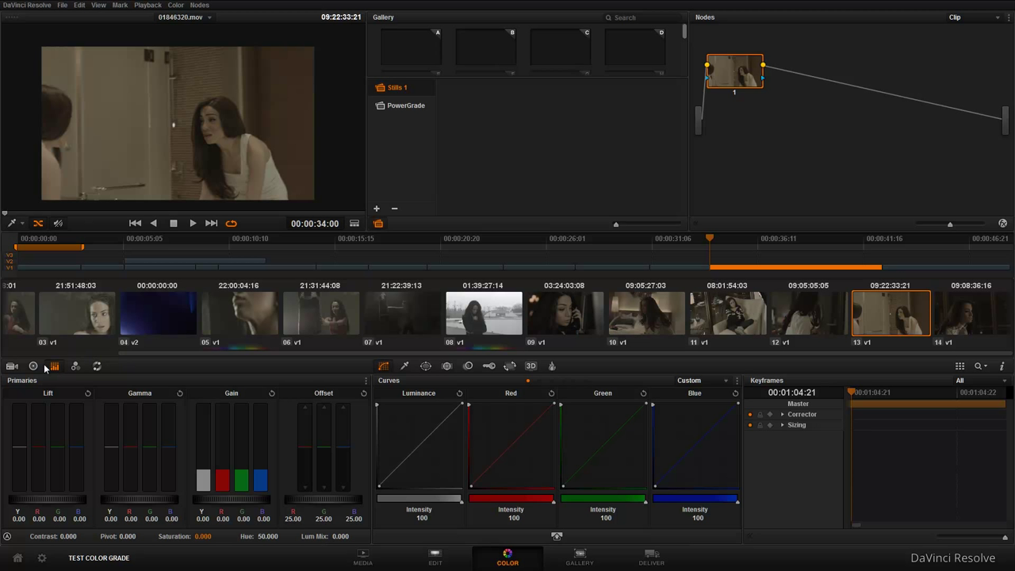
Toggle between Primaries bars and colour wheels, ending on the Log Shadow/Midtone/Highlight/Offset wheels.
click(32, 365)
click(56, 368)
click(33, 369)
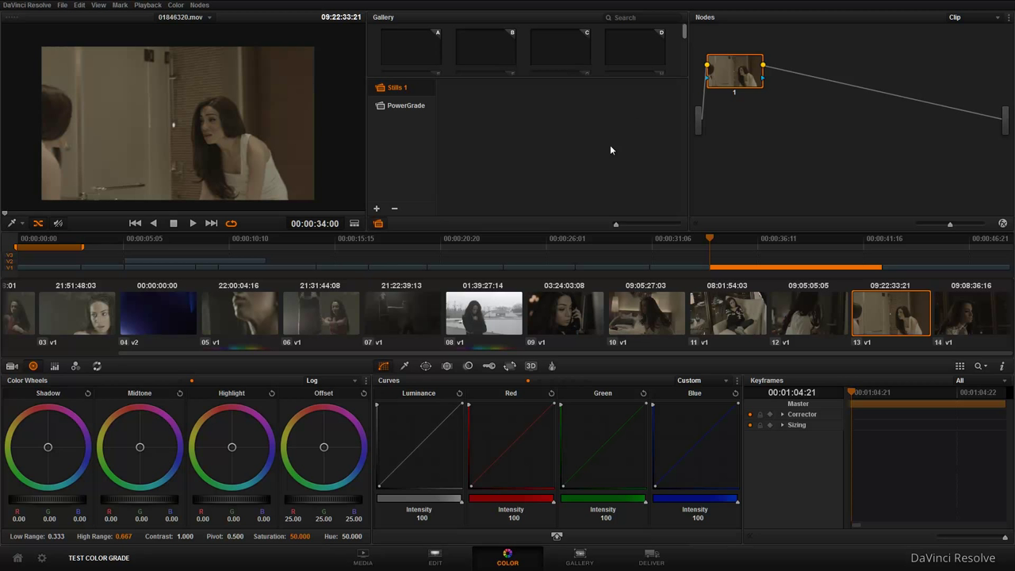
Show the four-up video scopes from the viewer menu, park them aside, and load clip 10.
right_click(210, 117)
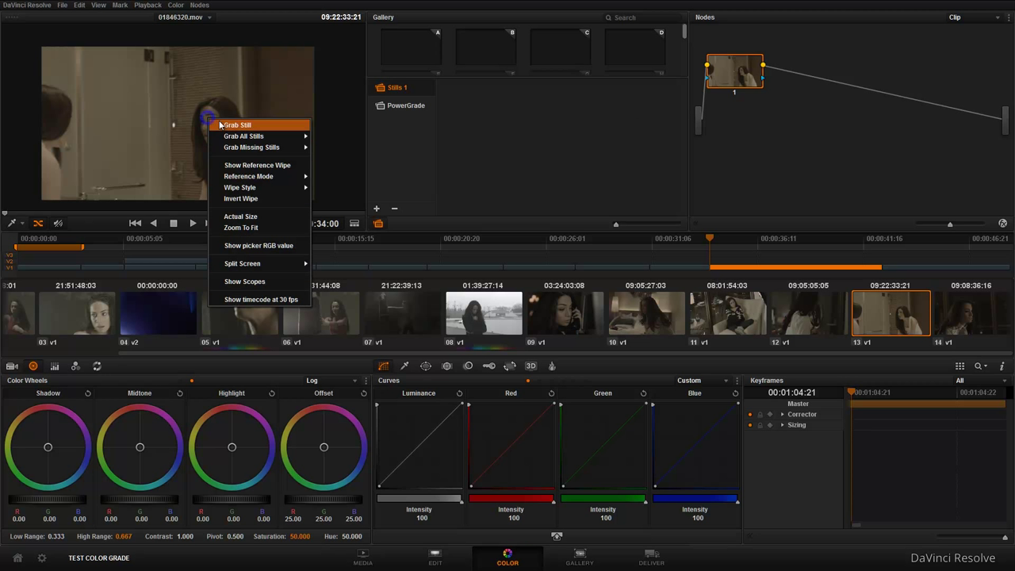
click(275, 281)
drag(533, 153, 712, 158)
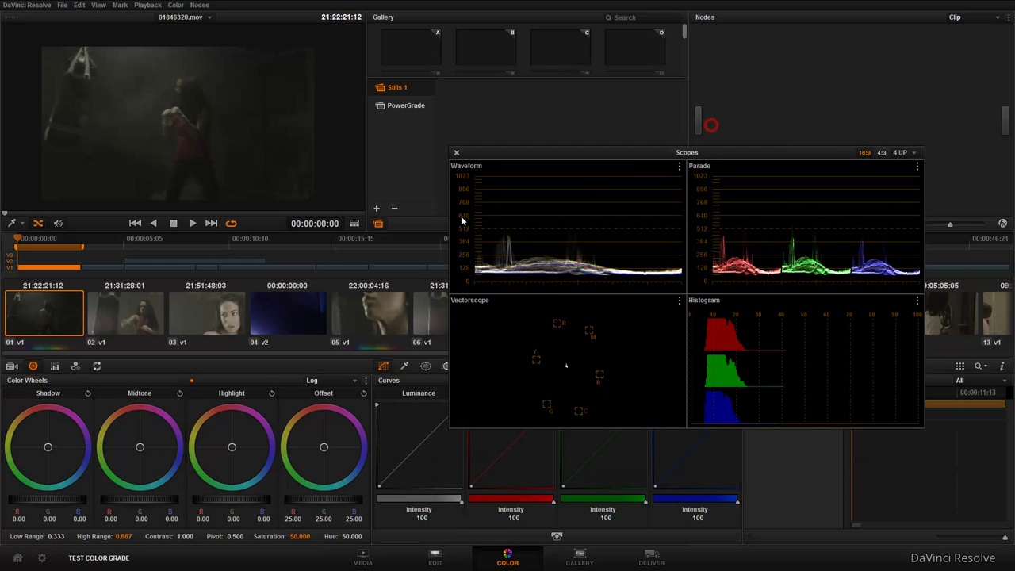
mouse_move(603, 162)
mouse_down()
mouse_move(587, 180)
mouse_move(204, 137)
mouse_up()
click(772, 316)
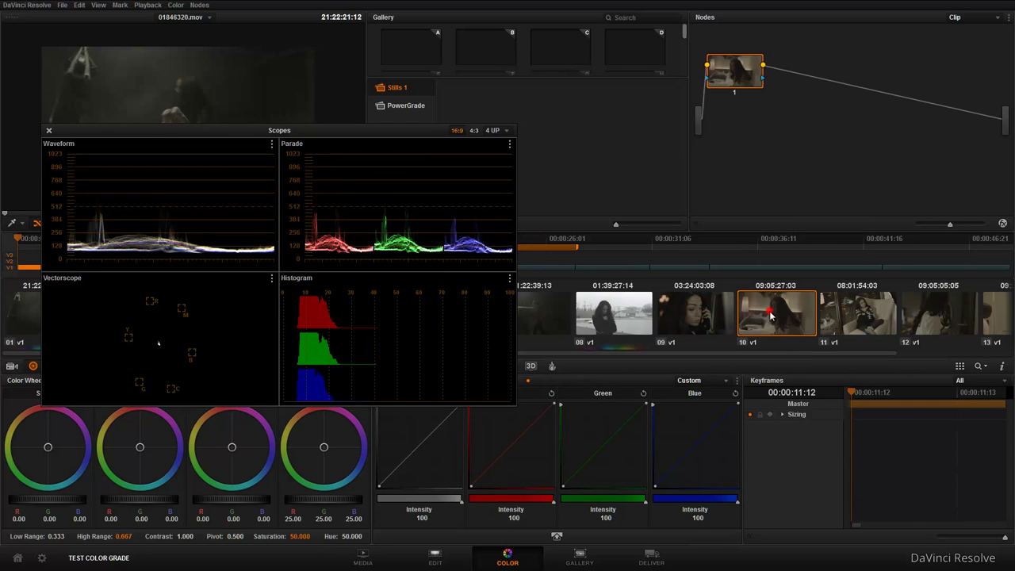
mouse_move(398, 127)
mouse_down()
mouse_move(799, 117)
mouse_move(790, 116)
mouse_up()
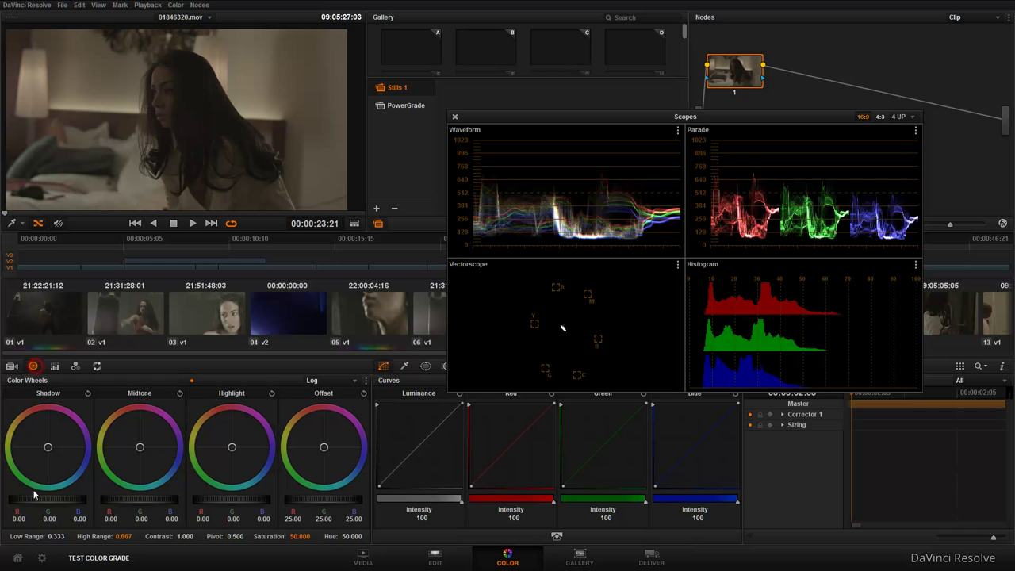
Switch to the Primaries controls and auto-balance clip 10 with the Auto Balance 'A' button.
click(54, 366)
click(33, 366)
click(55, 367)
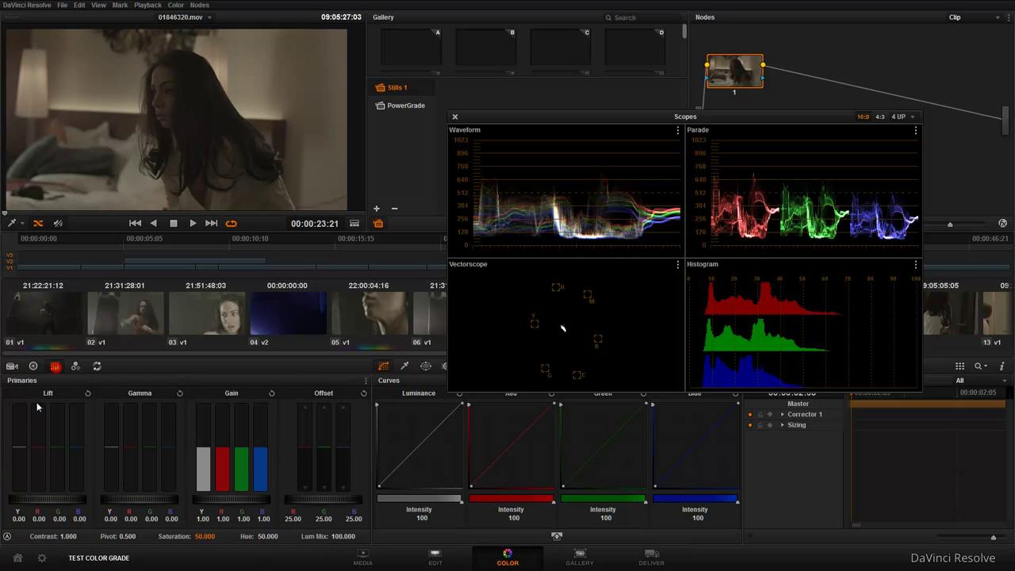
click(7, 537)
drag(695, 117, 641, 140)
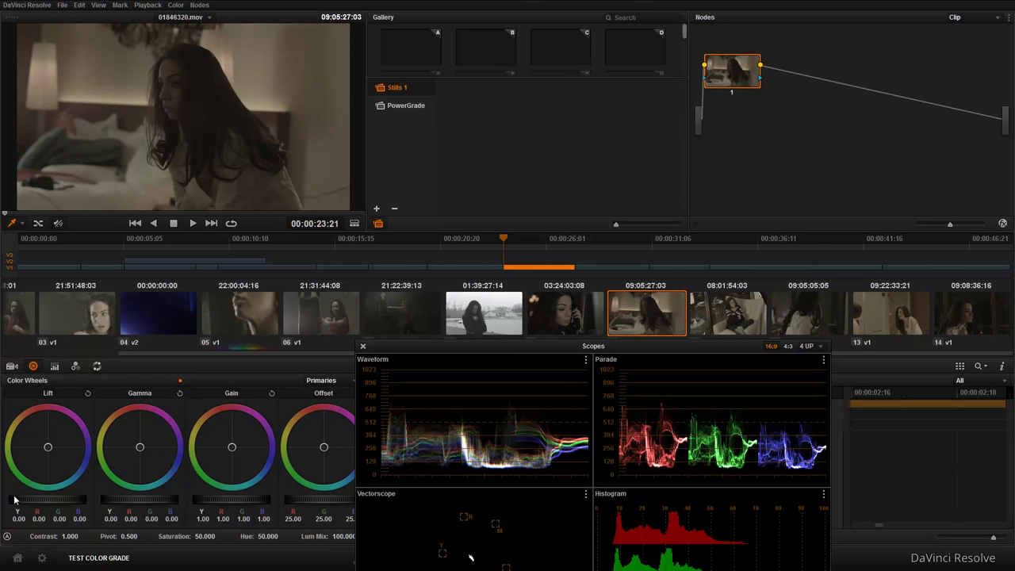
click(7, 537)
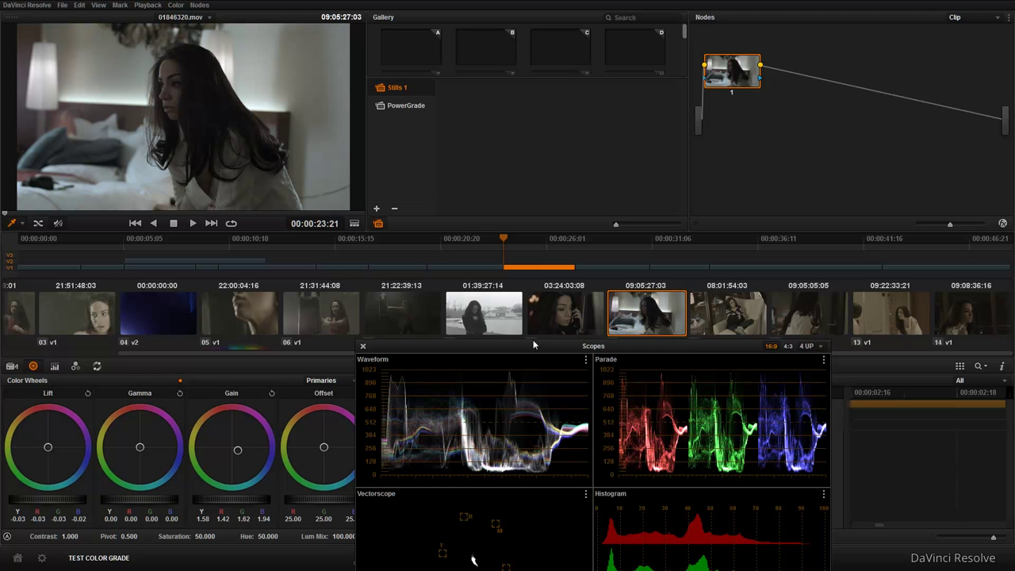
Reposition the Scopes window and load clip 13.
drag(539, 346, 548, 190)
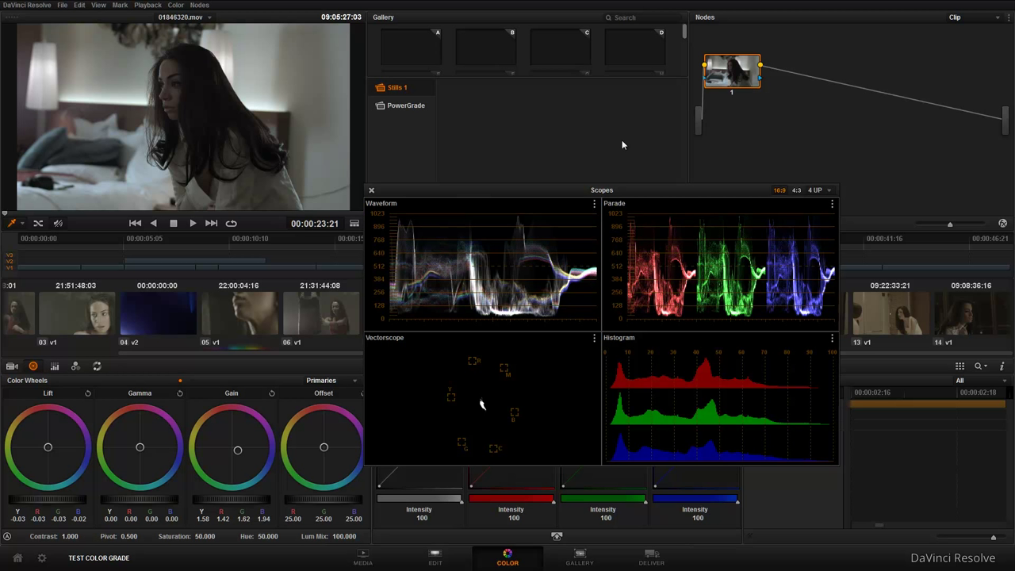
mouse_move(589, 196)
mouse_down()
mouse_move(661, 302)
mouse_move(378, 219)
mouse_move(471, 215)
mouse_up()
click(889, 319)
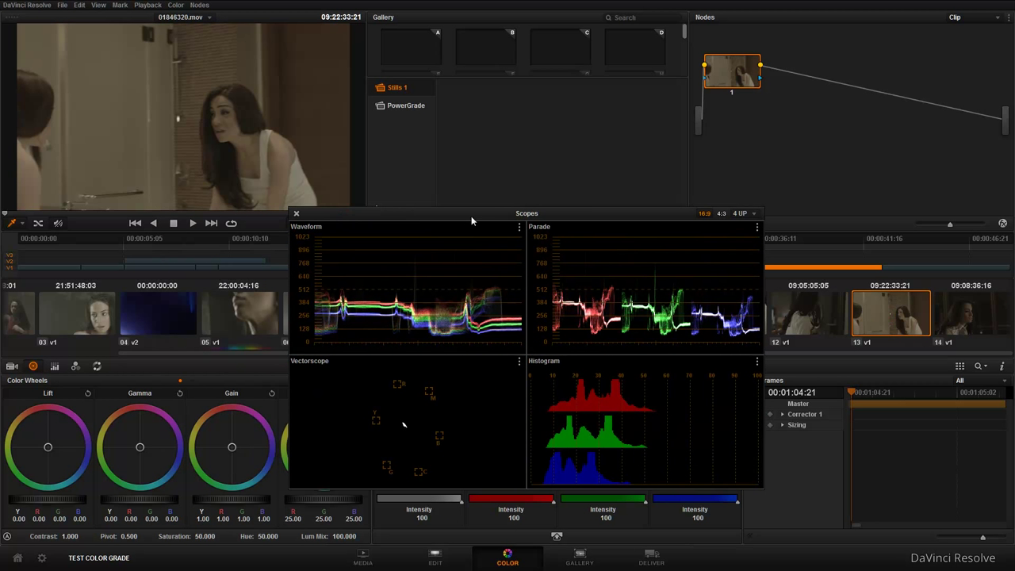
Try an auto balance on clip 13, undo it, and move the scopes down and right.
click(7, 536)
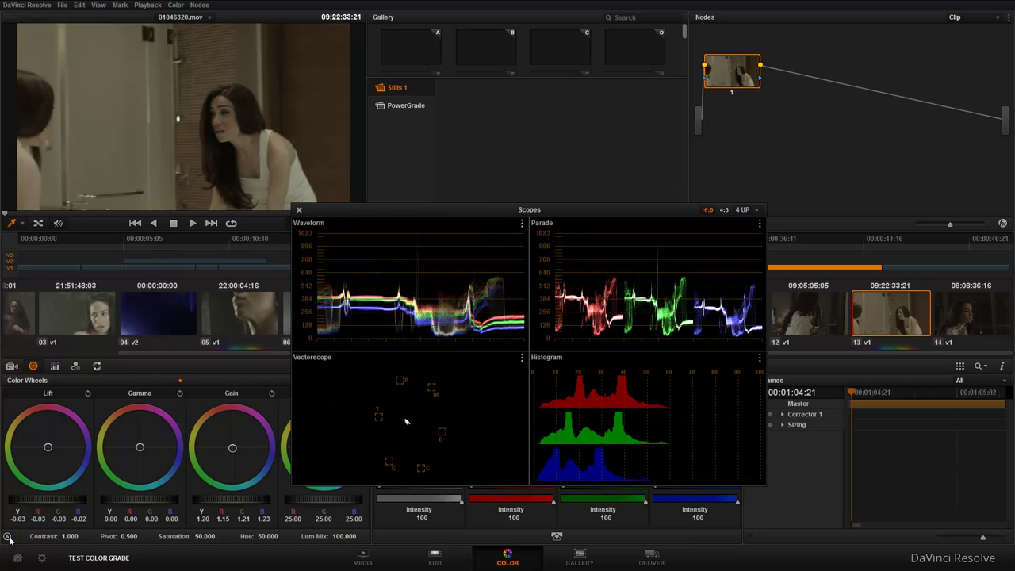
key(ctrl+z)
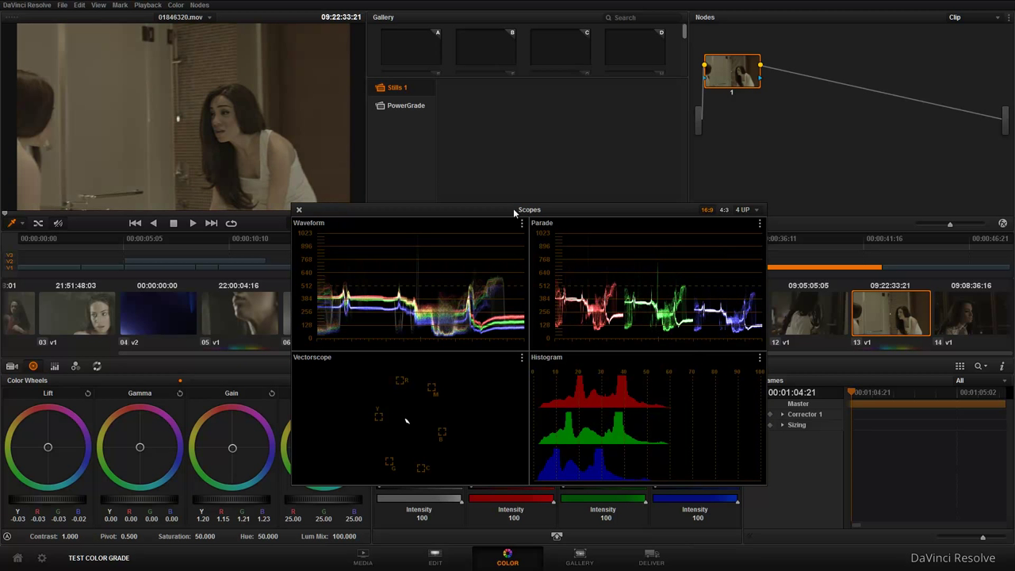
drag(528, 211, 636, 352)
Load phone clip 09 and auto-balance it brighter and cooler.
click(568, 329)
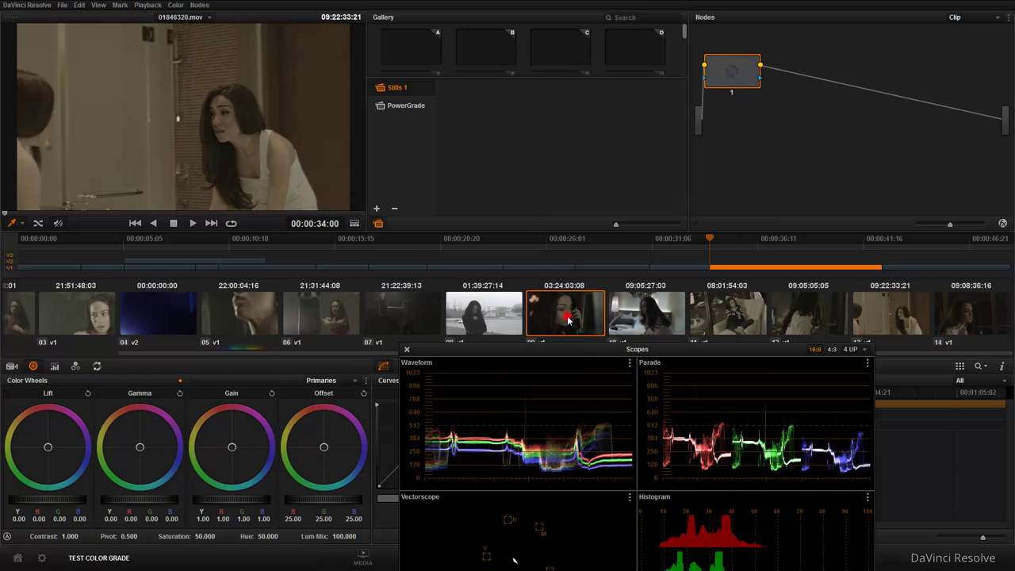
click(7, 538)
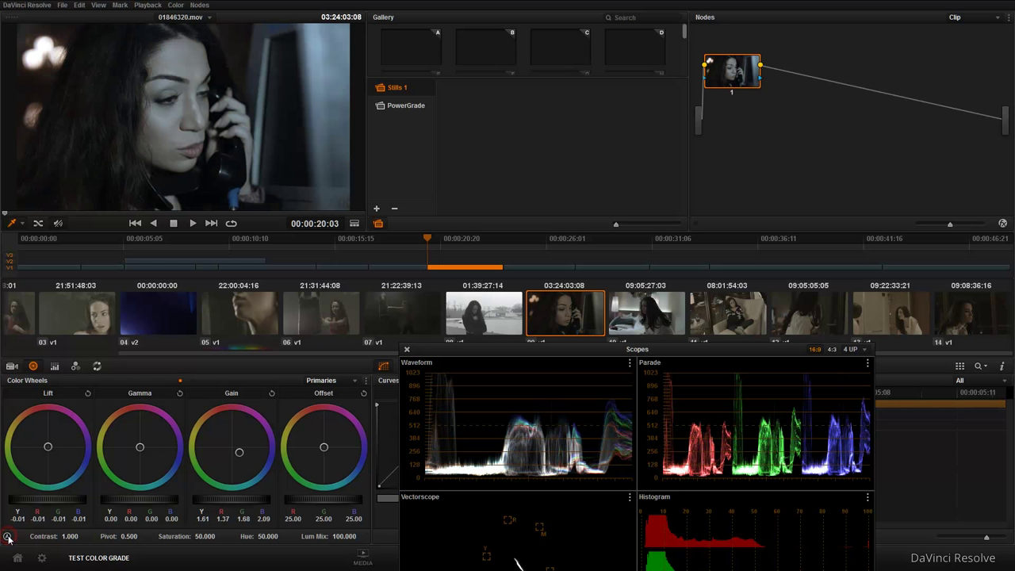
click(174, 6)
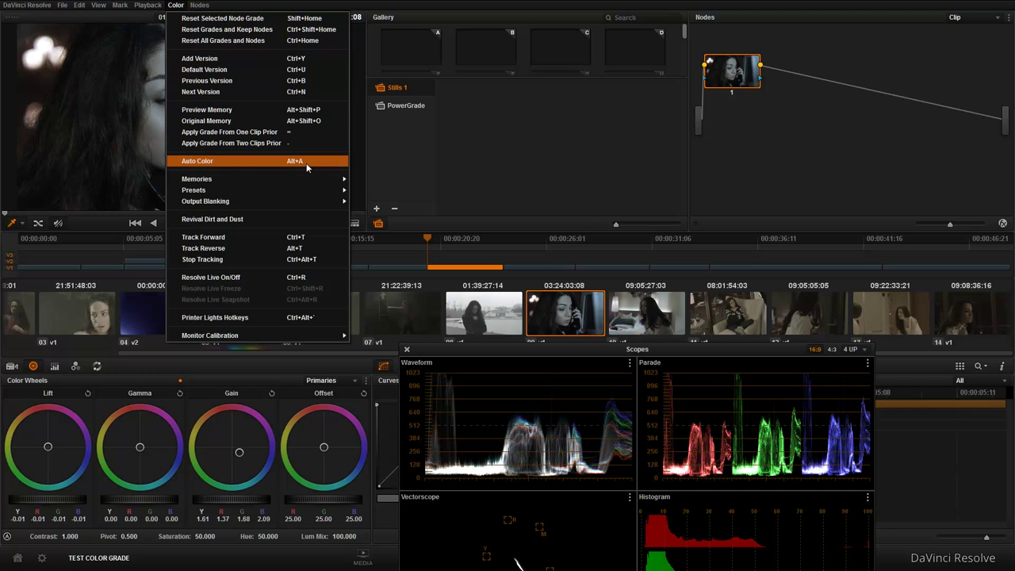
Compare clip 09's auto balance against its original by undoing and redoing it.
click(734, 76)
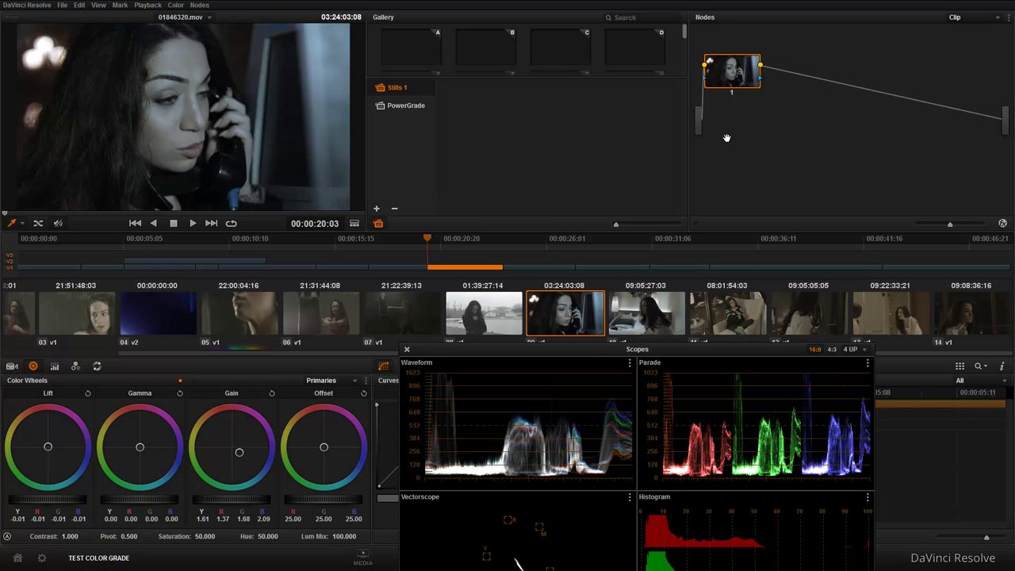
key(ctrl+z)
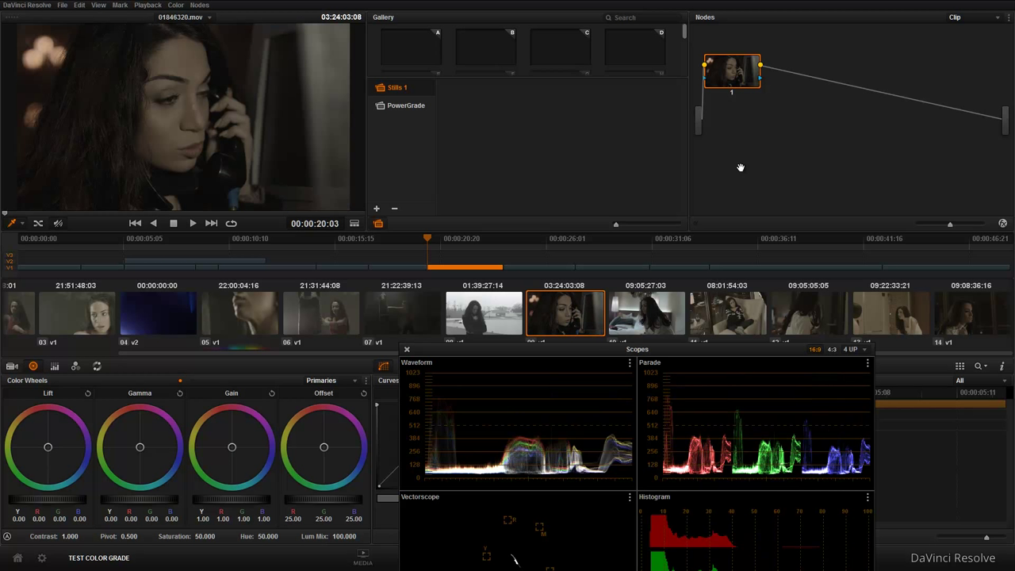
key(ctrl+shift+z)
Recall Original Memory, restore the balanced grade, and add serial nodes after node 1.
click(175, 5)
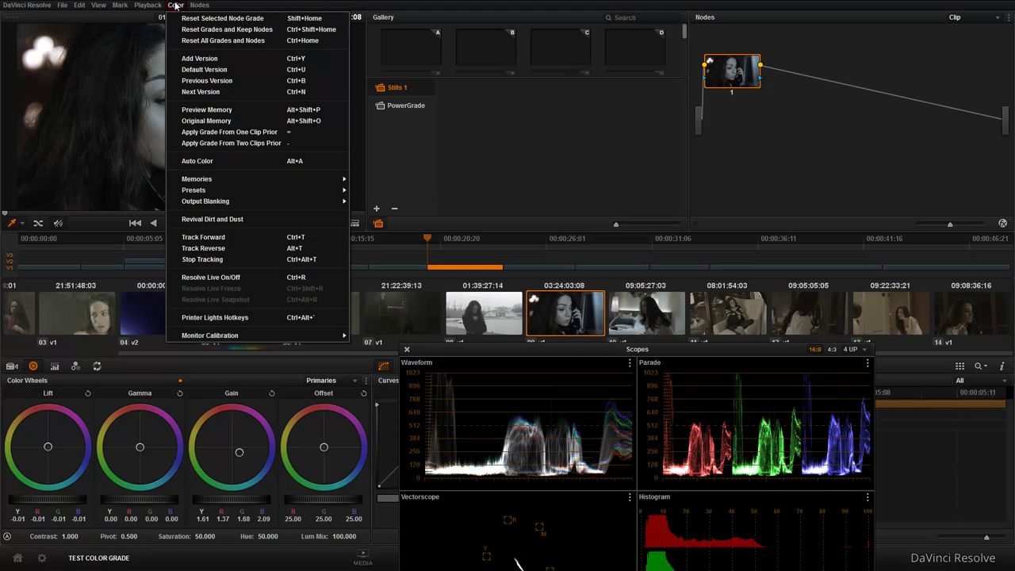
click(230, 124)
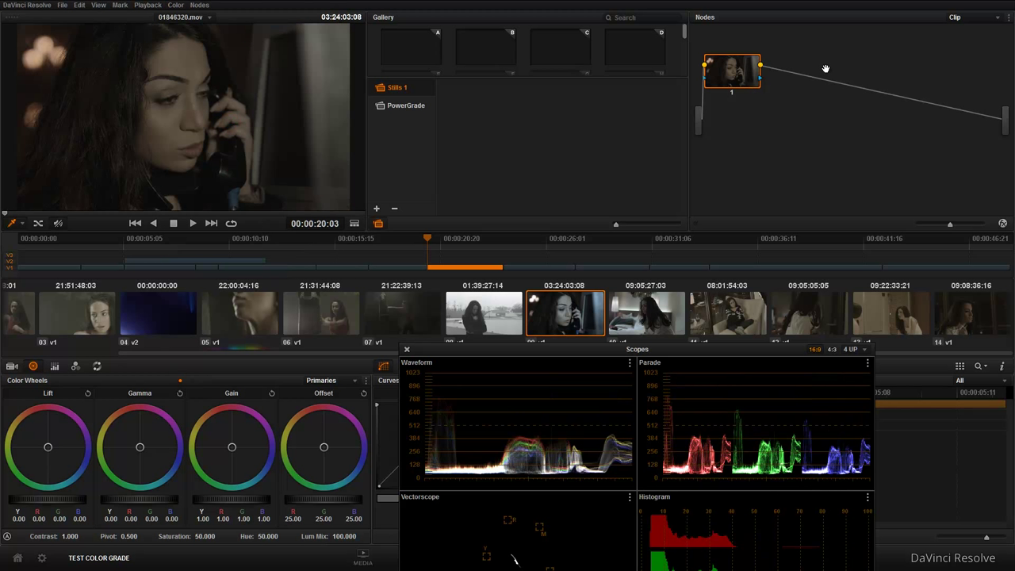
key(ctrl+z)
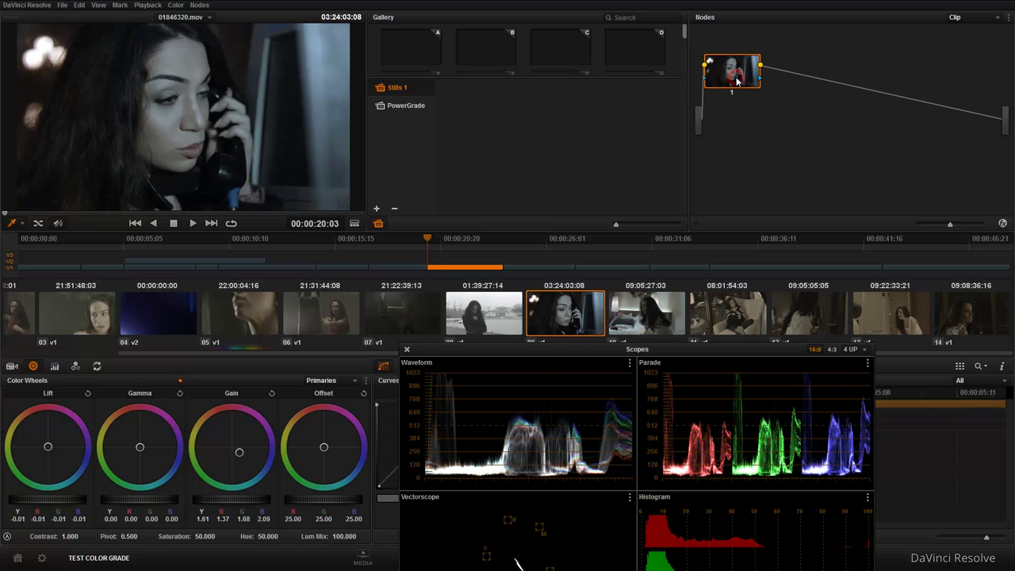
key(alt+s)
key(alt+s)
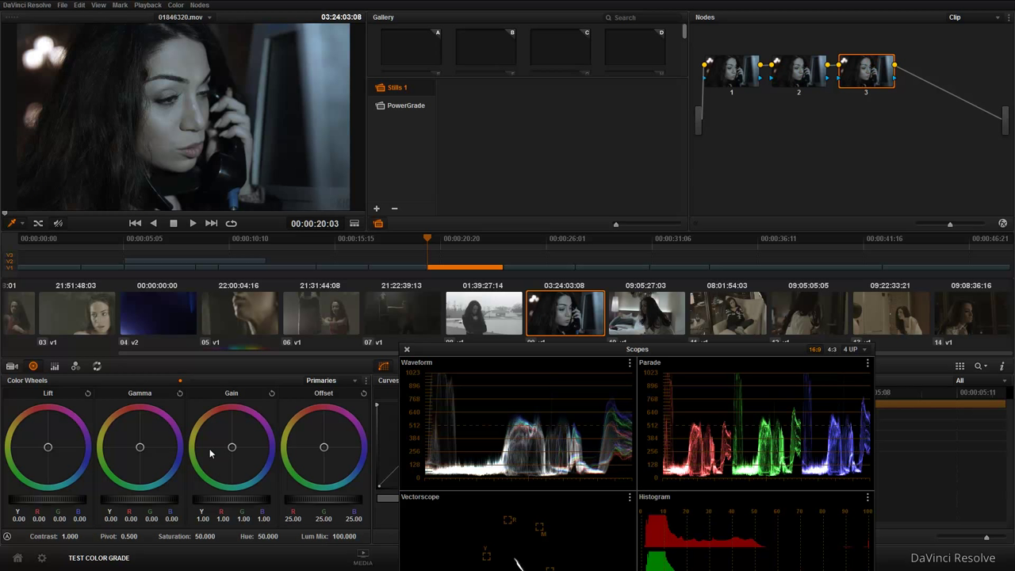
Push node 3's Gamma toward red, compare with Original Memory, then bring back nodes 2 and 3.
drag(142, 447, 130, 418)
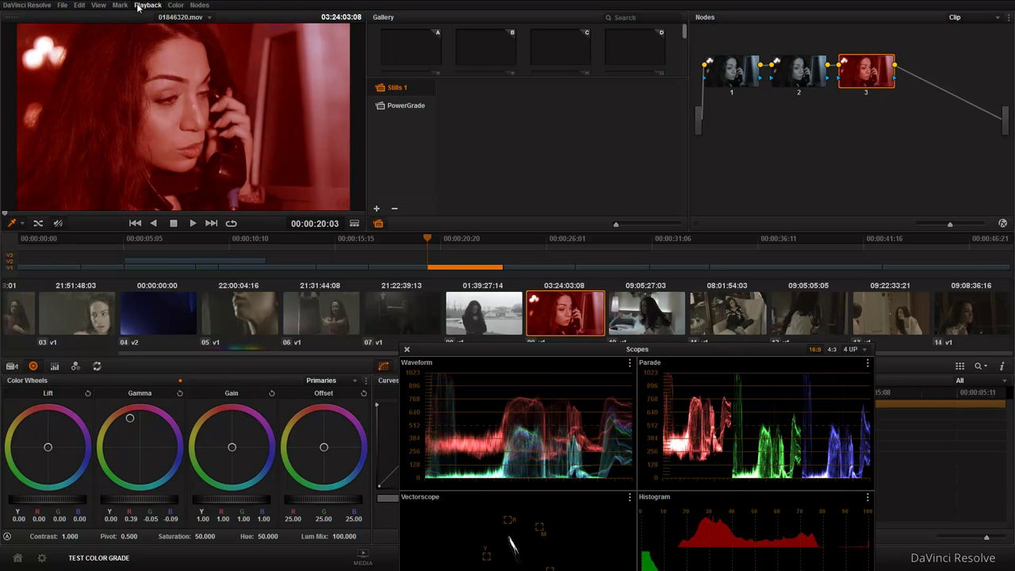
click(175, 6)
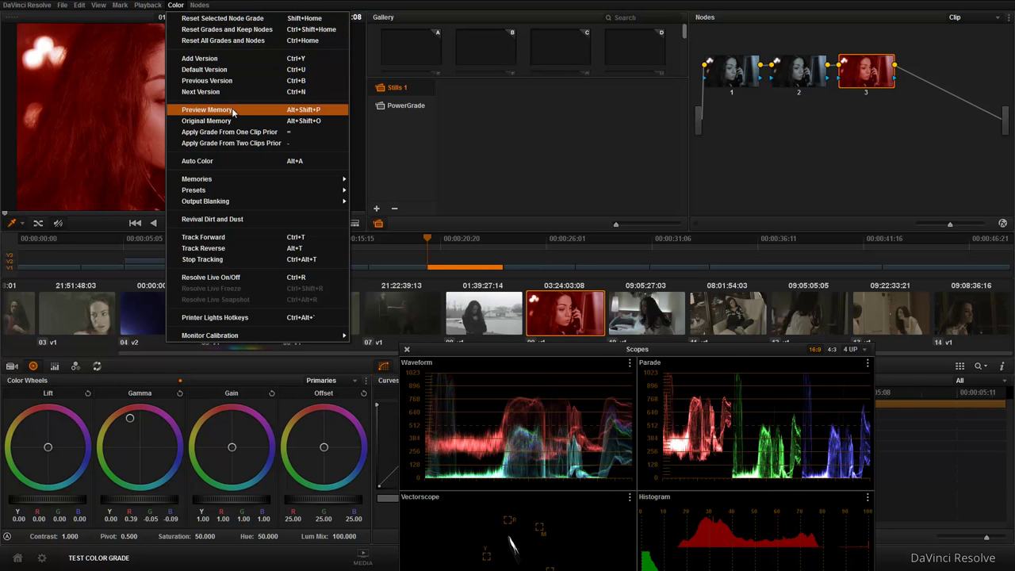
click(316, 124)
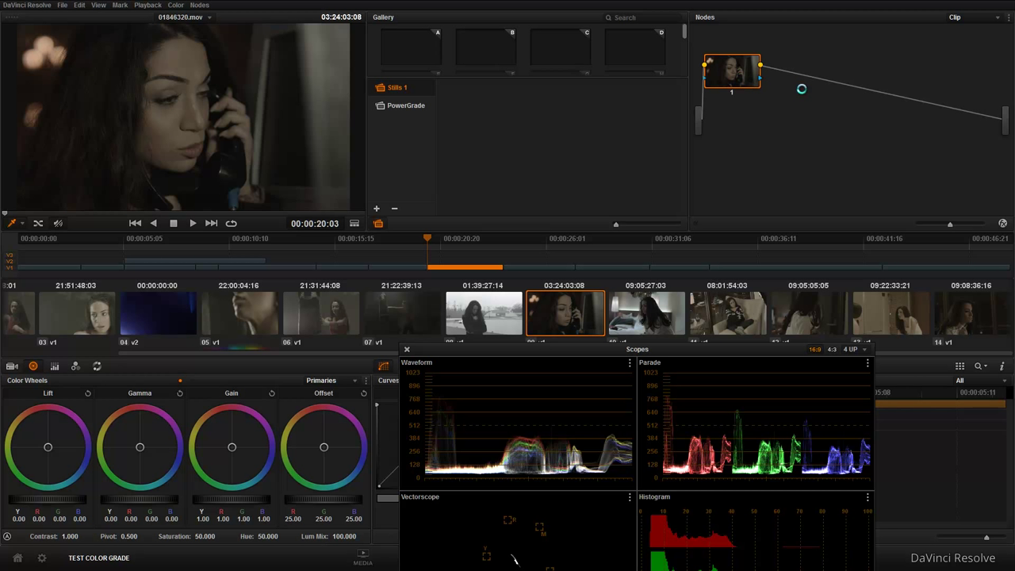
key(alt+s)
key(alt+s)
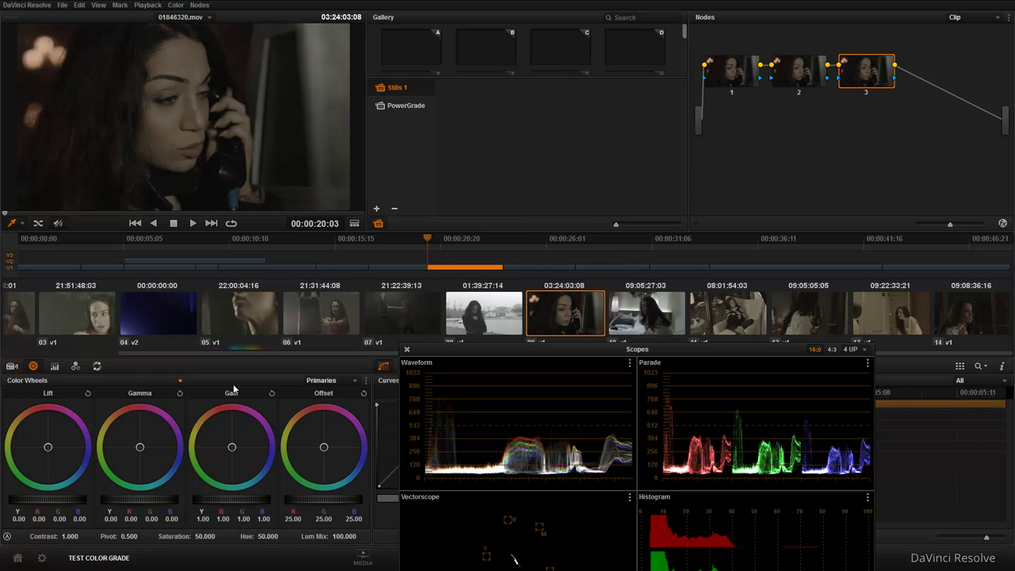
Reselect node 3, shift its Gamma to a warm red-orange, and load clip 08.
click(742, 73)
click(860, 74)
drag(139, 447, 129, 426)
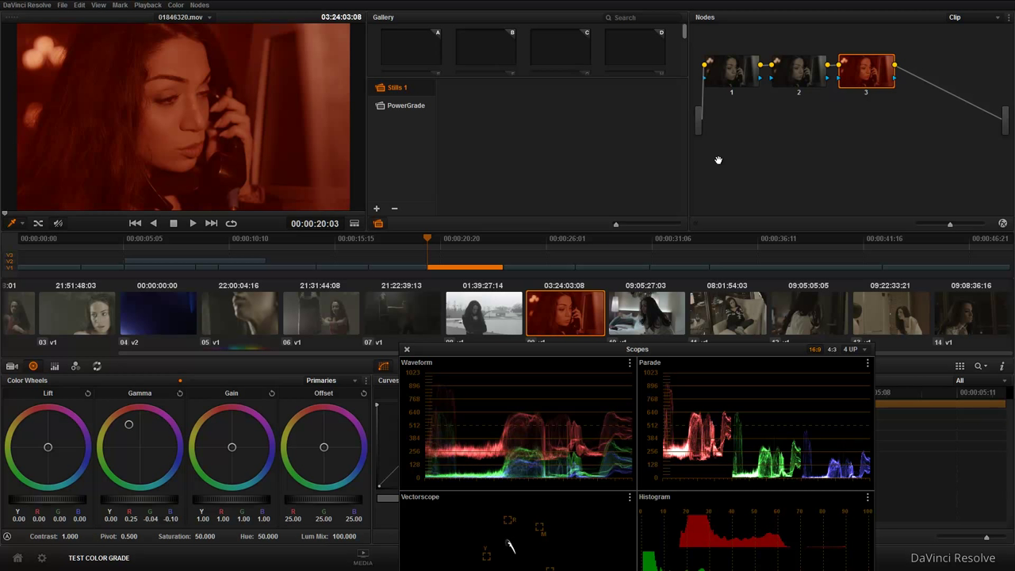
click(498, 317)
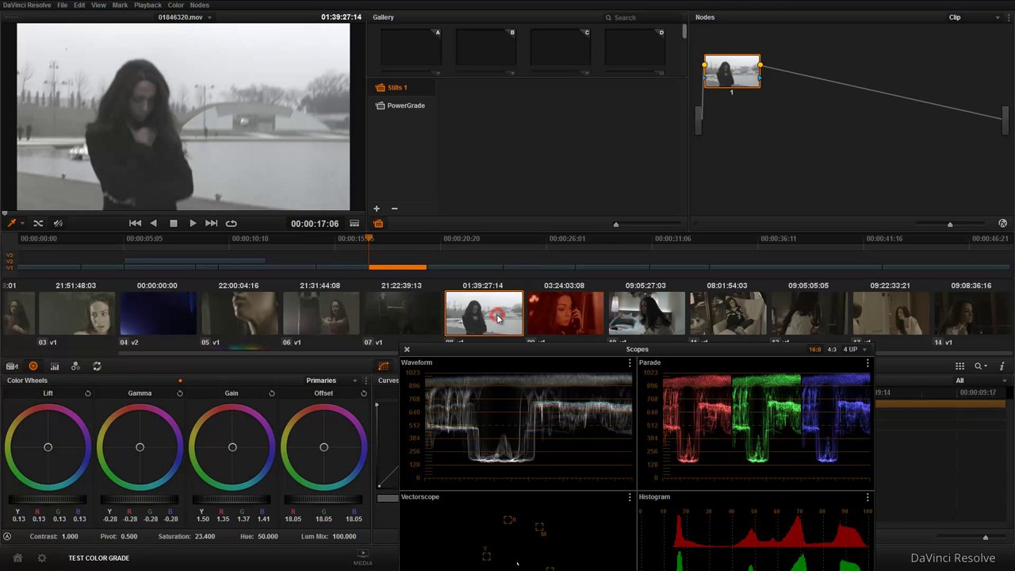
Return to clip 09 and compare it using Color > Original Memory.
click(574, 317)
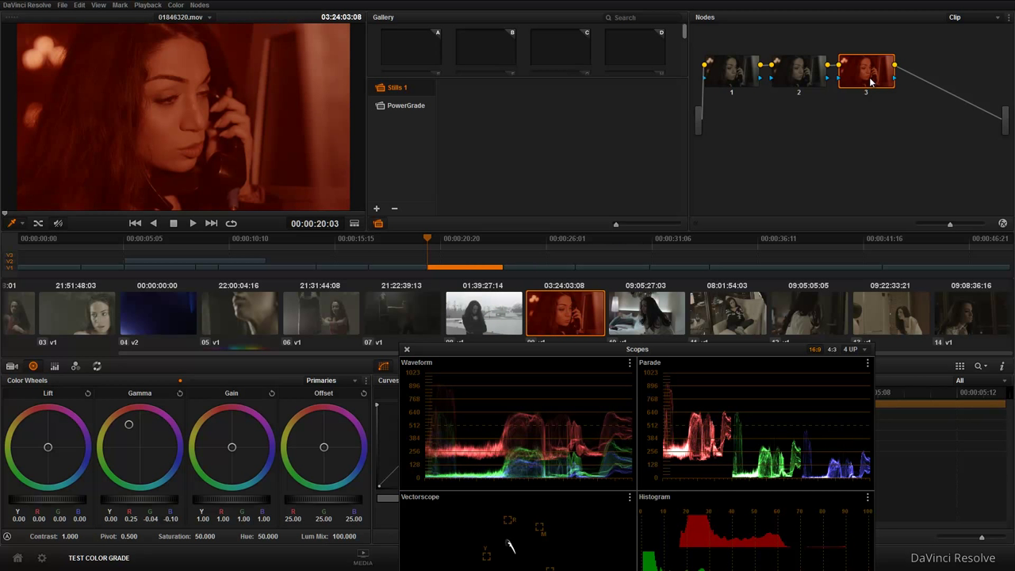
click(174, 5)
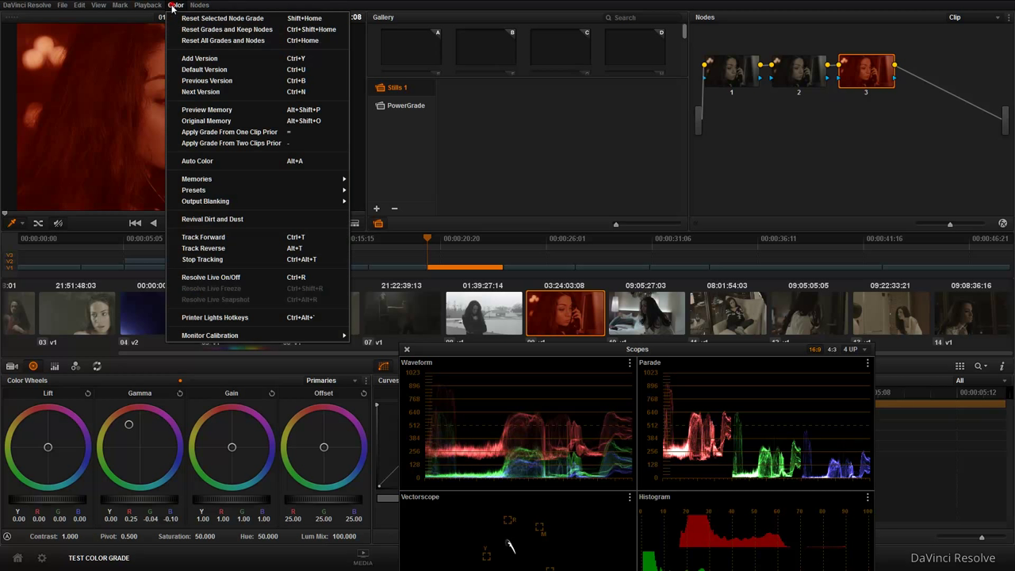
click(229, 120)
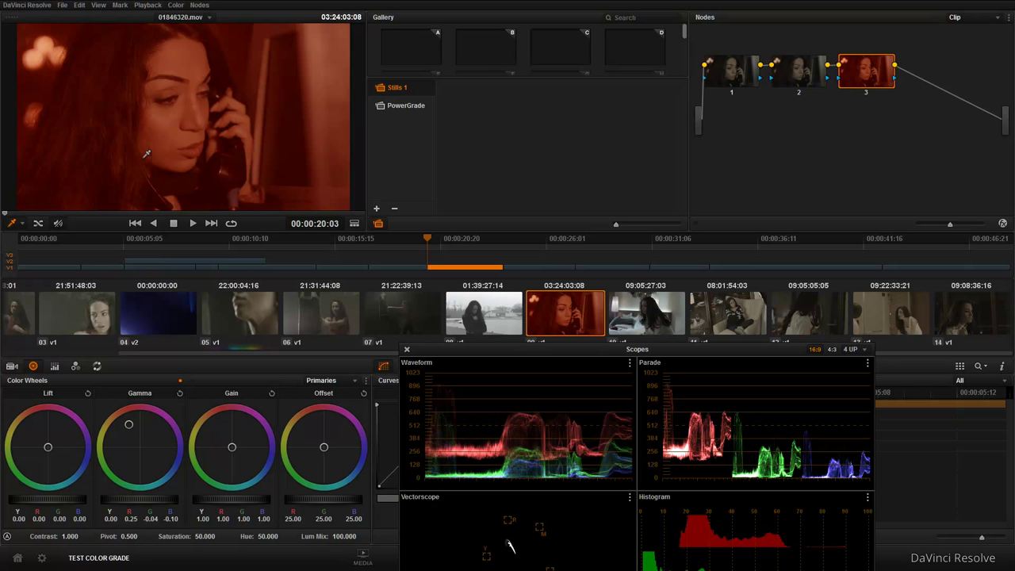
click(182, 6)
click(222, 121)
Delete nodes 3 and 2 so clip 09 has one node, then load bedroom clip 10.
key(Delete)
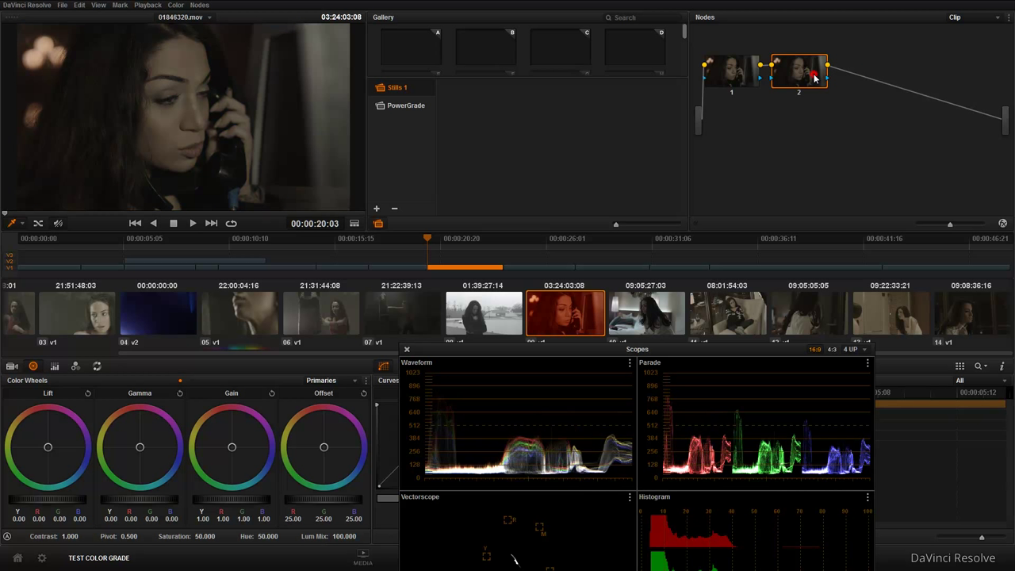
key(Delete)
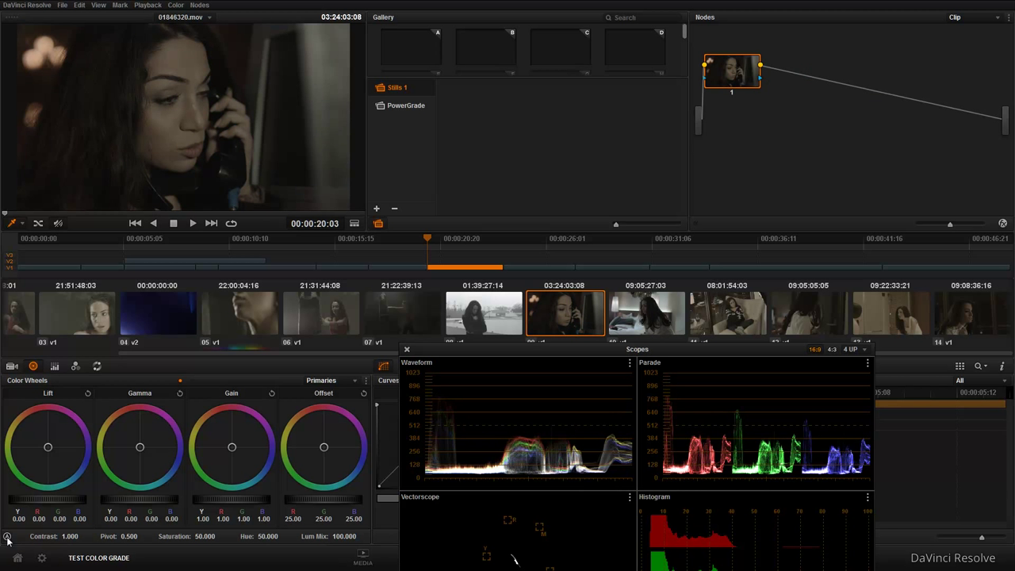
click(652, 322)
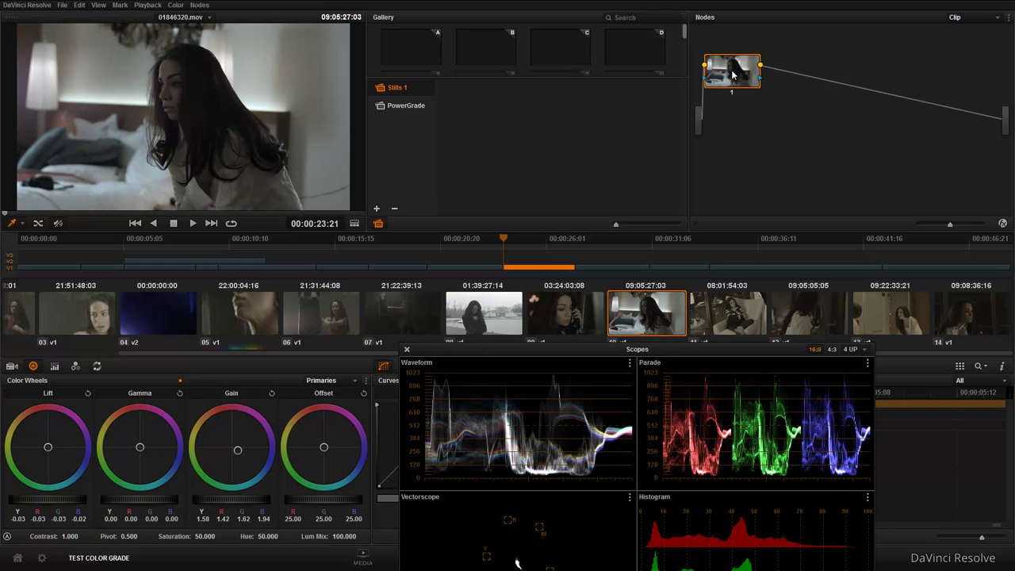
Add serial nodes to clip 10 with Alt+S after browsing the menus.
click(207, 7)
mouse_move(172, 6)
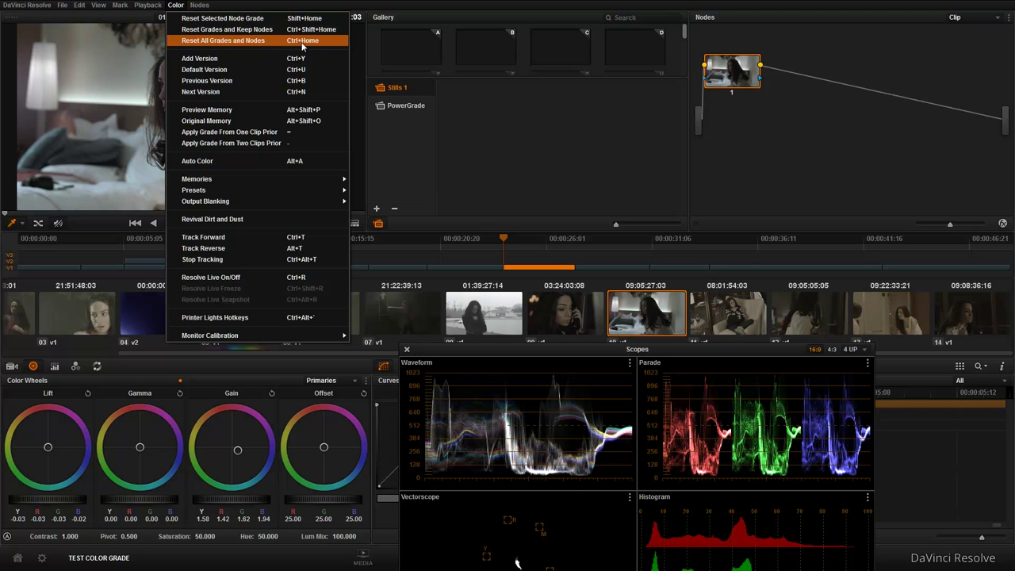
click(762, 64)
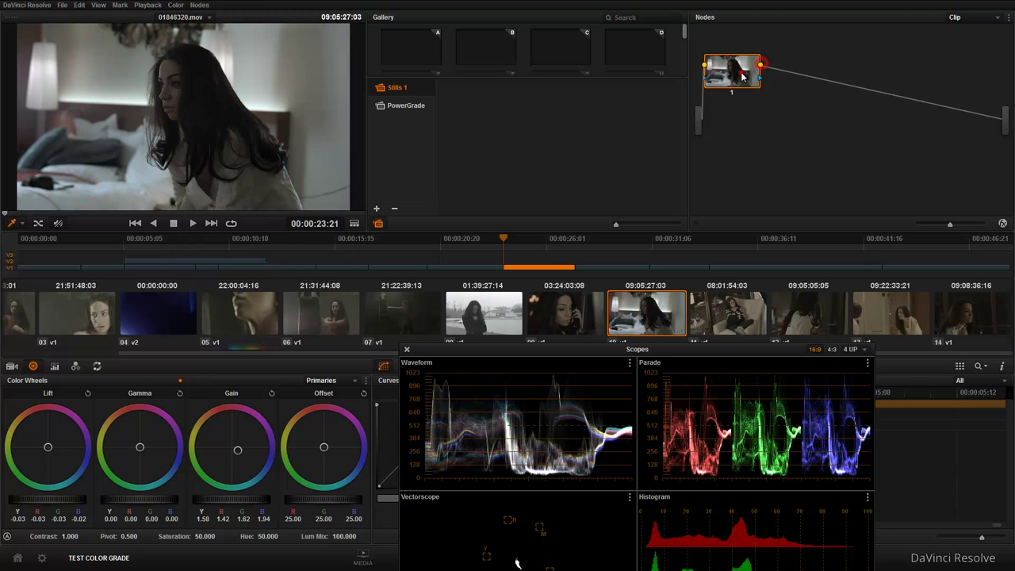
key(alt+s)
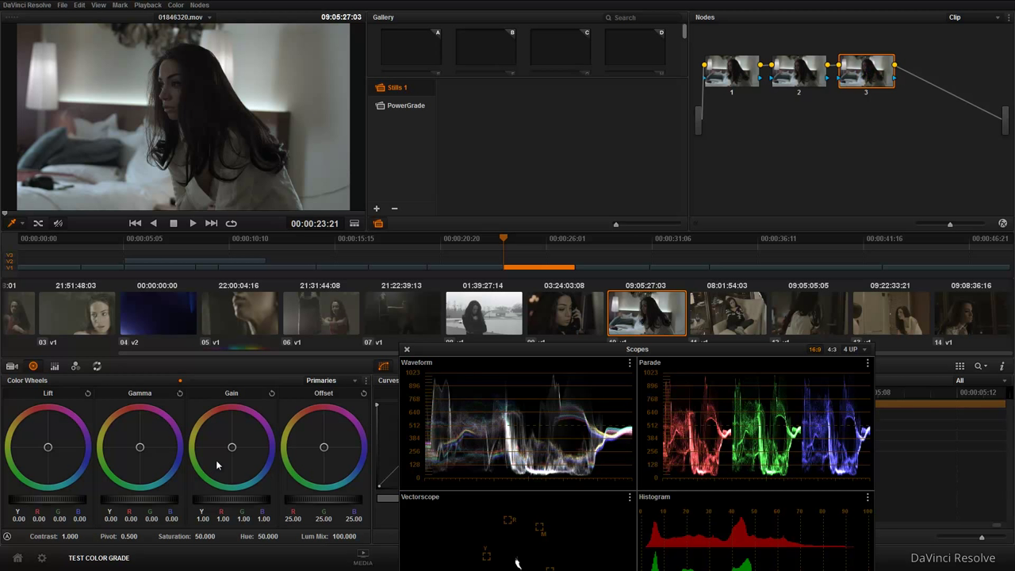
Warm node 3's Gamma toward orange, then reset that node's grade with Shift+Home.
drag(139, 447, 132, 434)
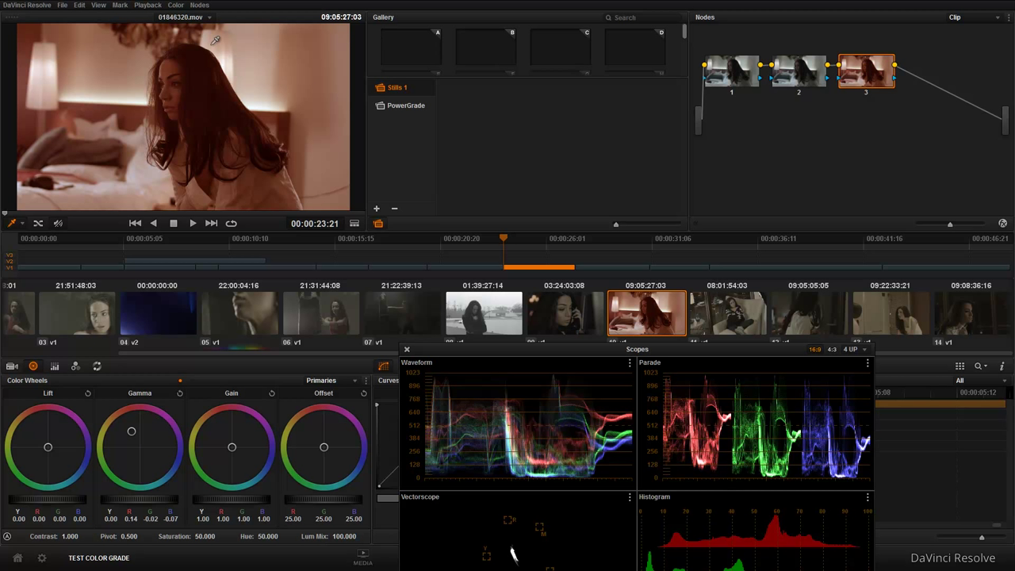
click(175, 5)
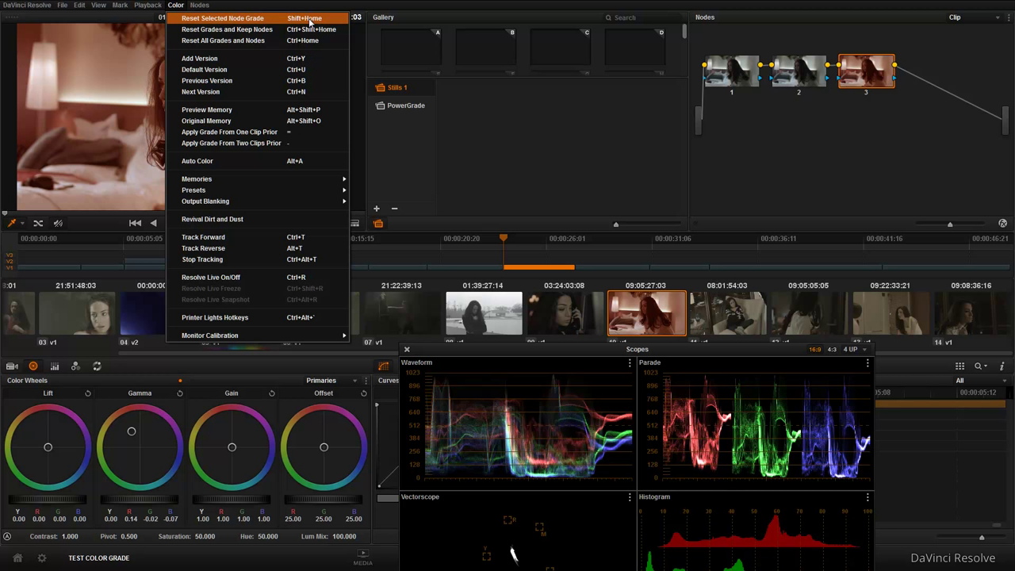
click(868, 71)
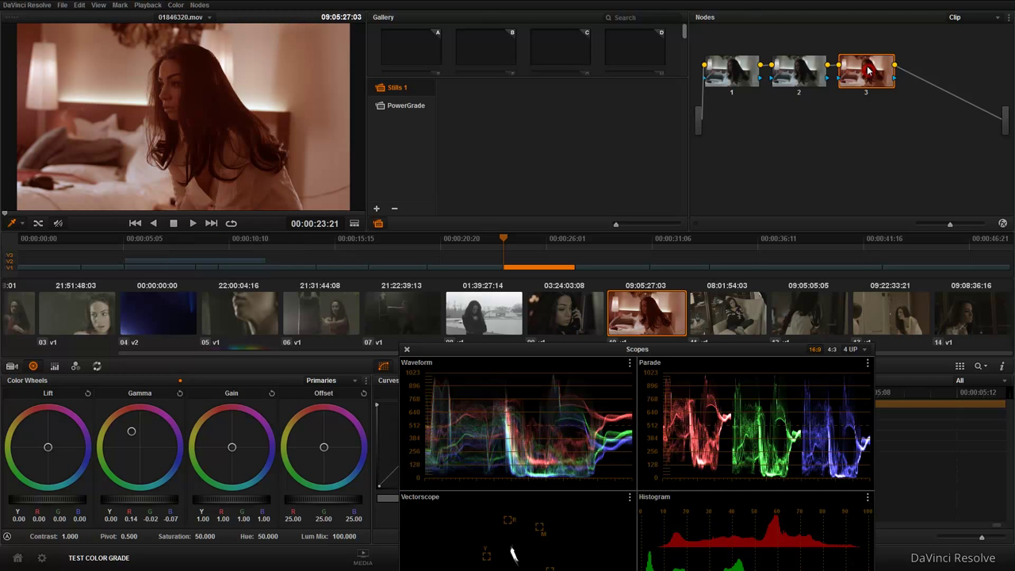
key(shift+Home)
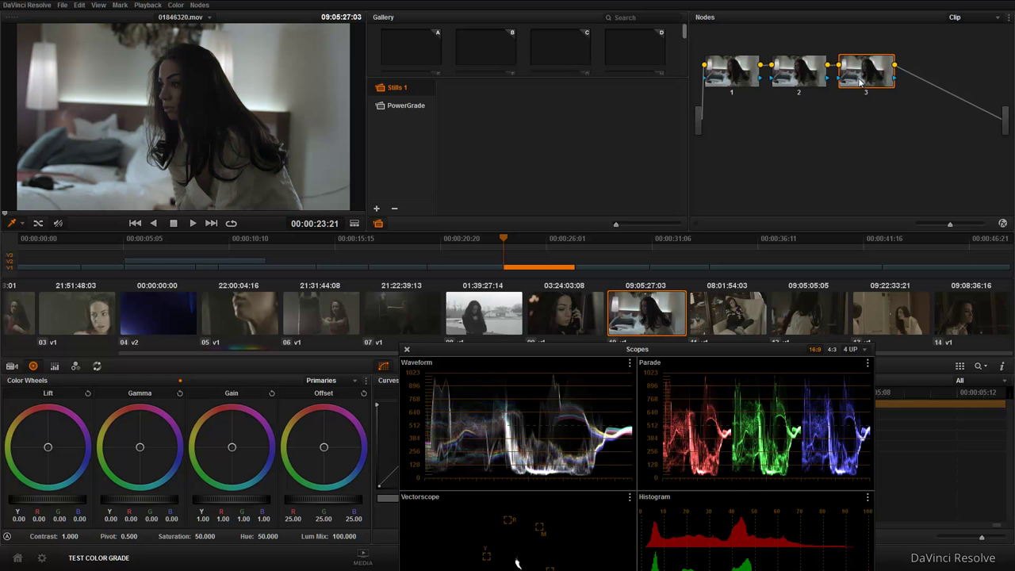
Undo the node reset, then run Reset All Grades and Nodes on clip 10.
key(ctrl+z)
click(176, 5)
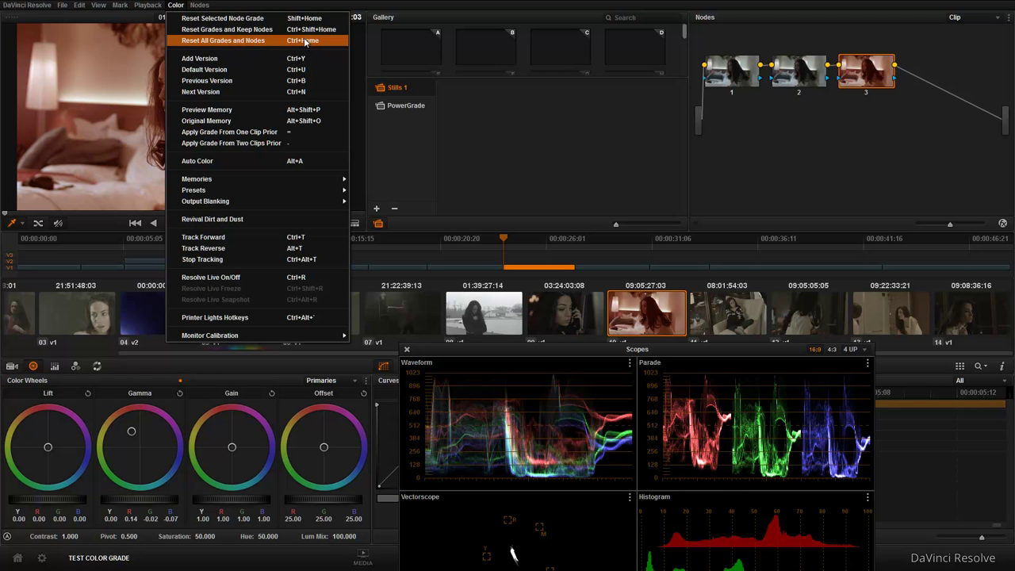
click(848, 79)
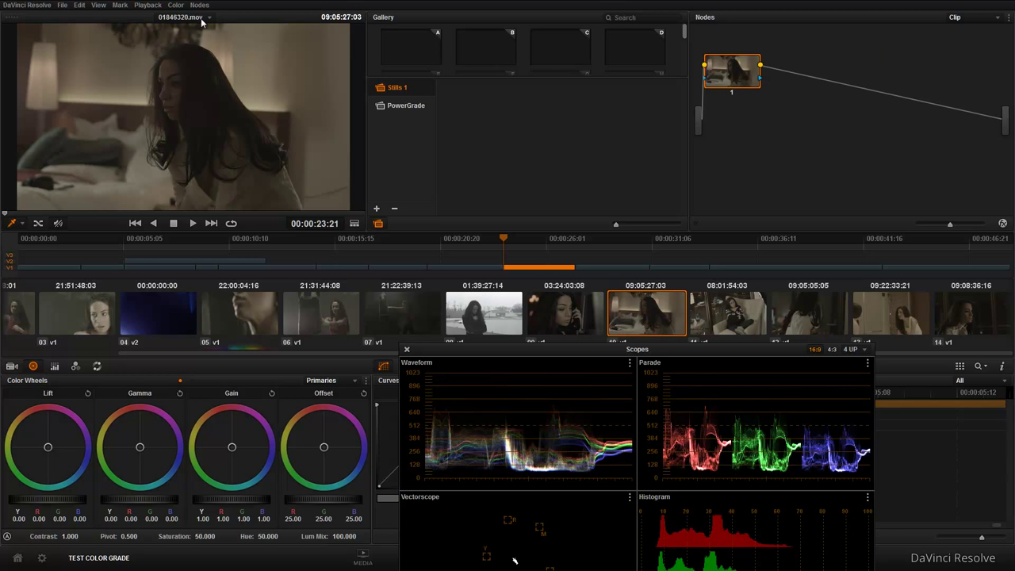
Drag the floating Scopes window higher up the screen.
click(176, 5)
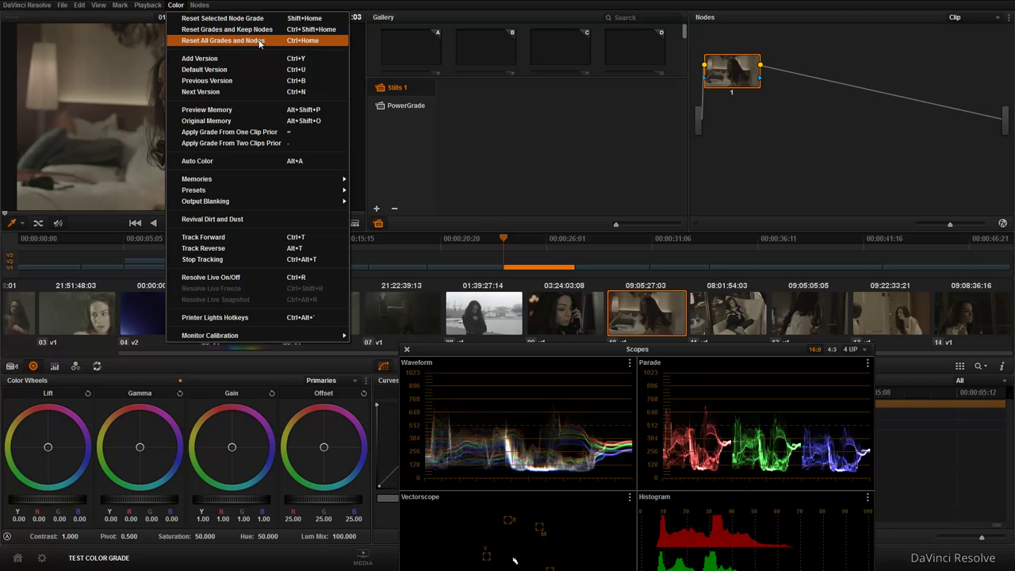
click(741, 80)
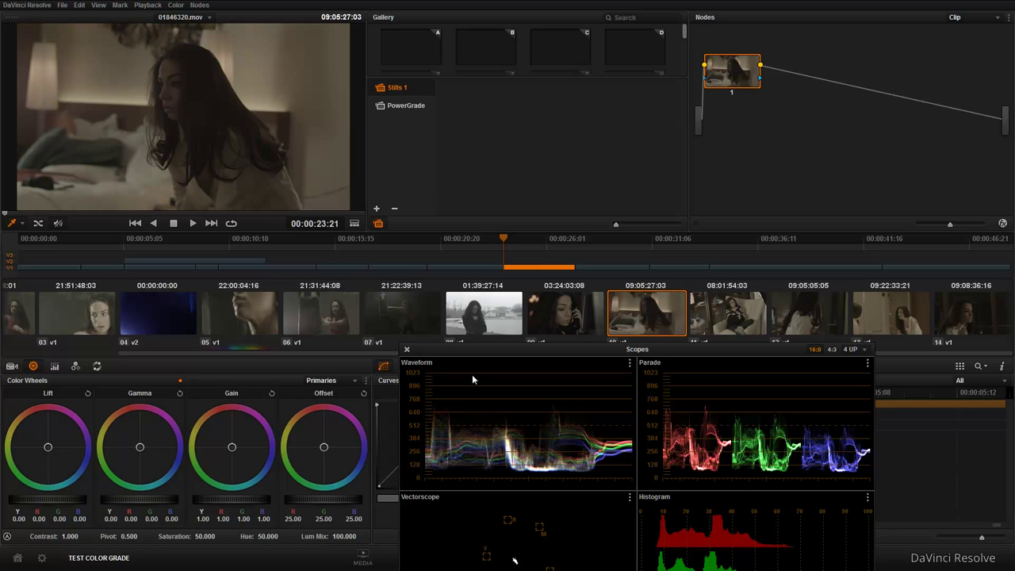
drag(569, 354, 593, 182)
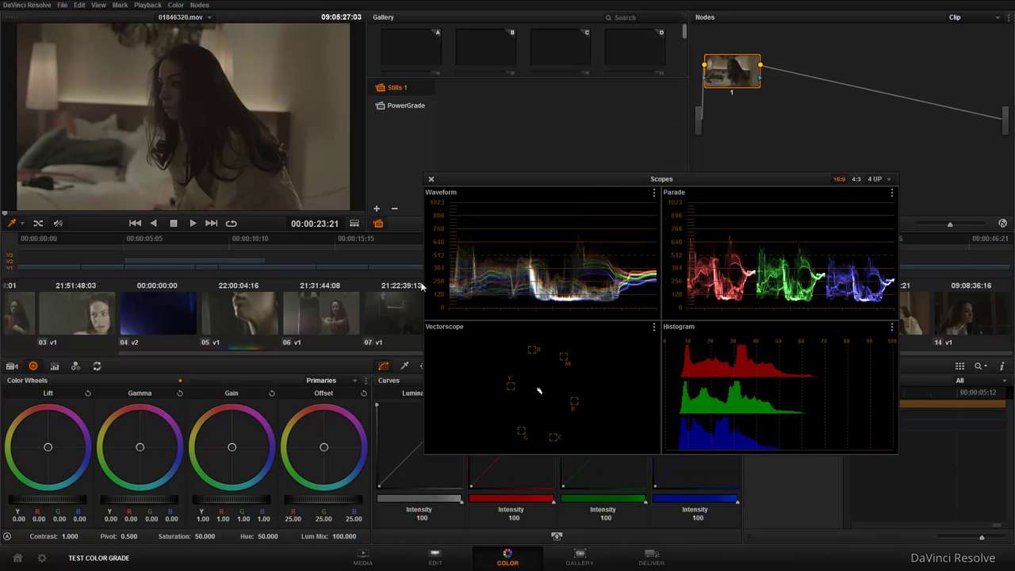
Nudge the floating Scopes window until it sits above the curves panel, leaving the wheels uncovered.
drag(501, 189, 538, 179)
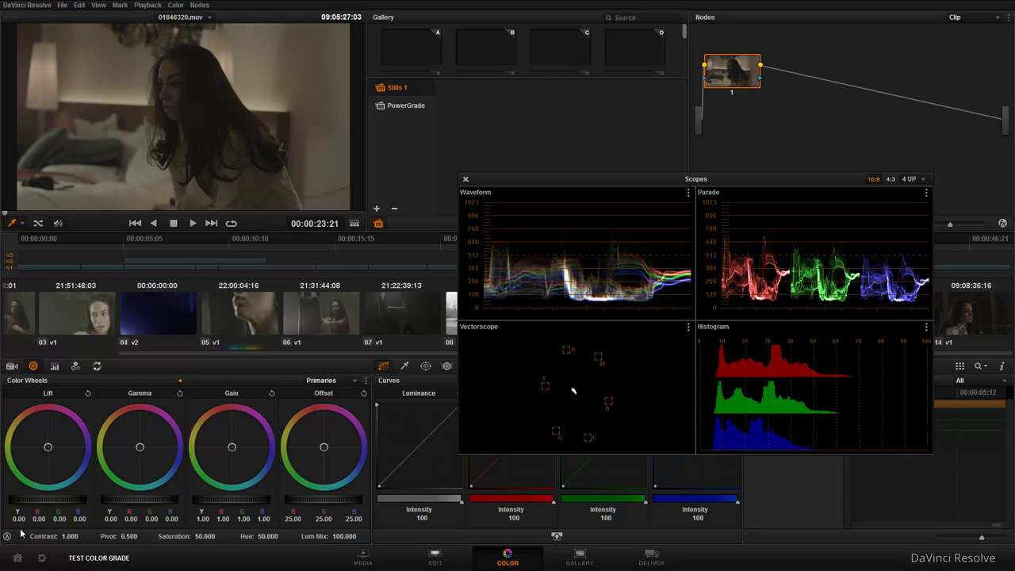
drag(576, 183, 517, 168)
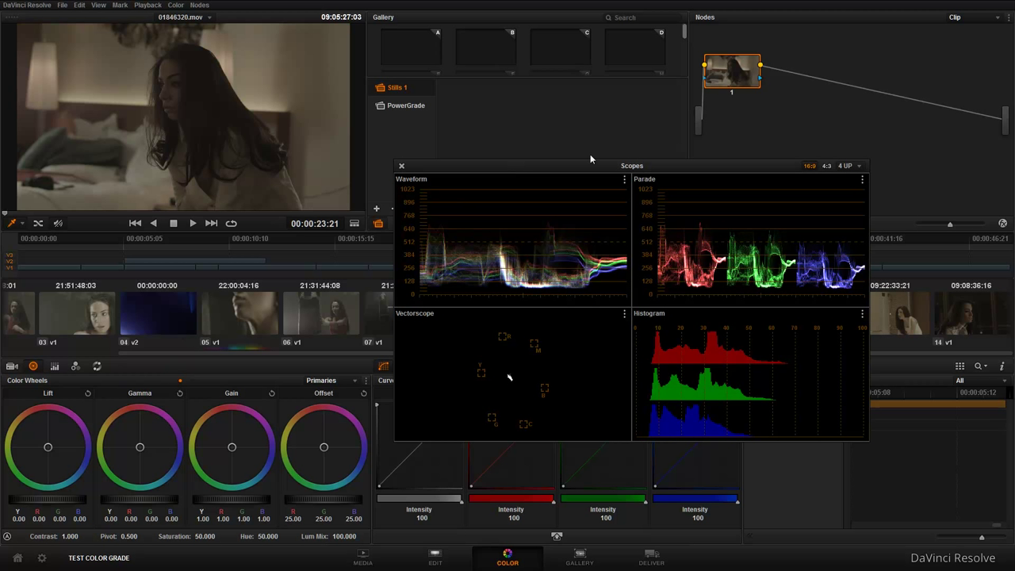
drag(590, 159, 589, 140)
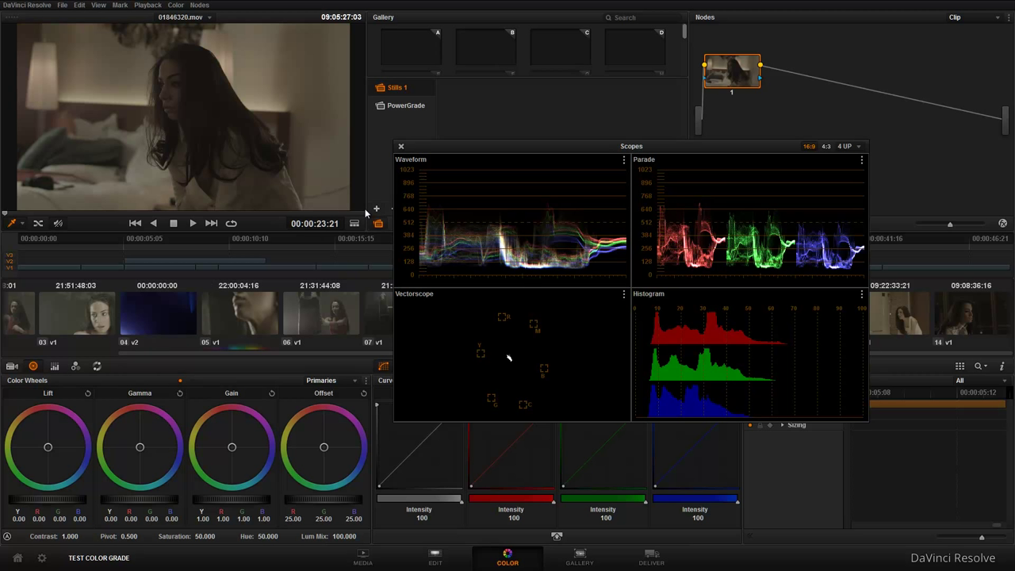
drag(487, 148, 514, 138)
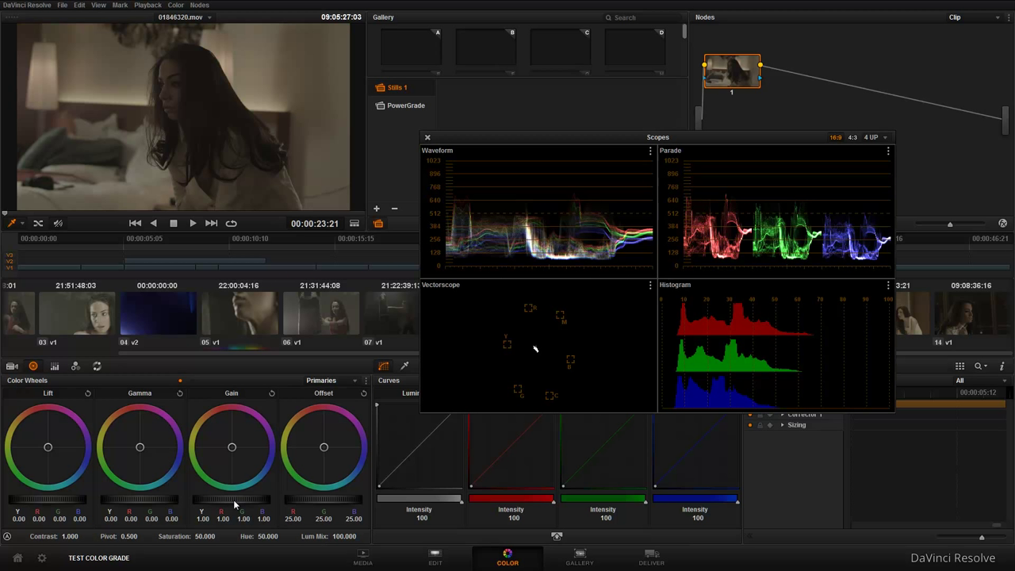
Raise the Gain master to 1.46 to brighten the bedroom clip's highlights.
drag(215, 505, 235, 508)
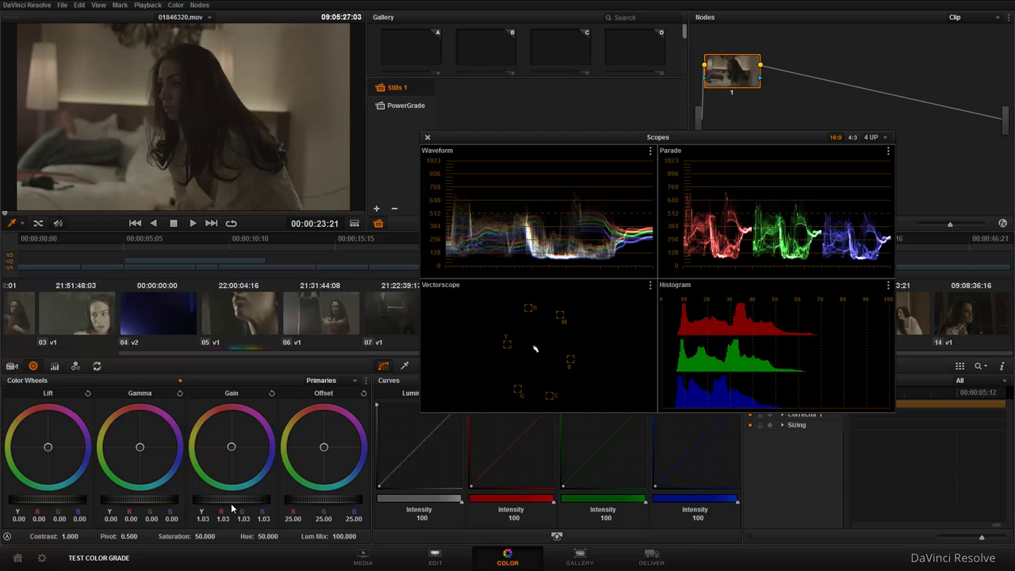
scroll(223, 505, up, 3)
drag(224, 504, 242, 501)
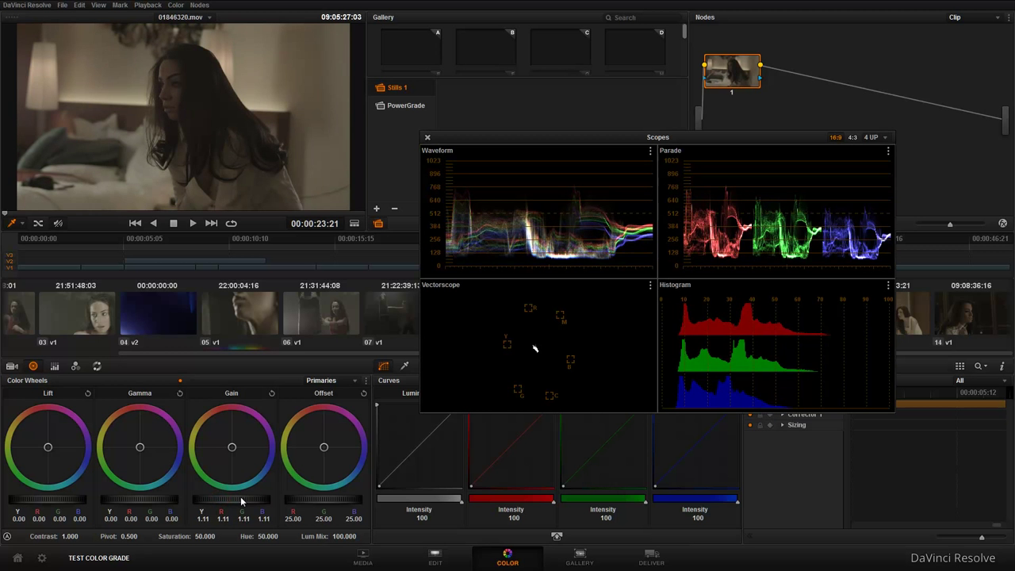
scroll(241, 500, up, 5)
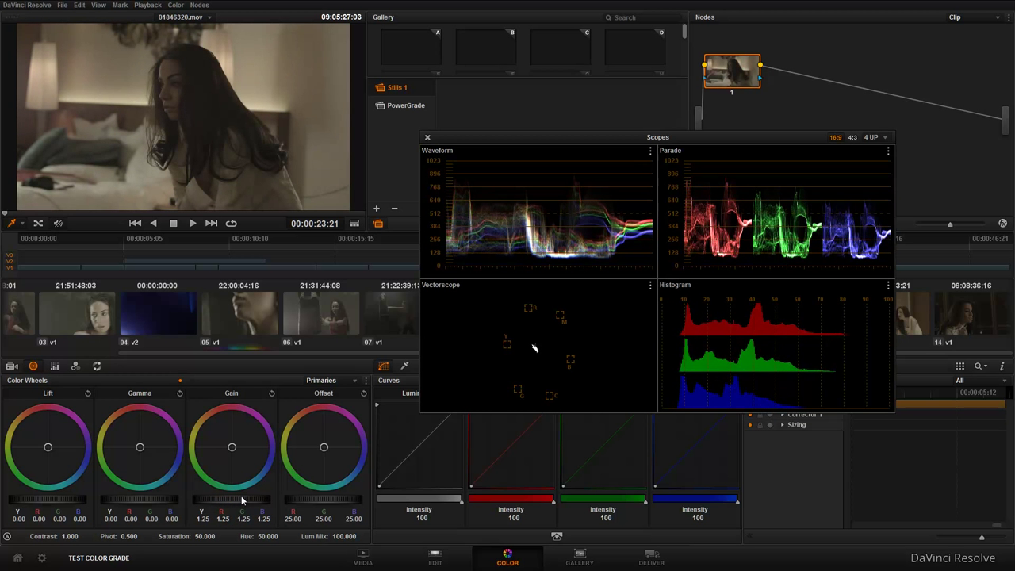
scroll(242, 500, up, 2)
scroll(242, 500, up, 1)
scroll(242, 499, up, 1)
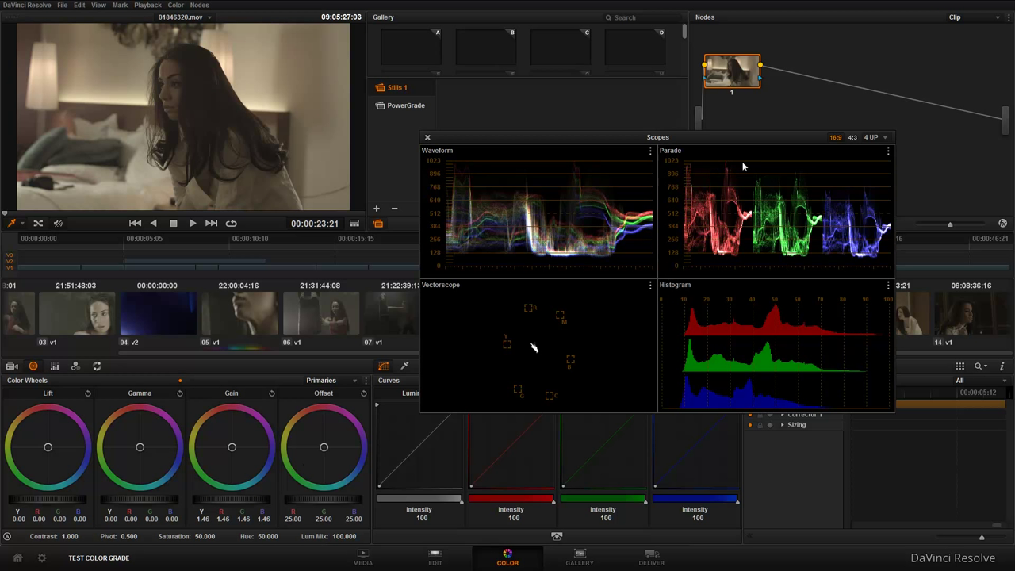
Lower the Lift master to -0.03 to deepen the shadows.
drag(63, 504, 58, 506)
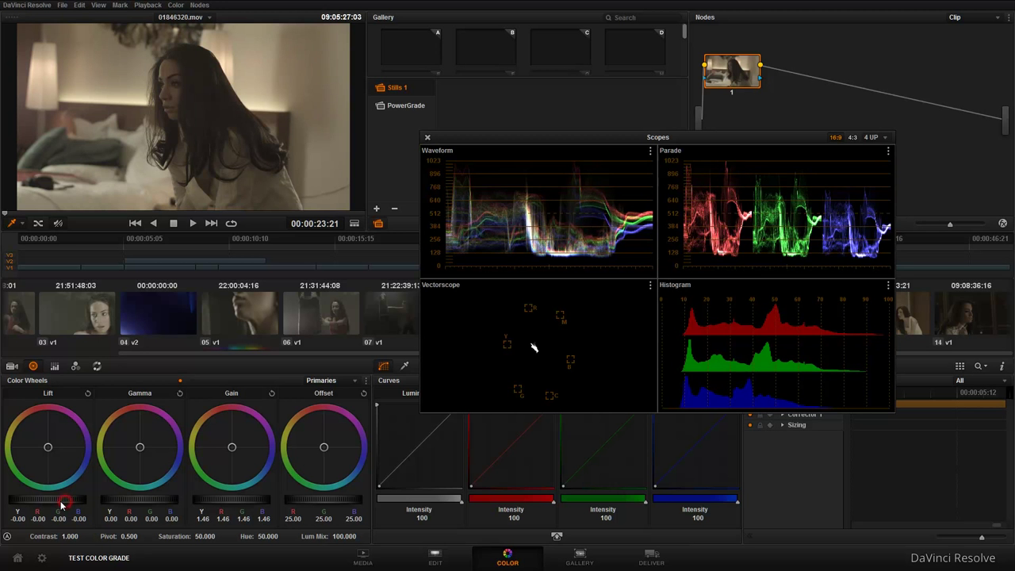
scroll(58, 506, down, 1)
scroll(58, 506, down, 1)
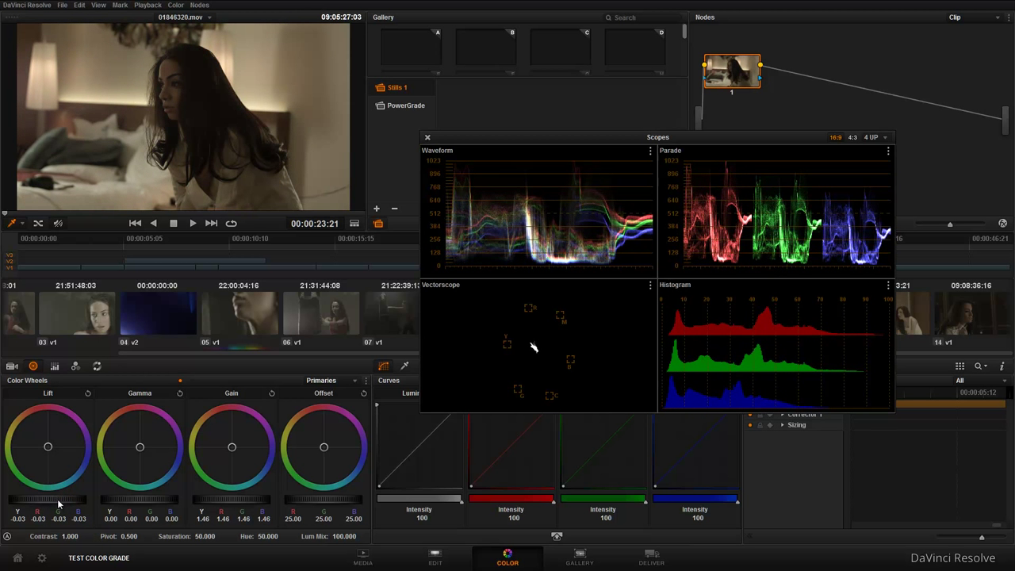
click(58, 500)
Try green and warm Gamma tints, reset Gamma to neutral, then set Offset to 33.15.
drag(139, 448, 135, 444)
drag(107, 397, 49, 514)
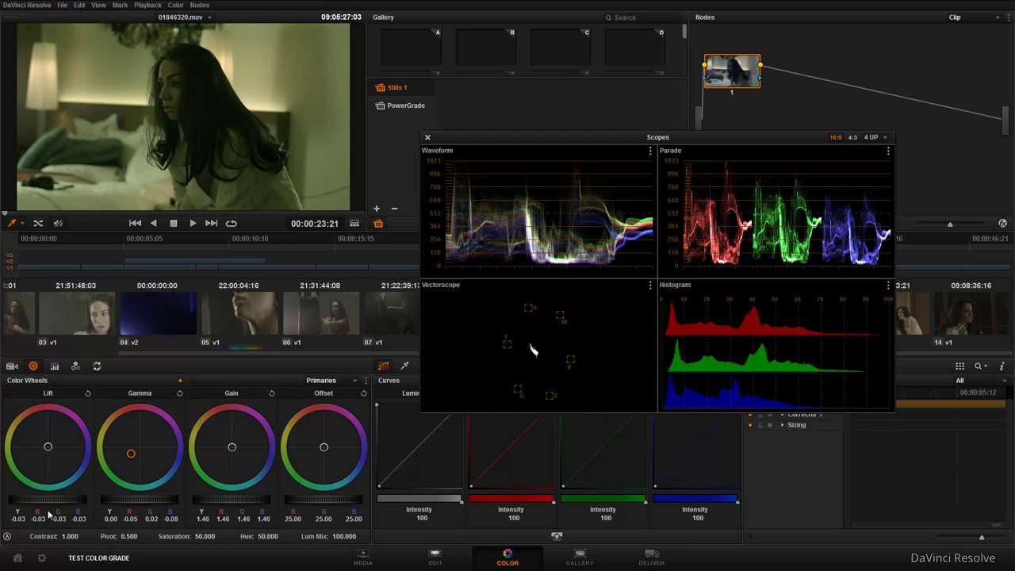
mouse_move(131, 476)
mouse_down()
mouse_move(139, 471)
mouse_move(137, 427)
mouse_move(156, 438)
mouse_move(131, 472)
mouse_up()
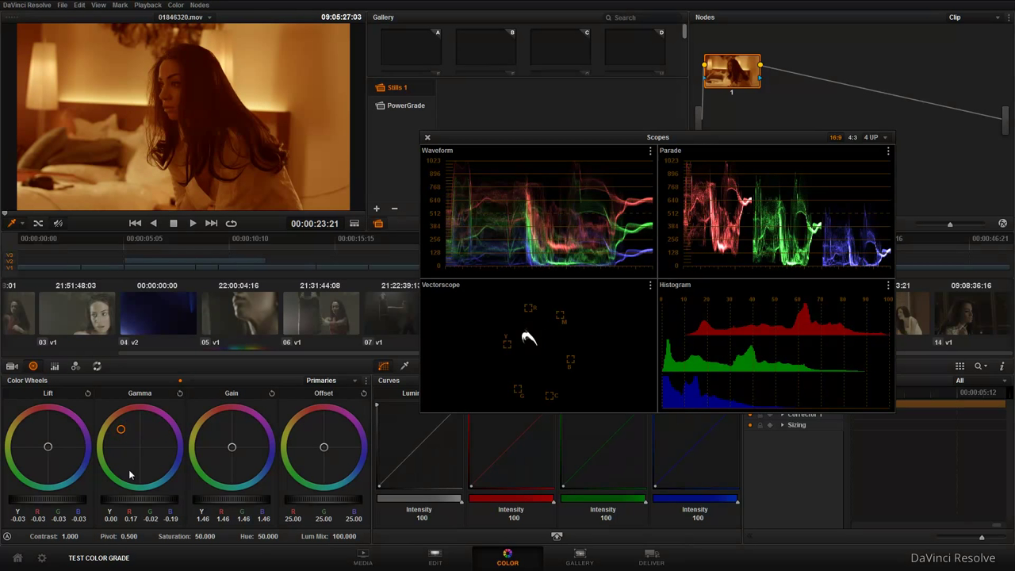
drag(125, 475, 162, 415)
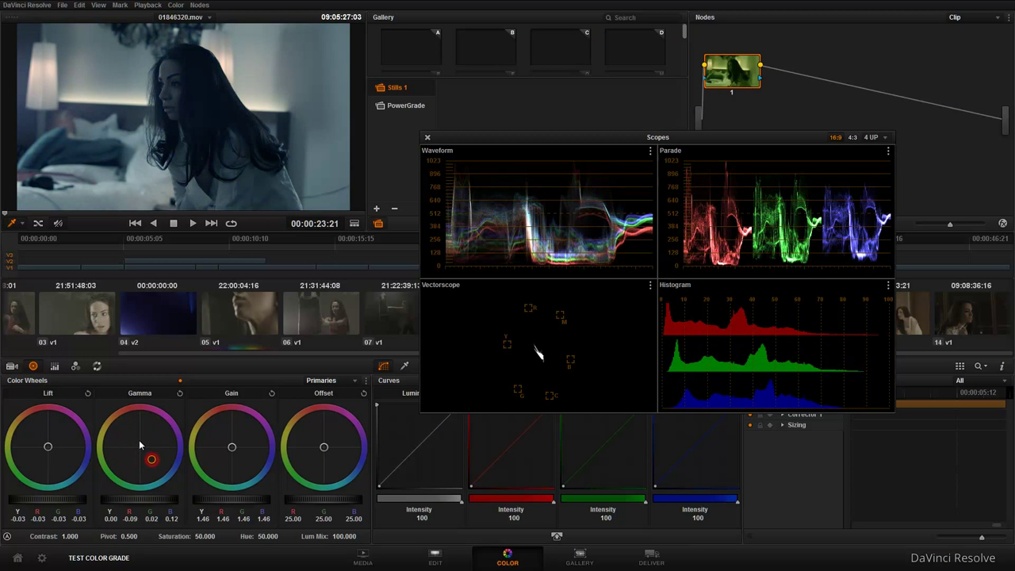
click(180, 395)
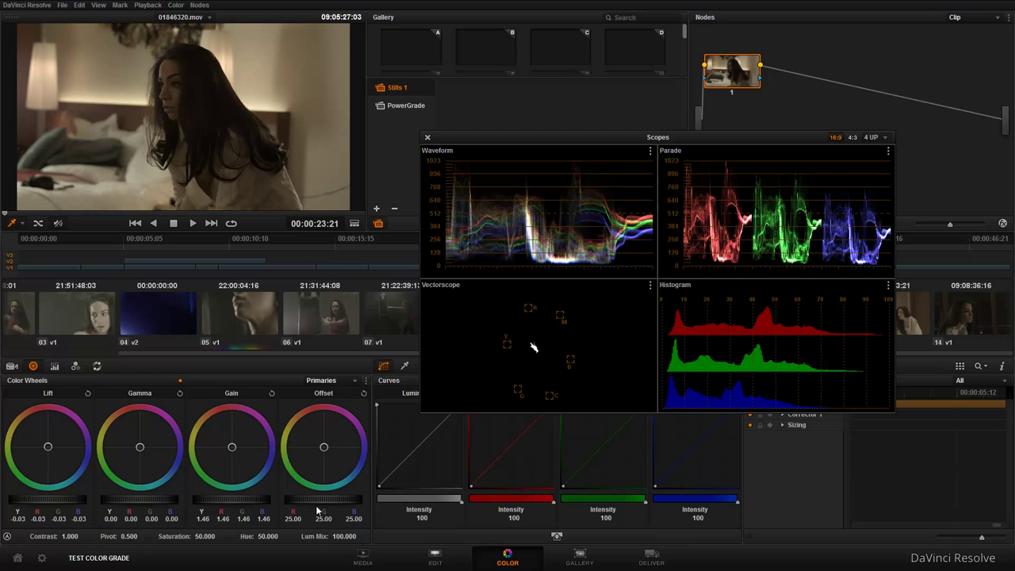
drag(310, 501, 469, 494)
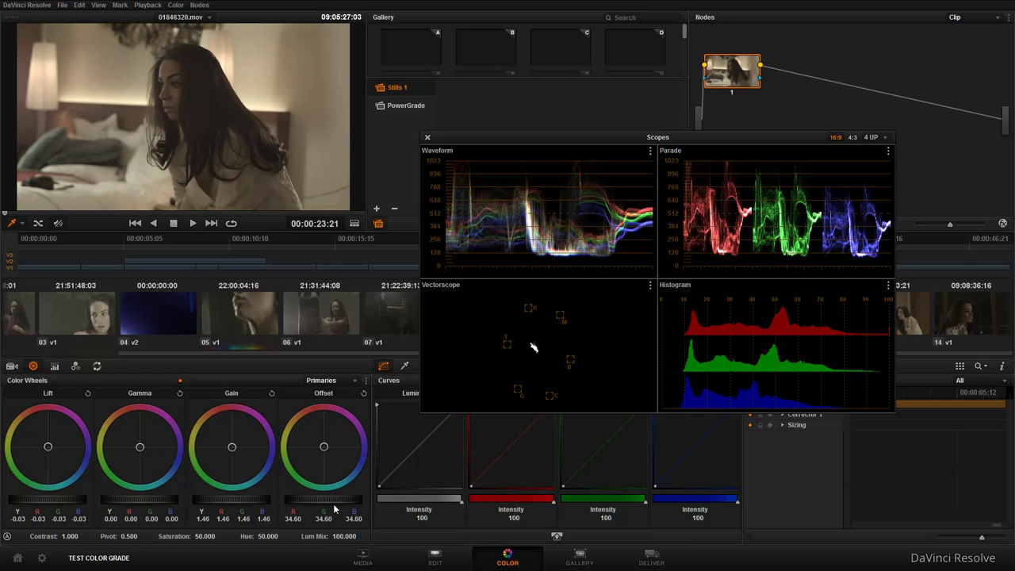
drag(334, 509, 182, 423)
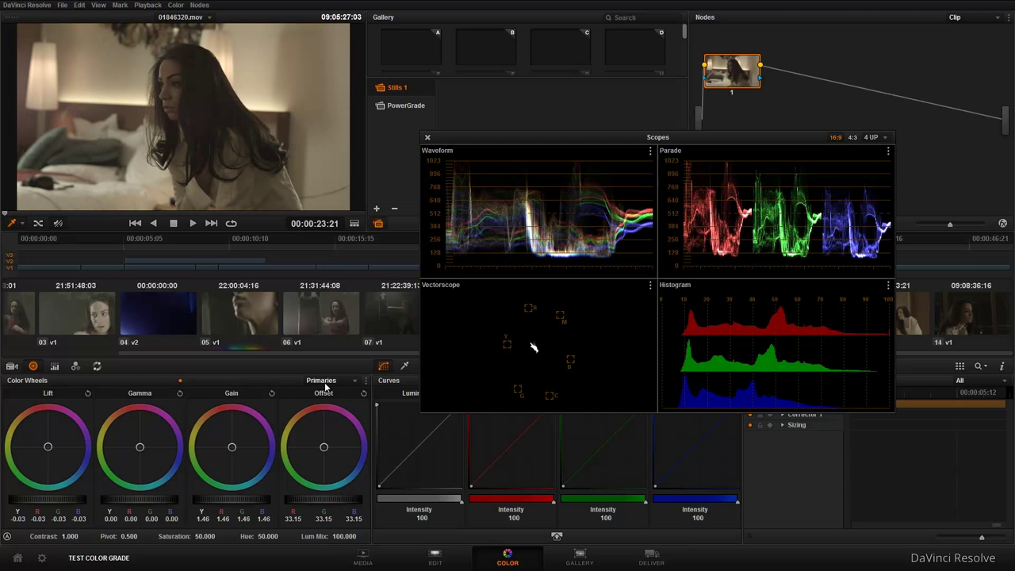
Switch the color wheels to Log mode.
click(194, 382)
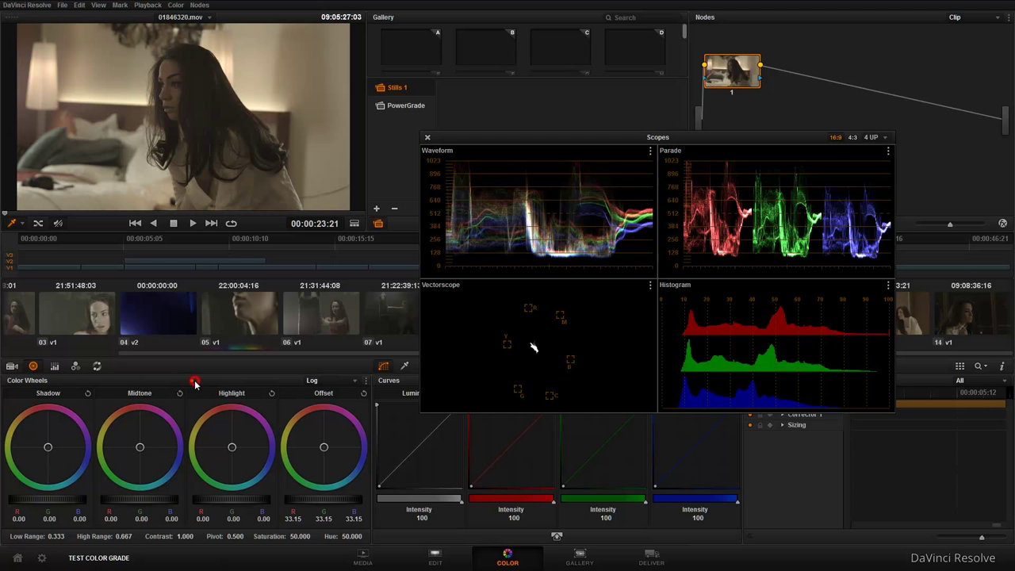
click(333, 383)
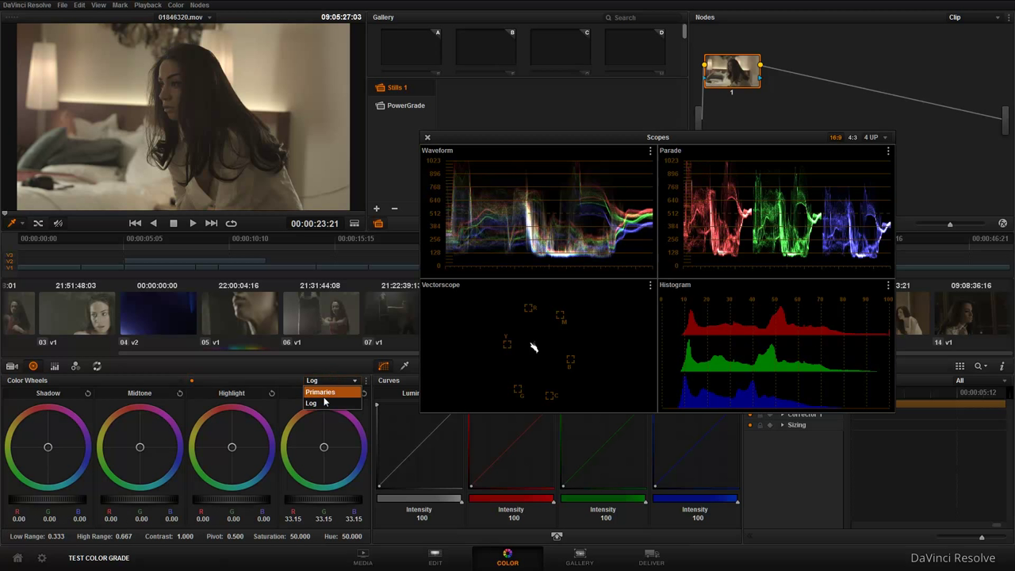
click(326, 405)
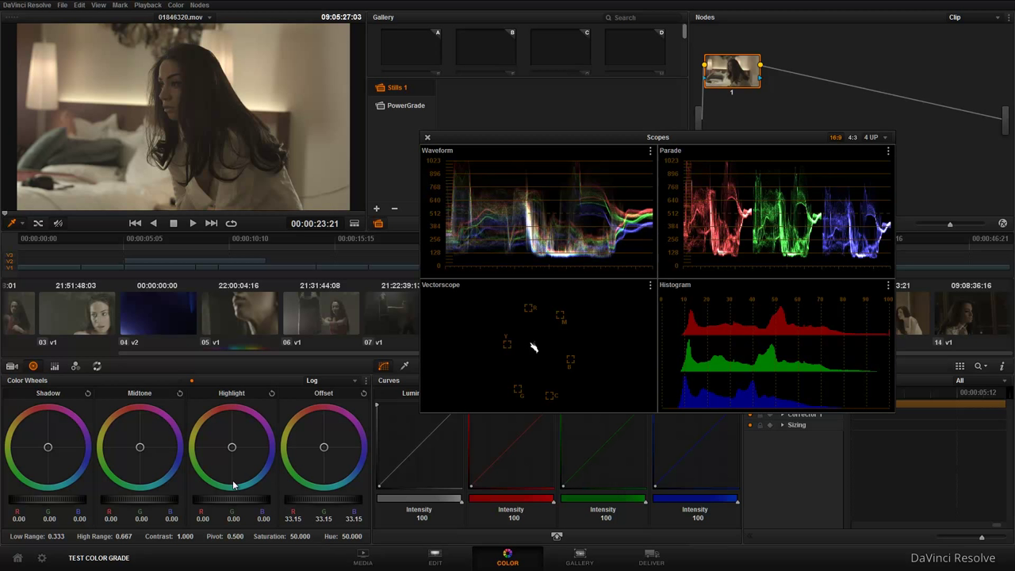
Set Log Highlight to 0.01, Shadow to -0.04 and Low Range to 0.765.
mouse_move(234, 501)
mouse_down()
mouse_move(227, 505)
mouse_move(246, 505)
mouse_up()
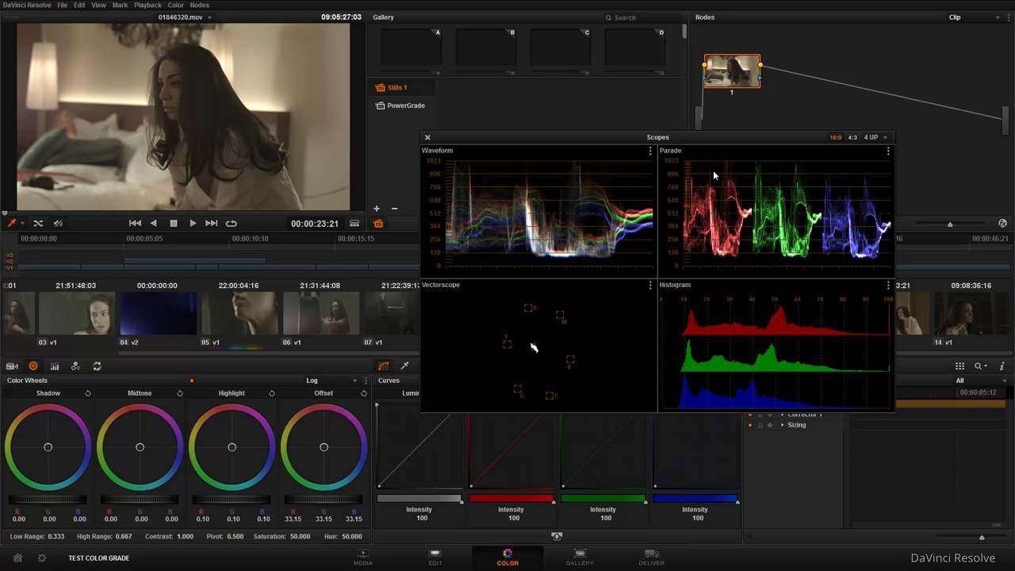
drag(247, 501, 218, 508)
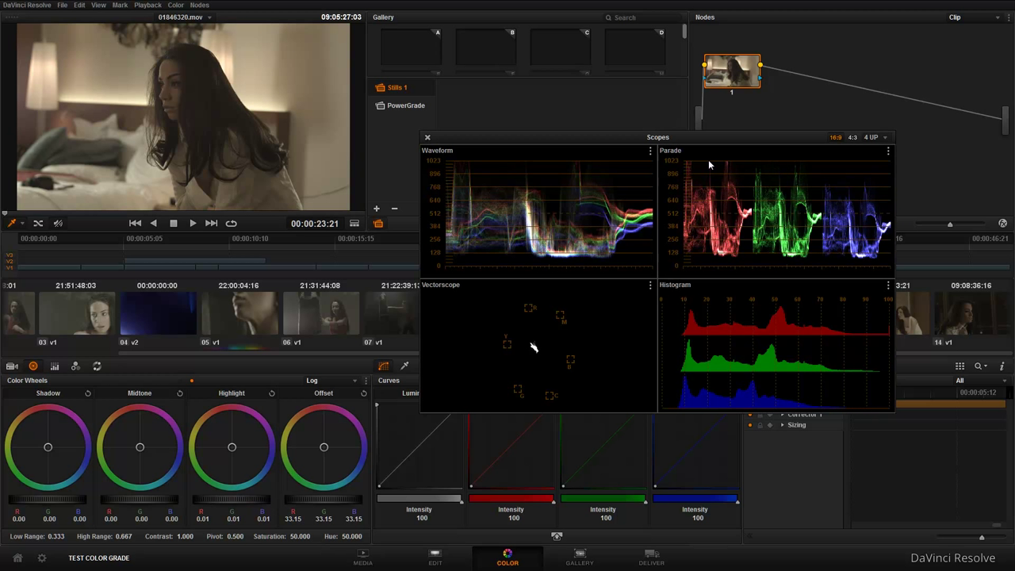
drag(63, 501, 50, 501)
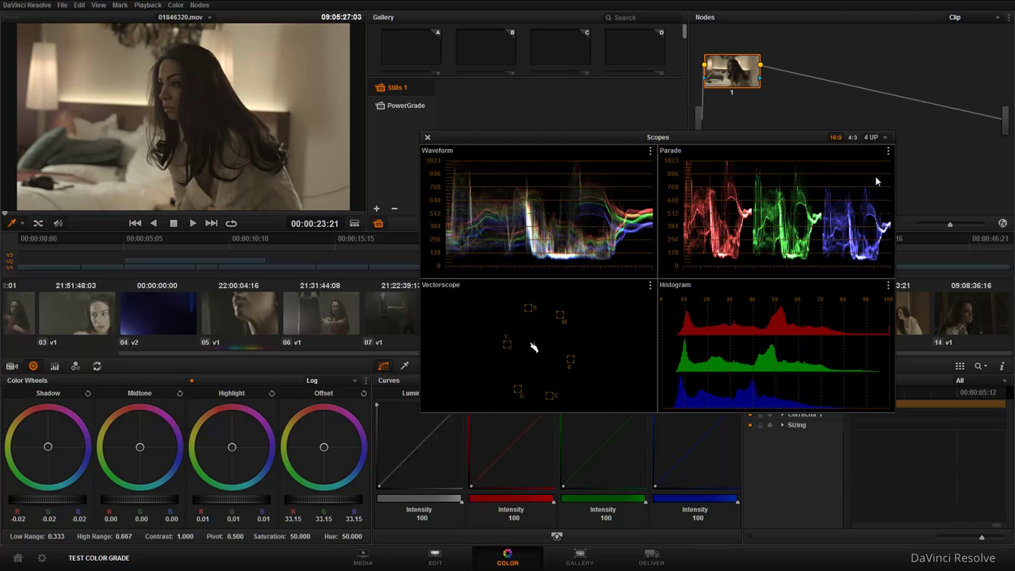
drag(56, 506, 36, 505)
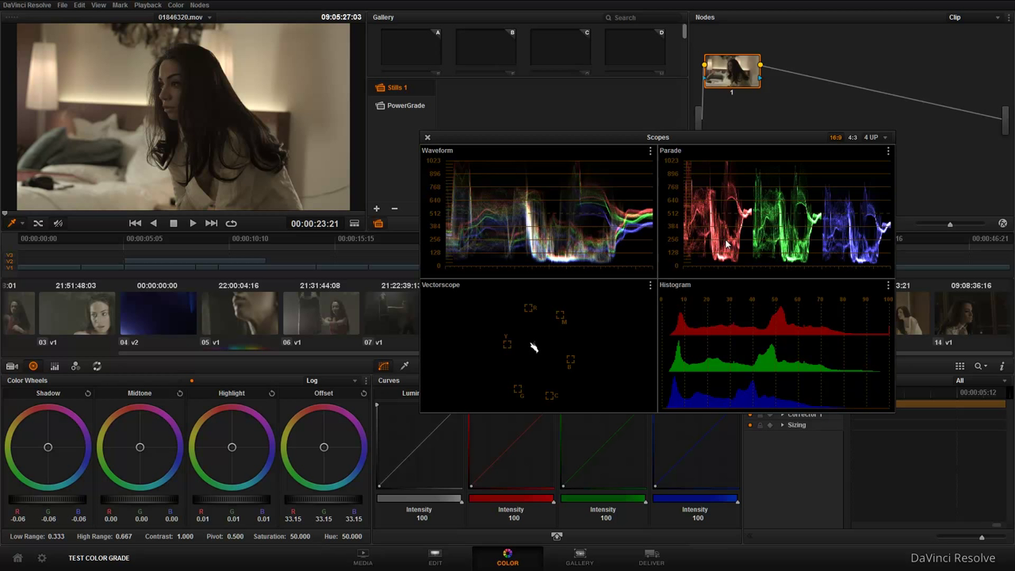
drag(42, 501, 49, 502)
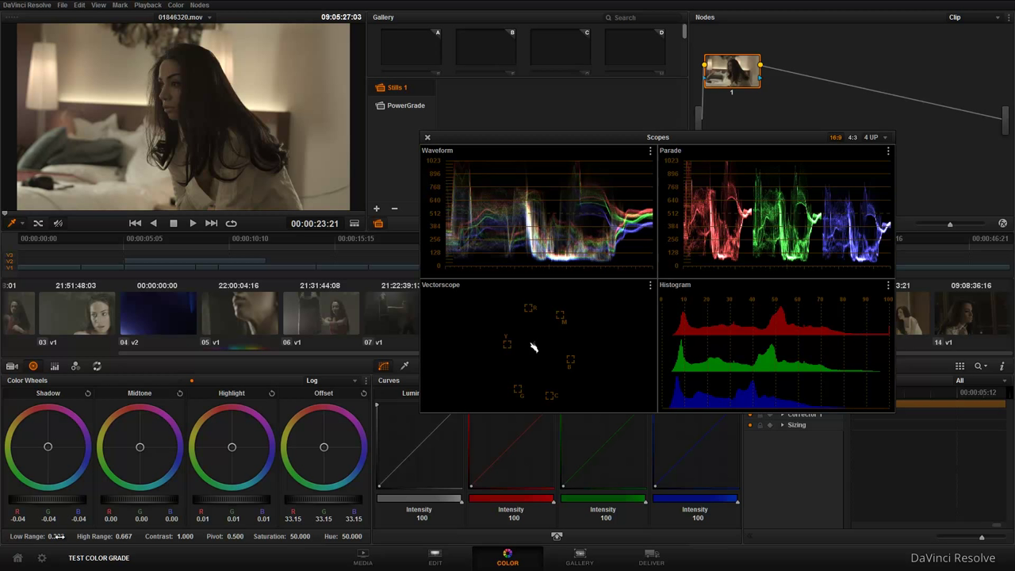
drag(60, 537, 73, 536)
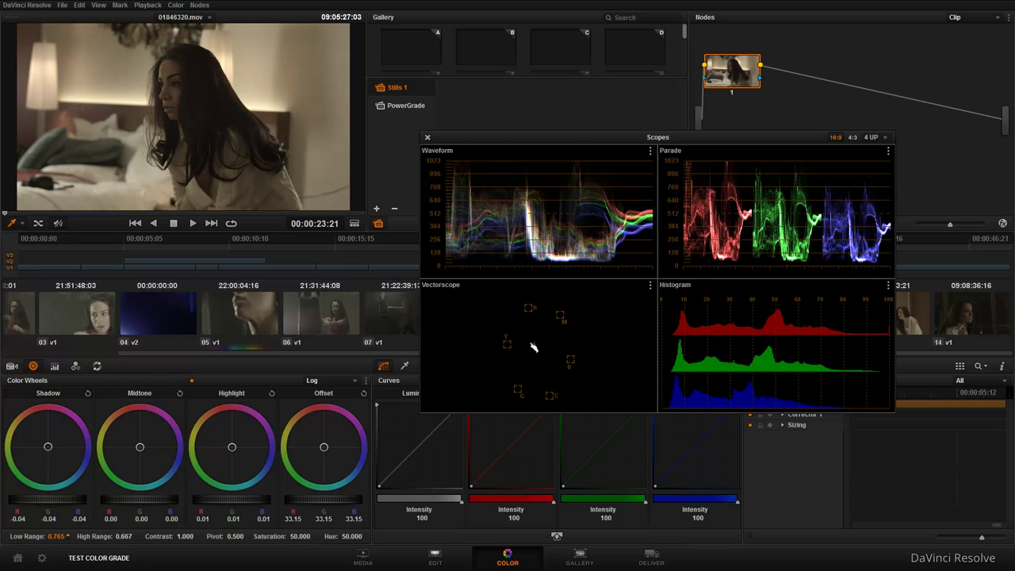
Set the Log Shadow master to -0.06 and Low Range to 0.161.
drag(49, 502, 80, 501)
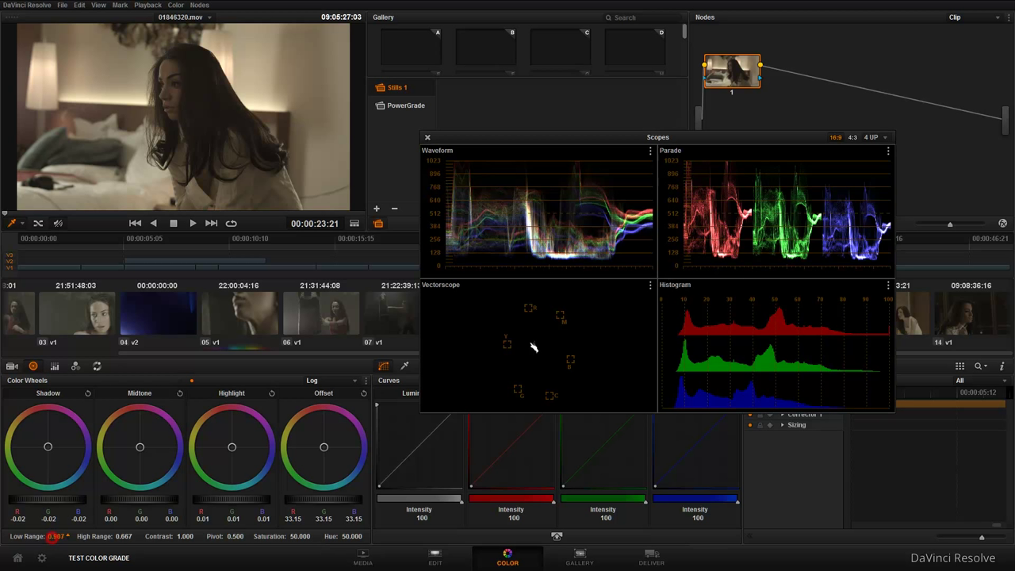
drag(74, 502, 79, 502)
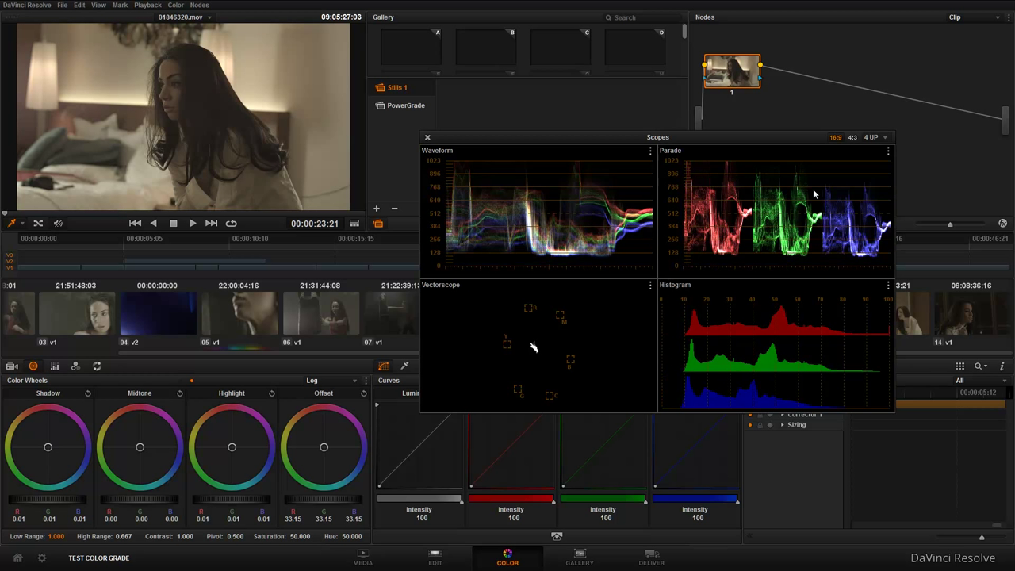
drag(57, 536, 54, 539)
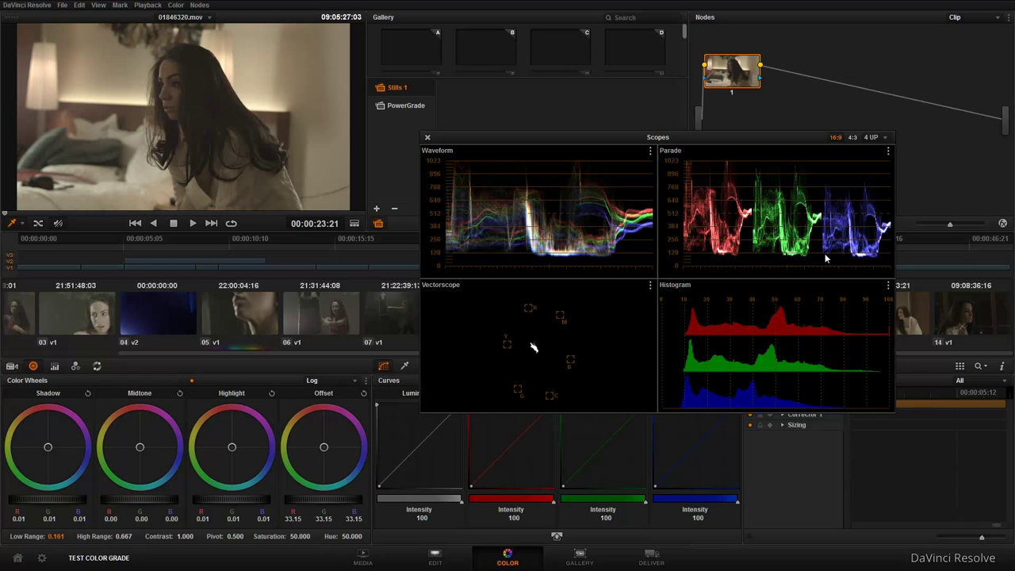
drag(73, 502, 33, 502)
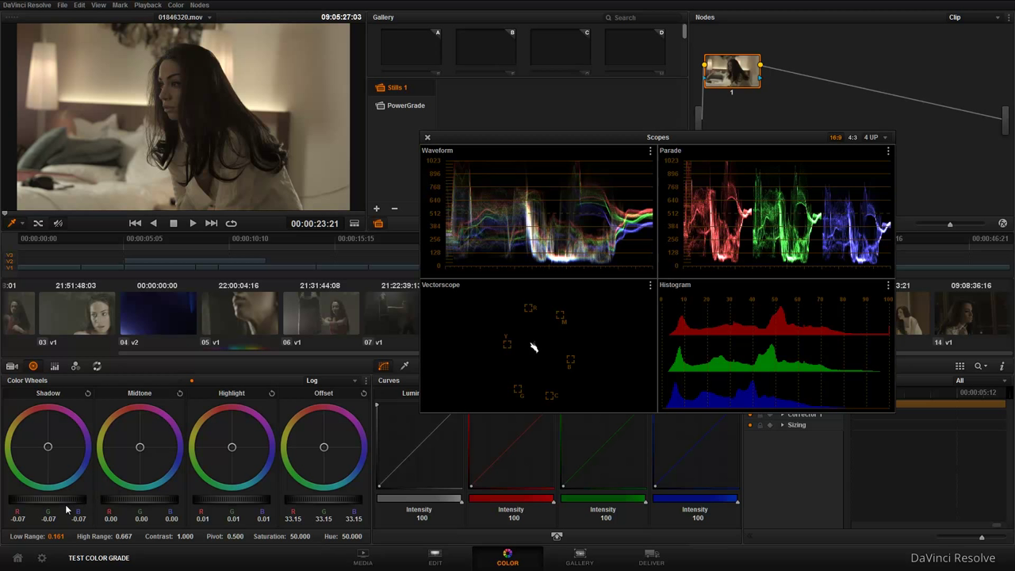
drag(68, 504, 72, 504)
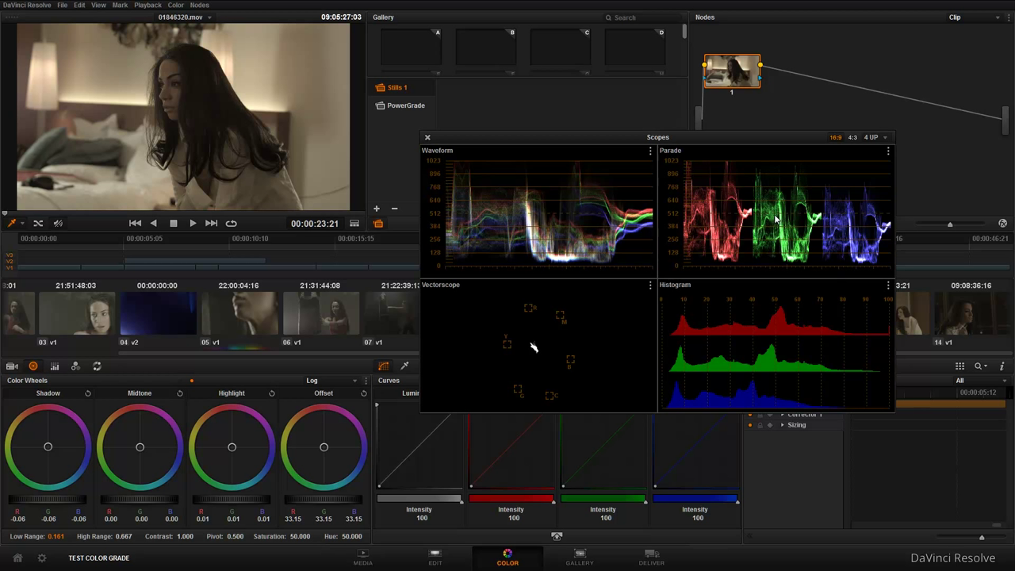
Set the Highlight master to -0.01 and High Range to 0.846.
mouse_move(229, 500)
mouse_down()
mouse_move(217, 501)
mouse_move(245, 501)
mouse_up()
mouse_move(88, 539)
mouse_down()
mouse_move(135, 538)
mouse_move(125, 539)
mouse_up()
drag(230, 501, 238, 510)
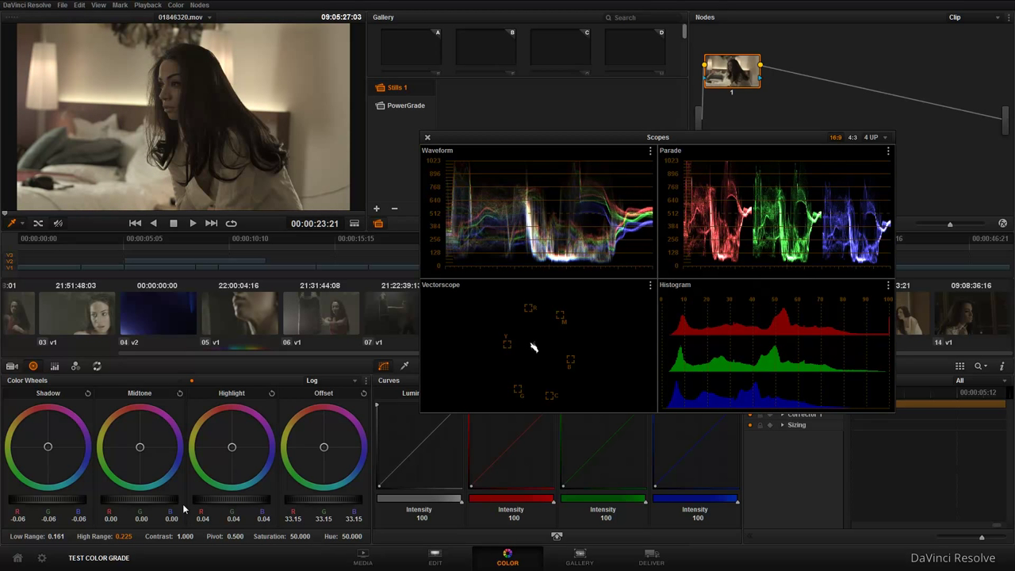
drag(125, 537, 135, 537)
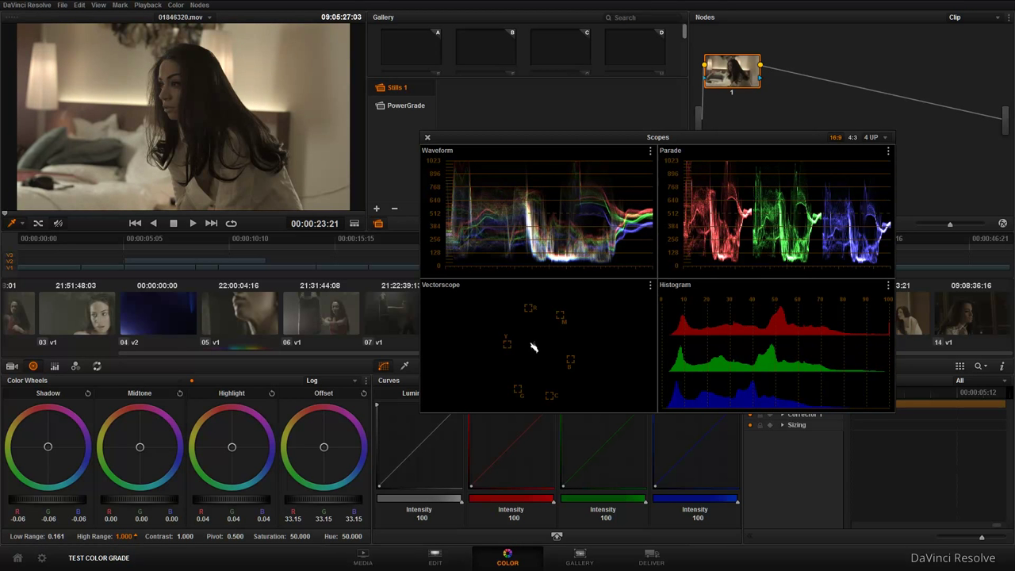
drag(215, 506, 228, 501)
drag(217, 509, 219, 508)
Return the wheels to Primaries mode, showing Lift -0.03, Gain 1.46, Offset 33.15.
click(312, 382)
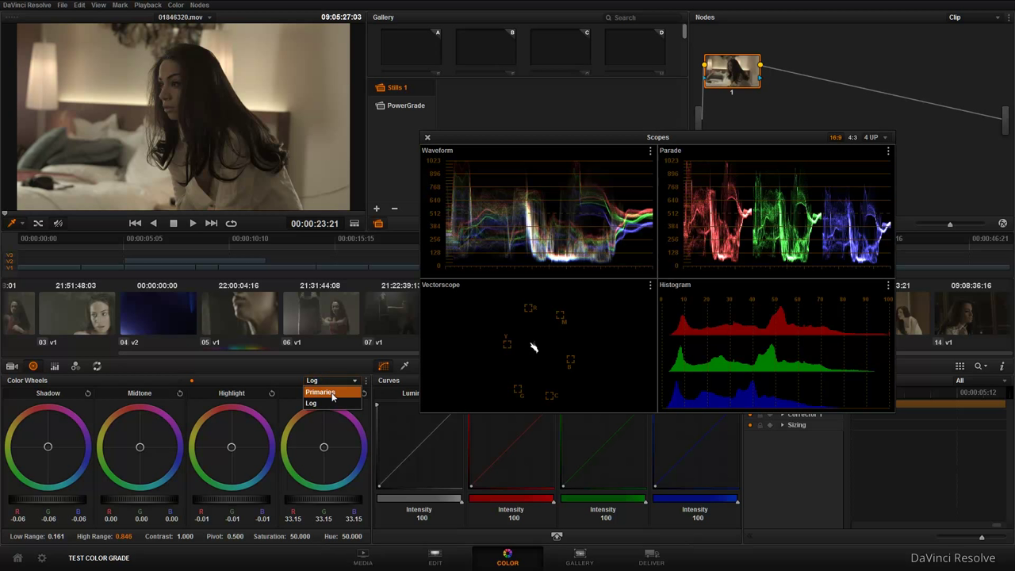
click(333, 395)
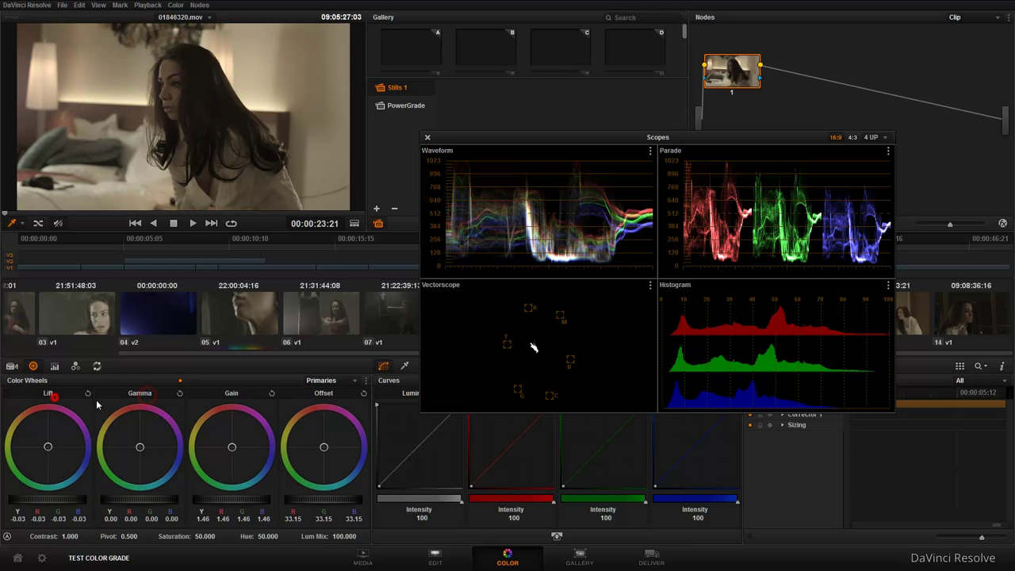
Reset the Primaries wheels to Lift 0.00, Gamma 0.00, Gain 1.00, Offset 25.00.
click(366, 381)
click(386, 395)
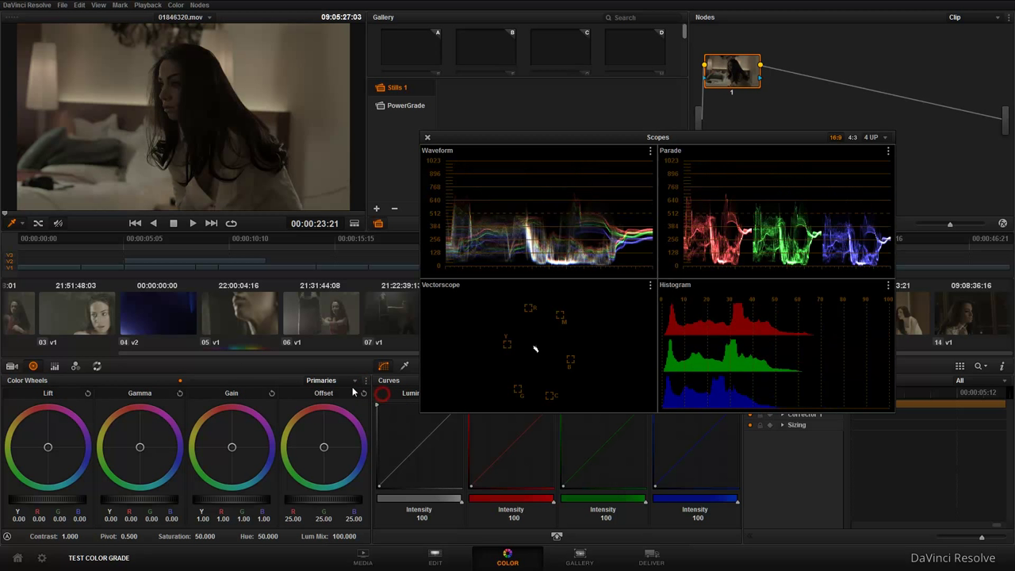
click(368, 382)
click(387, 395)
Test lower Saturation then restore its default, shift Hue toward pink, and set Lum Mix to 52.4.
drag(204, 536, 158, 536)
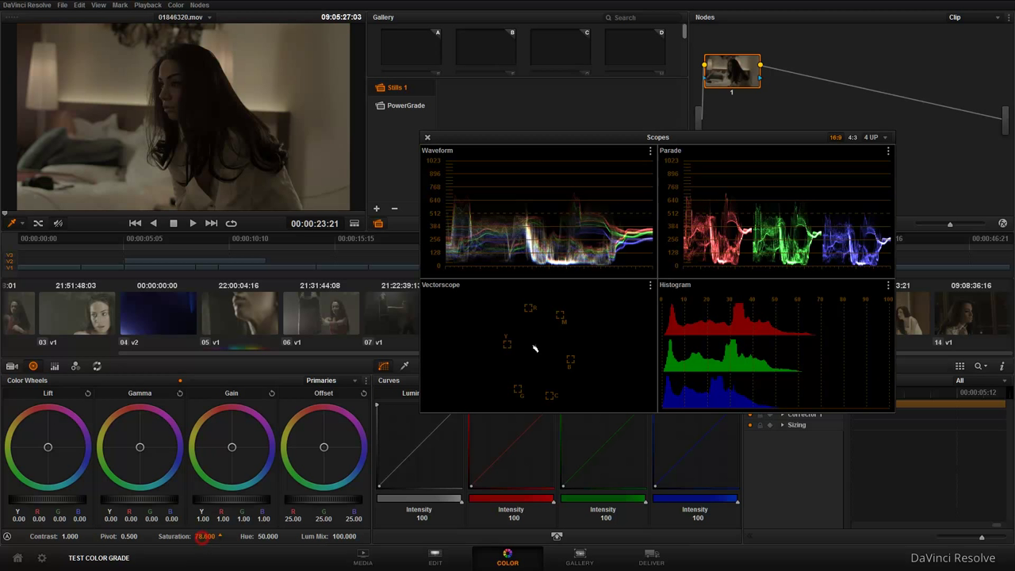
drag(220, 537, 196, 537)
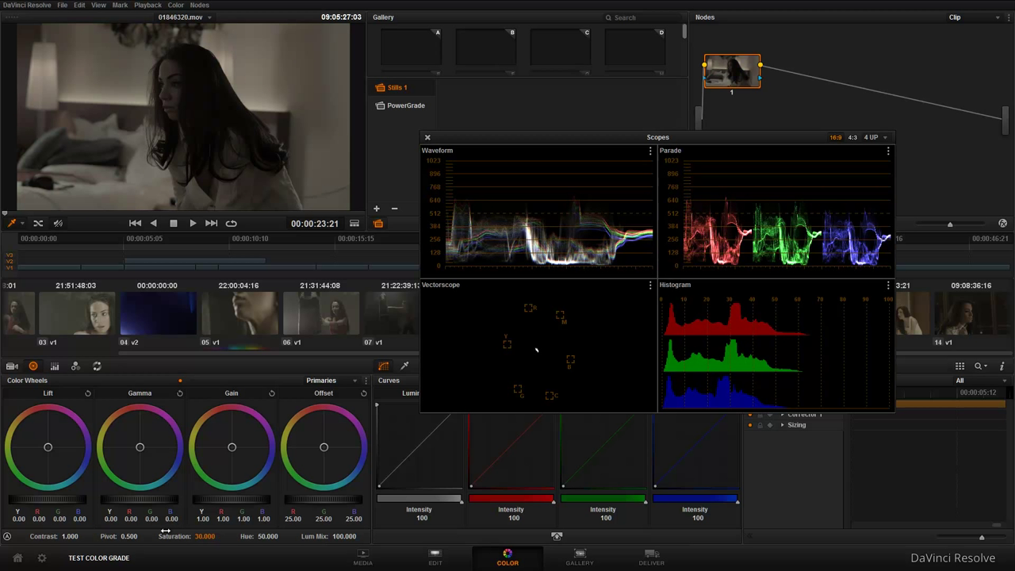
double_click(172, 537)
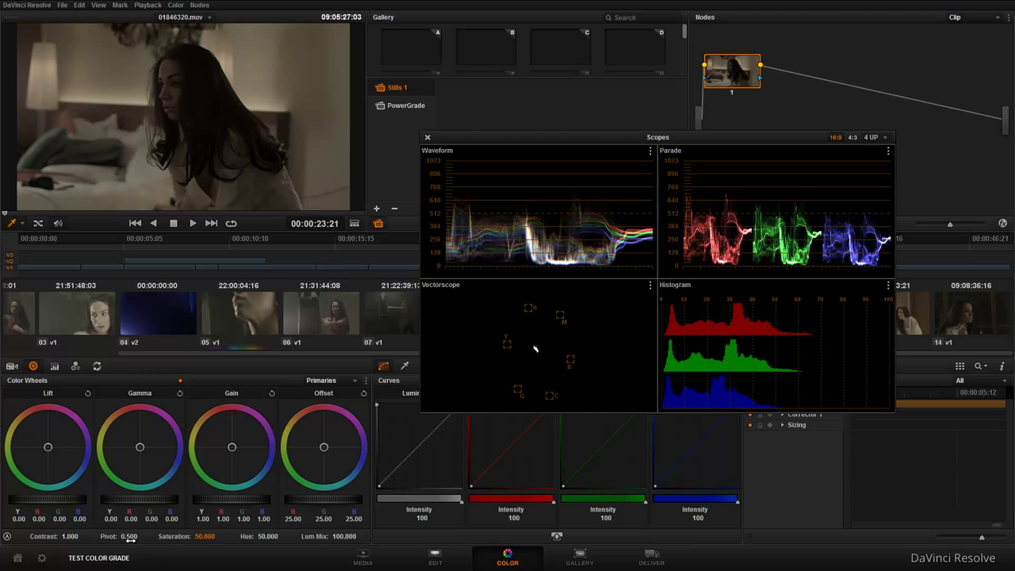
mouse_move(268, 537)
mouse_down()
mouse_move(279, 538)
mouse_move(246, 538)
mouse_up()
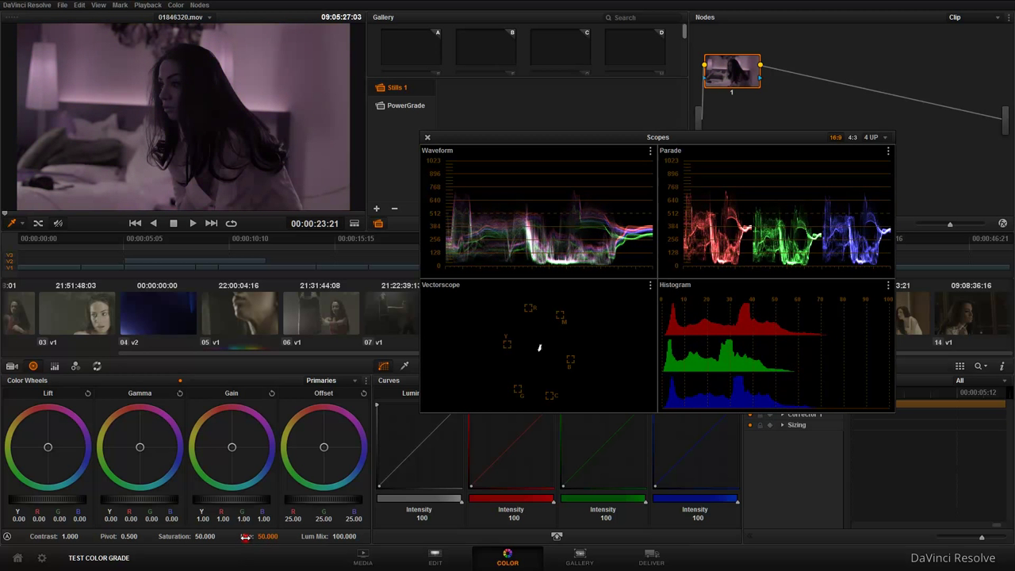
mouse_move(346, 537)
mouse_down()
mouse_move(356, 537)
mouse_move(329, 537)
mouse_up()
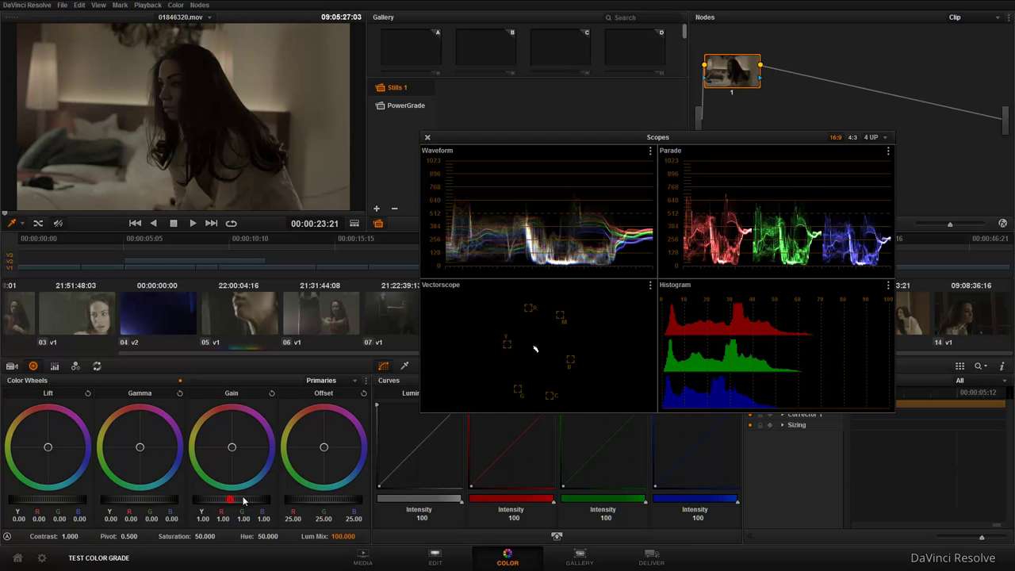
Push Gain to 1.60 tinted toward blue (R 1.51, G 1.61, B 1.74) and Lift to -0.01.
drag(243, 500, 425, 497)
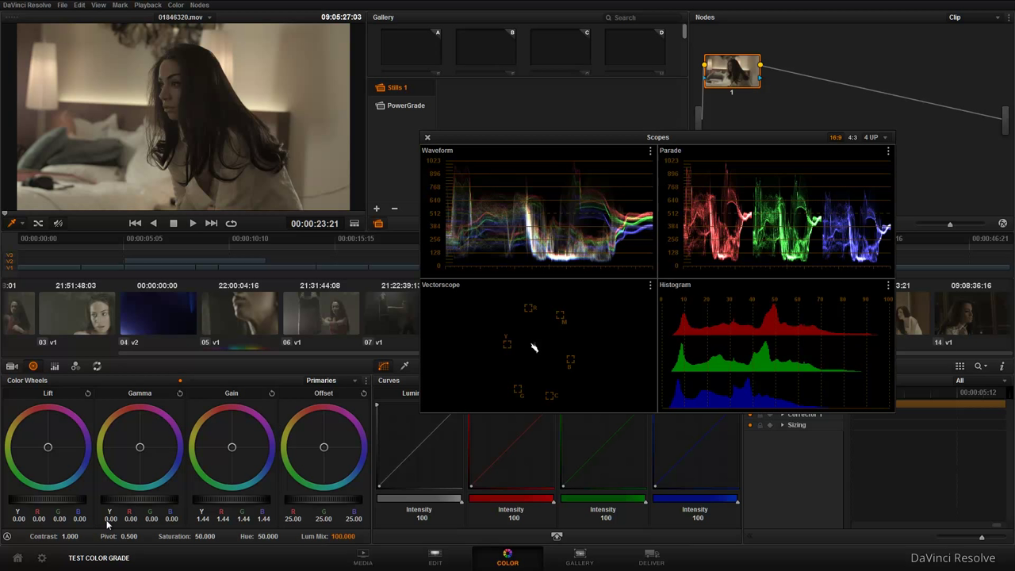
drag(233, 449, 259, 468)
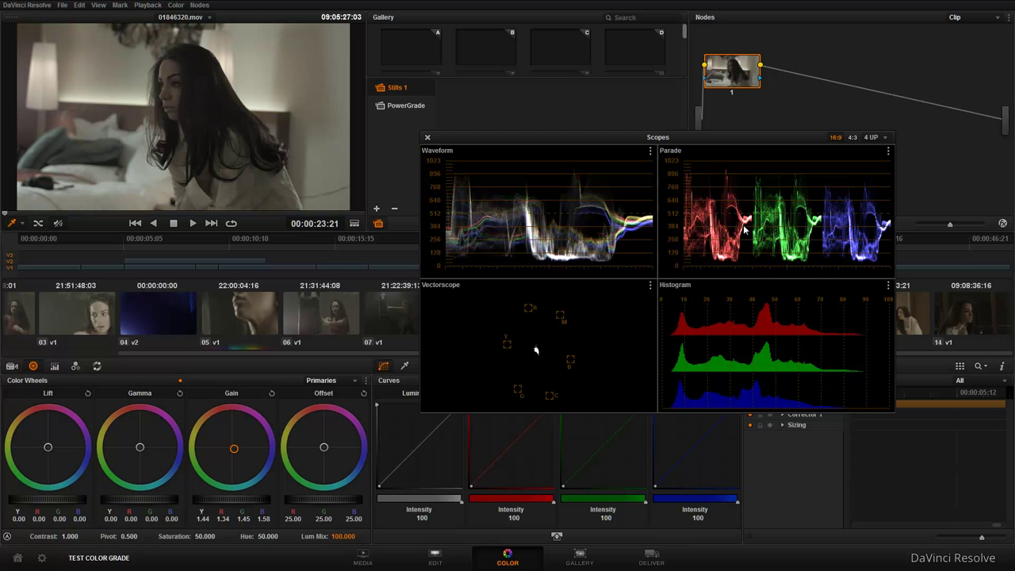
drag(223, 505, 294, 505)
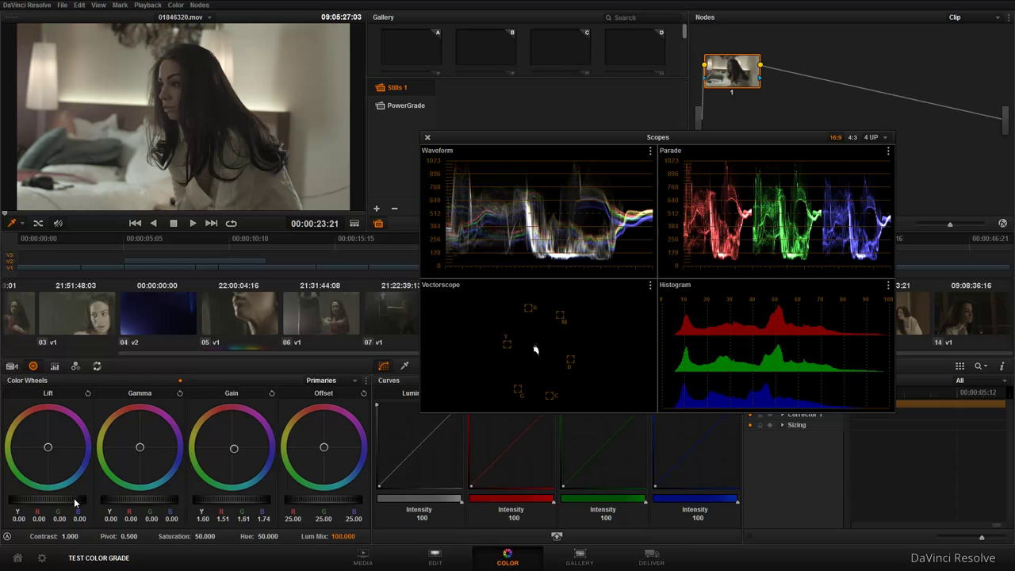
drag(71, 502, 56, 505)
drag(56, 504, 49, 503)
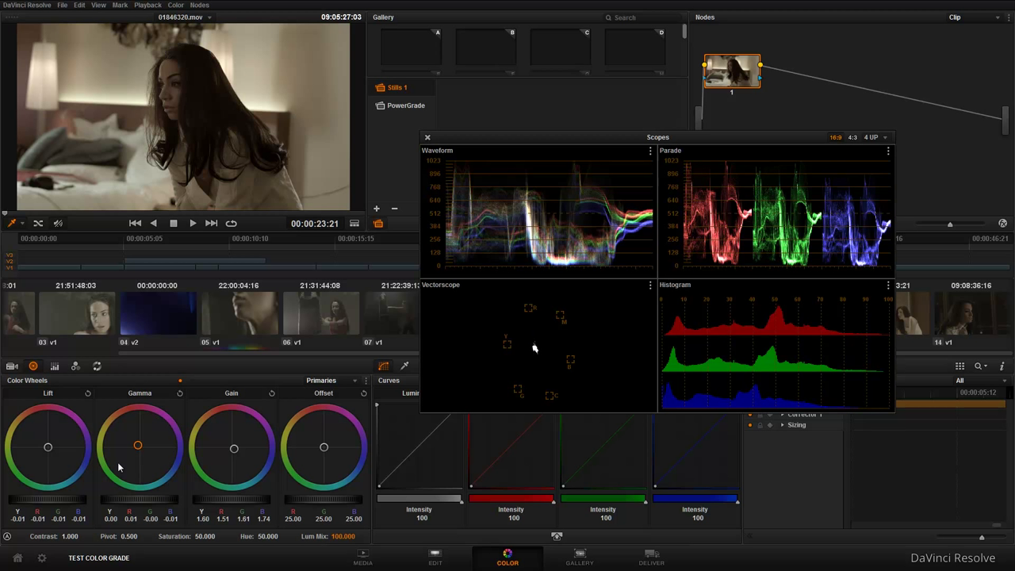
mouse_move(138, 447)
mouse_down()
mouse_move(131, 431)
mouse_move(135, 442)
mouse_up()
drag(231, 453, 237, 451)
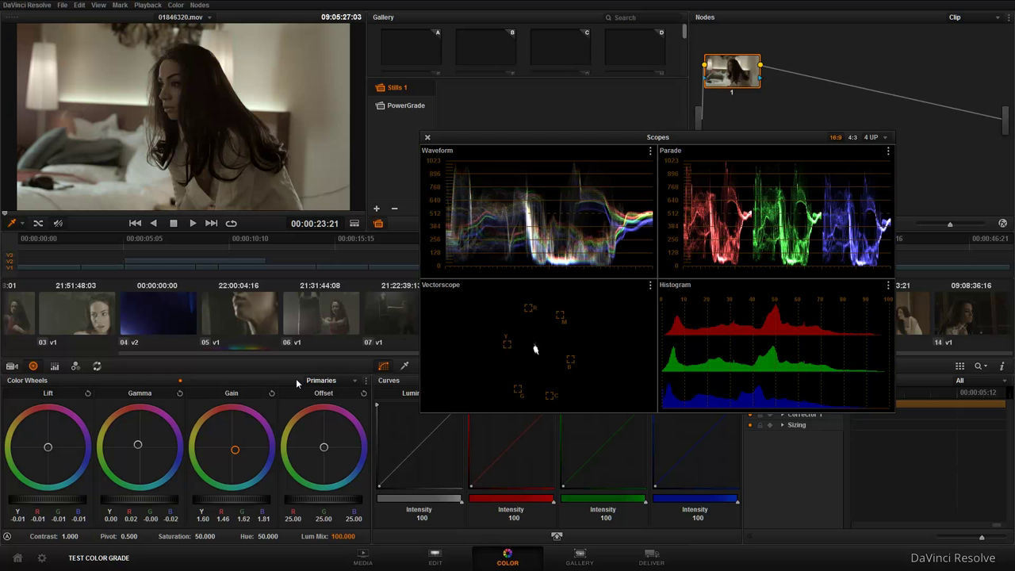
In Log mode, balance Highlight to -0.04/-0.01/0.06 and Shadow to -0.07/-0.07/-0.03.
click(192, 379)
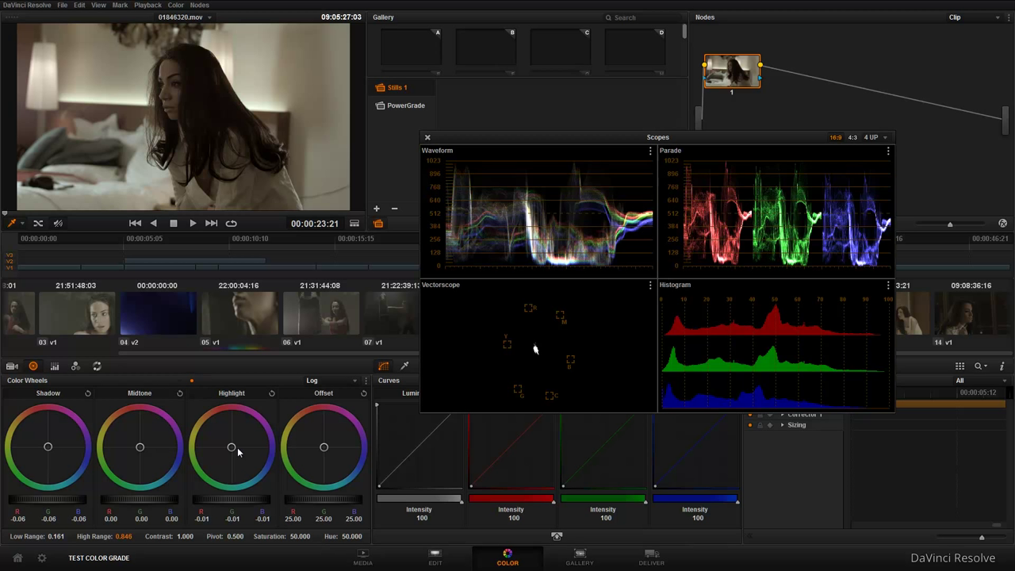
drag(233, 449, 254, 462)
drag(47, 449, 48, 450)
drag(47, 449, 52, 450)
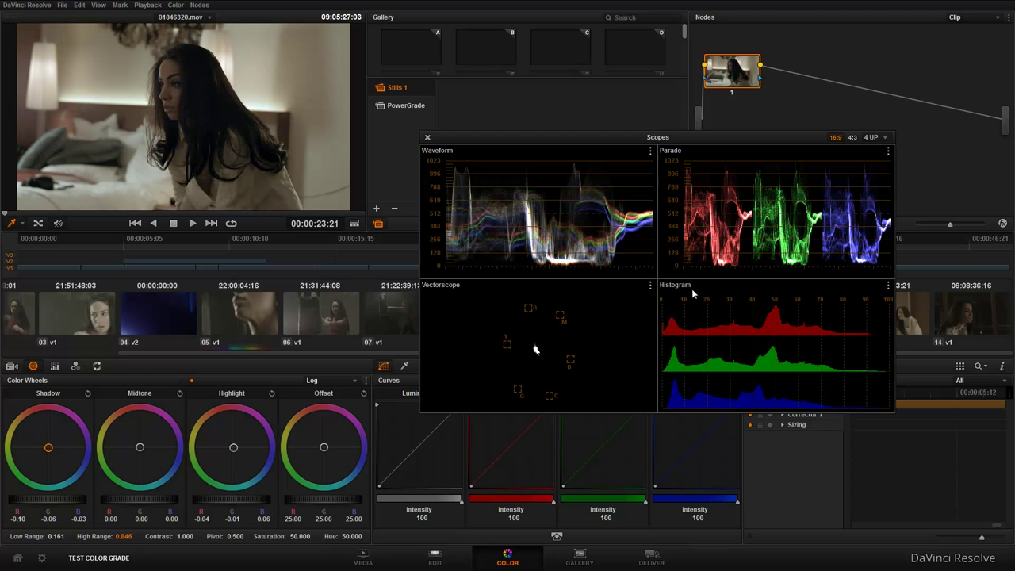
drag(46, 449, 46, 445)
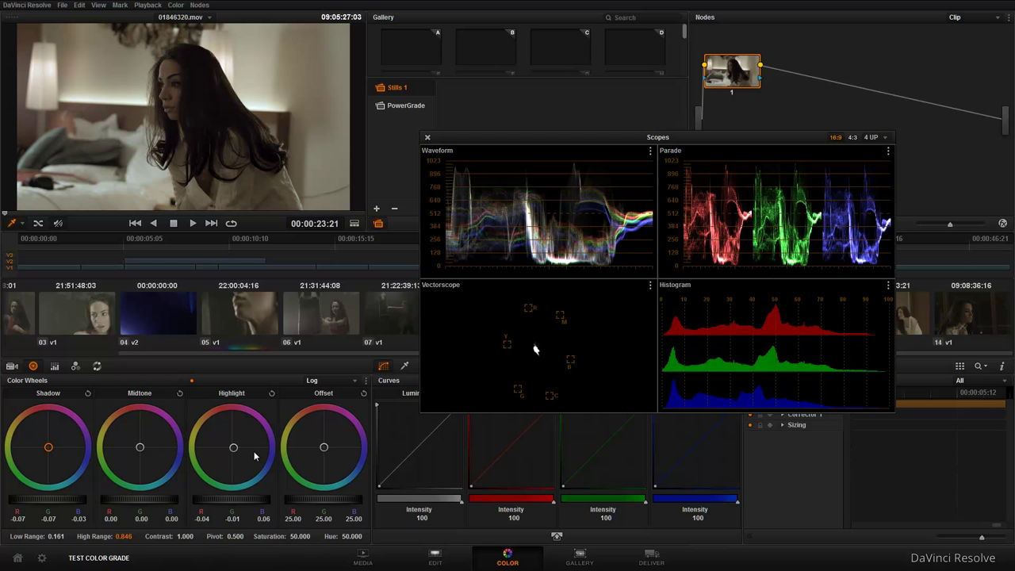
Try a higher Saturation, reset it to 50, and move the scopes window aside.
mouse_move(299, 537)
mouse_down()
mouse_move(341, 537)
mouse_move(313, 537)
mouse_up()
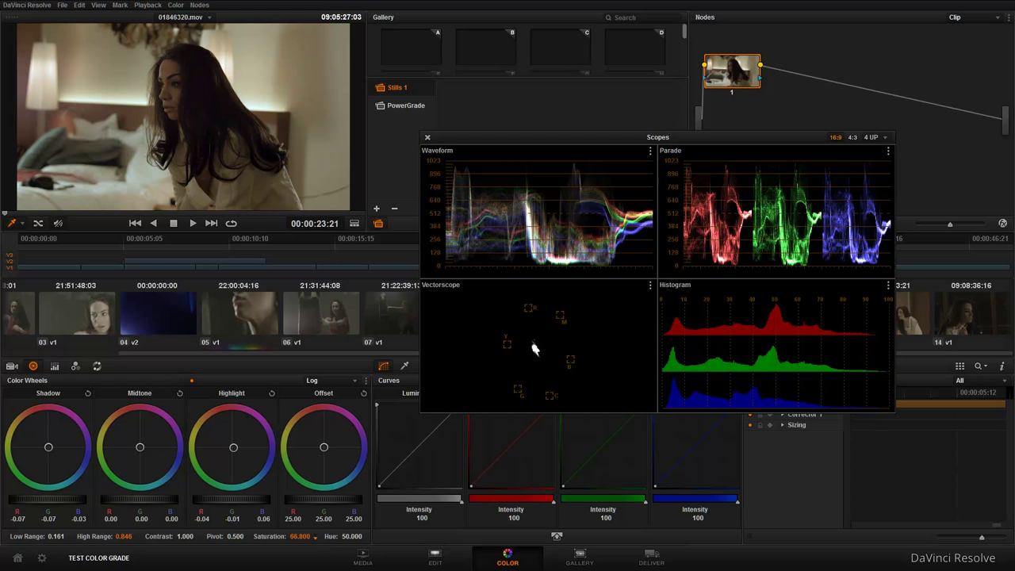
double_click(278, 537)
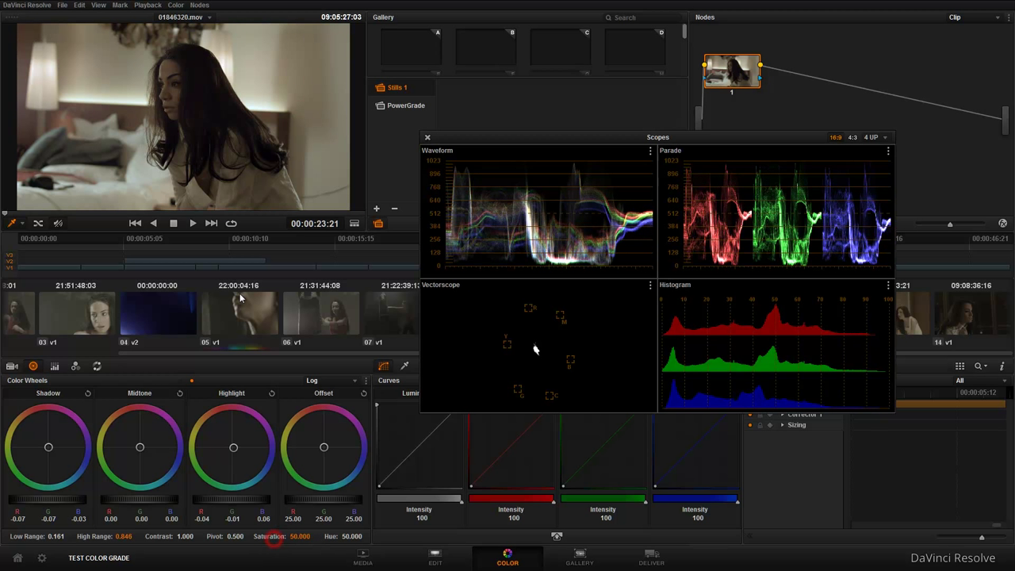
mouse_move(677, 143)
mouse_down()
mouse_move(326, 157)
mouse_move(377, 193)
mouse_move(408, 234)
mouse_up()
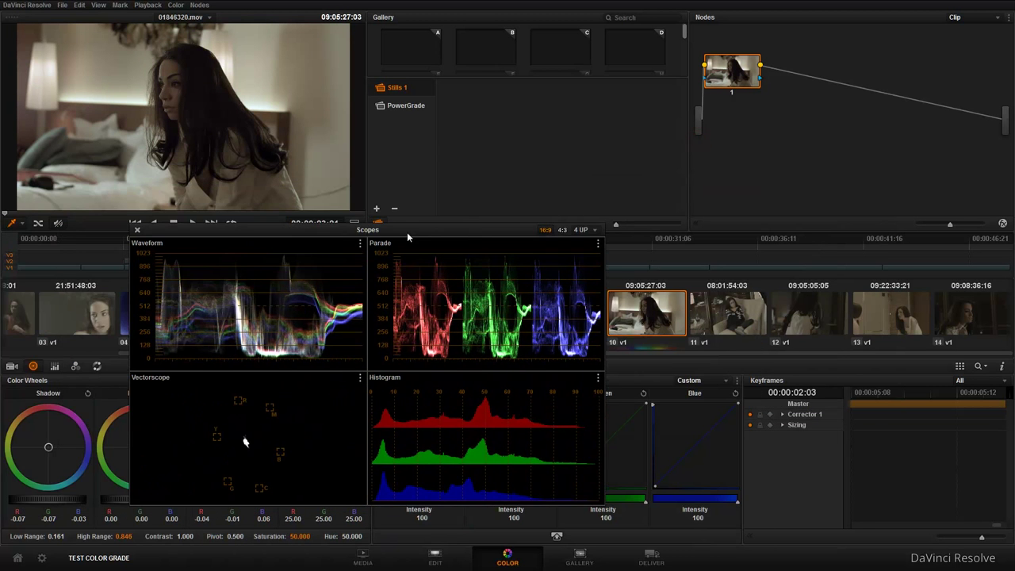
Load and play clip 12, rearrange the scopes, and raise its Log Highlight to 0.03.
click(796, 309)
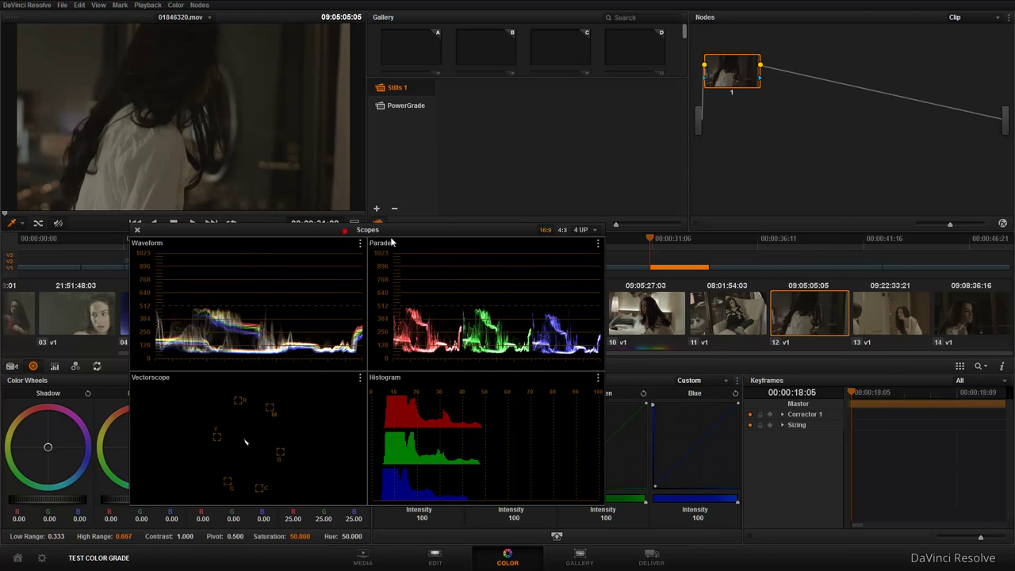
drag(245, 442, 528, 449)
key(space)
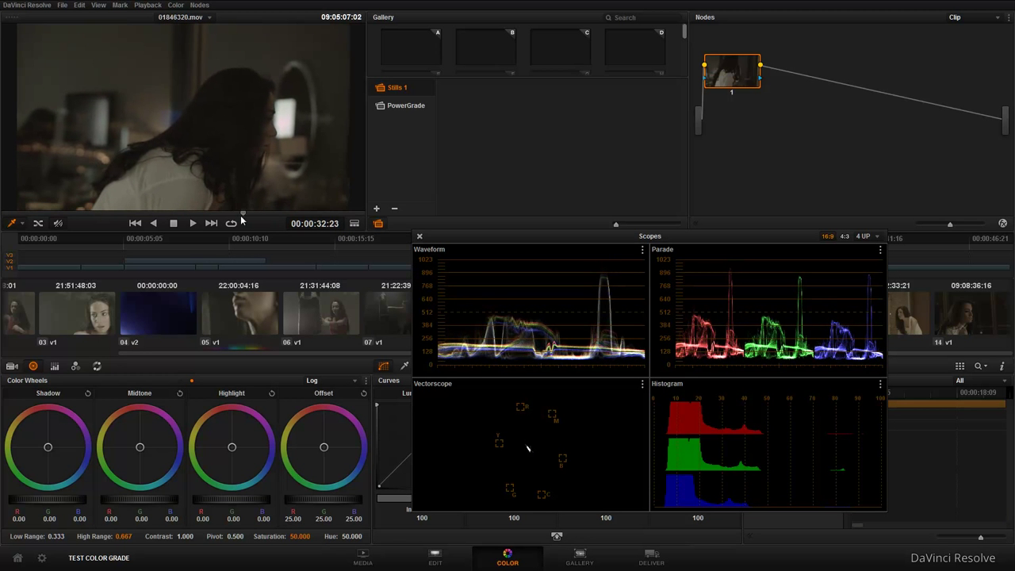
mouse_move(458, 241)
mouse_down()
mouse_move(275, 164)
mouse_move(336, 139)
mouse_up()
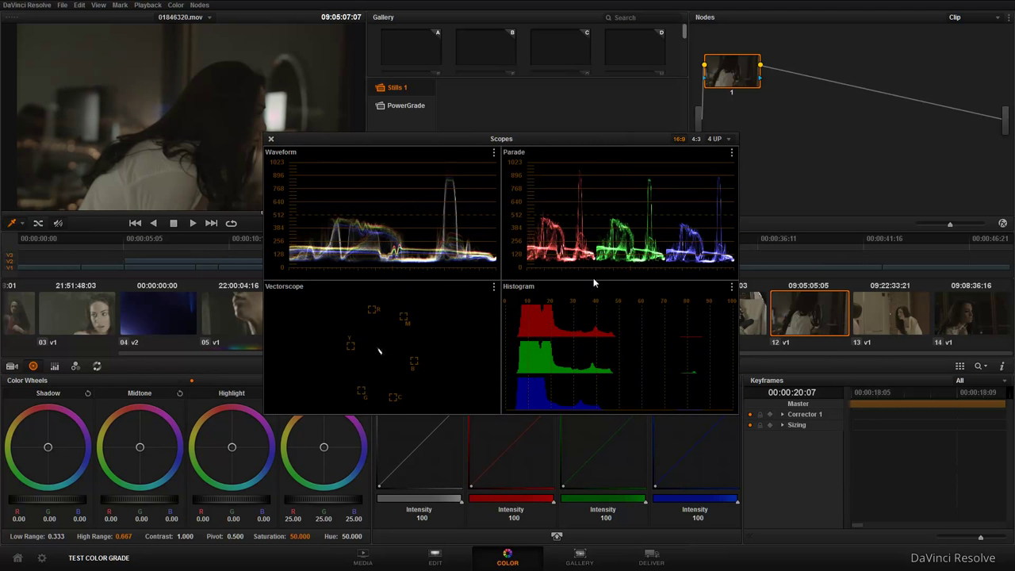
drag(487, 144, 553, 144)
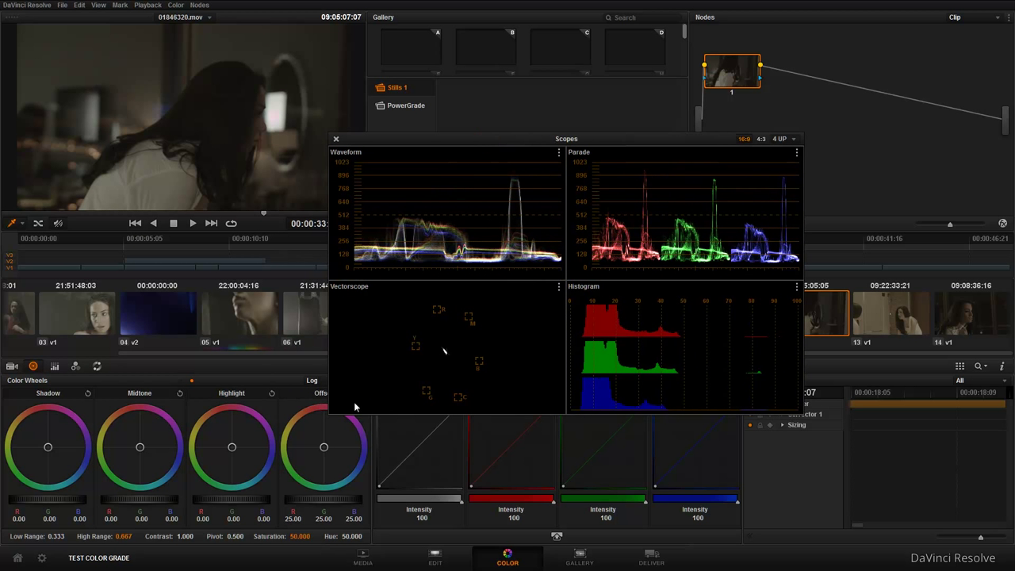
drag(230, 503, 252, 500)
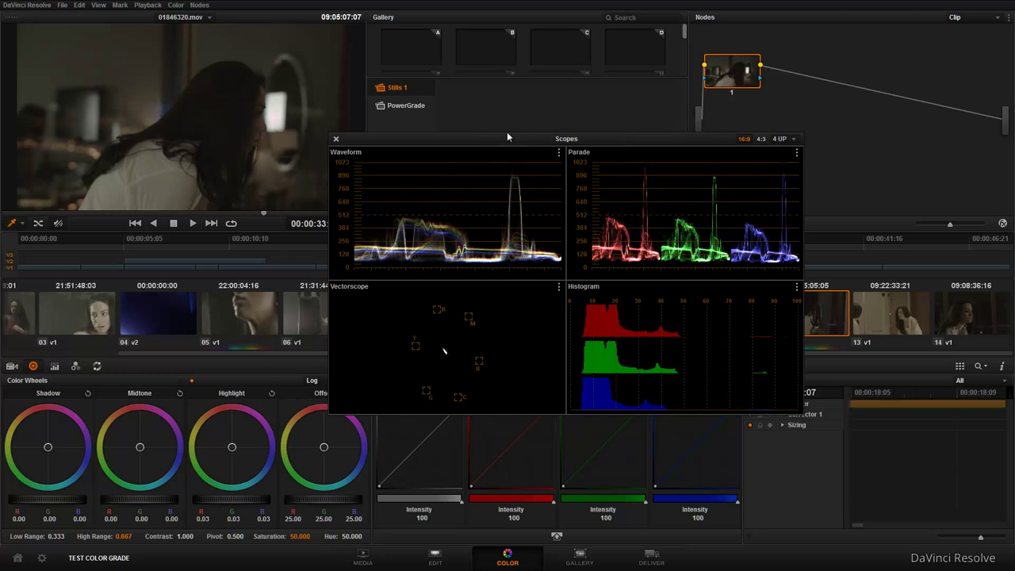
drag(564, 144, 654, 145)
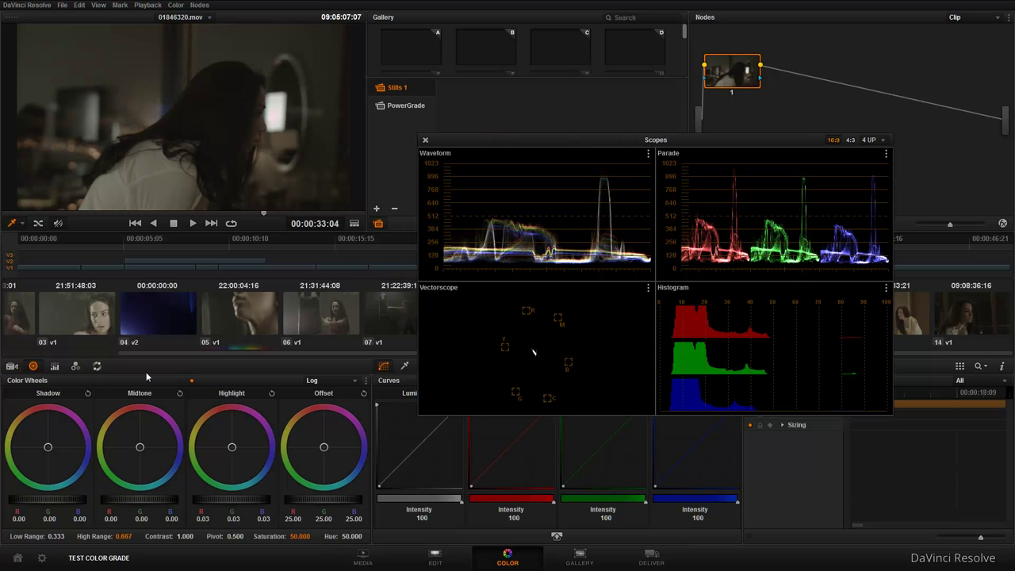
Show clip 12's Primaries as bars: Lift 0.00, Gamma 0.00, Gain 1.00, Offset 25.00.
click(179, 382)
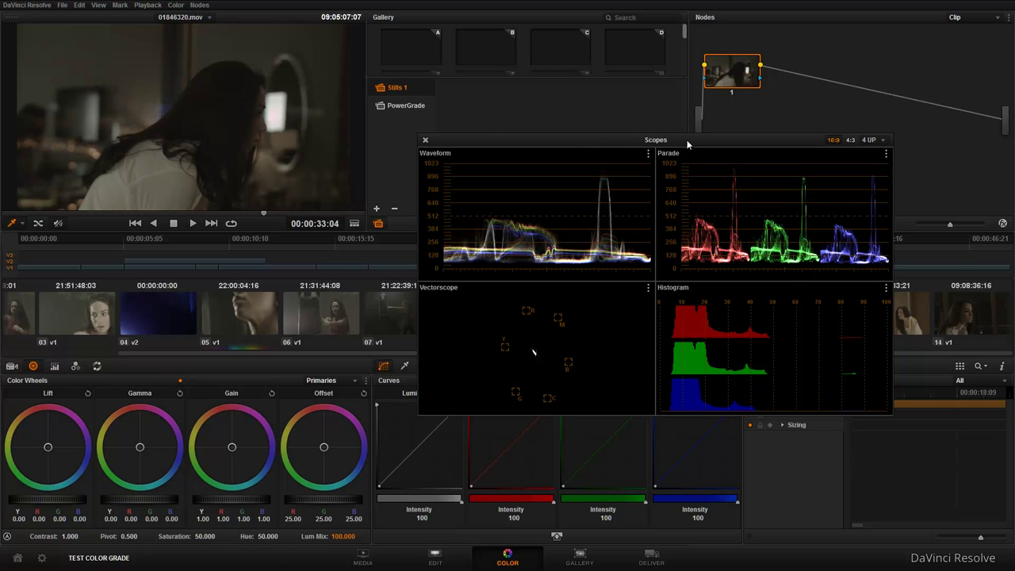
drag(688, 144, 653, 147)
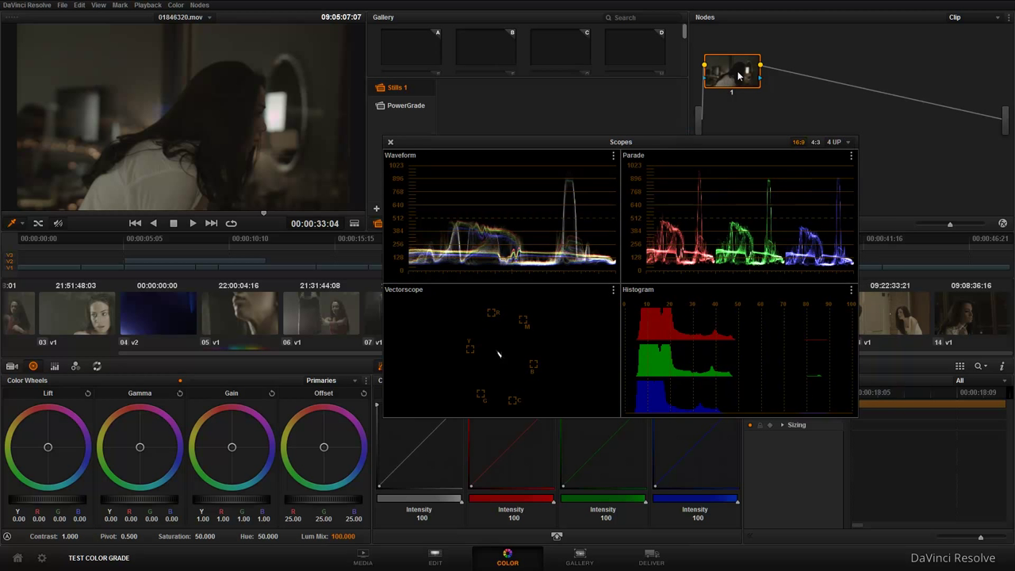
click(54, 366)
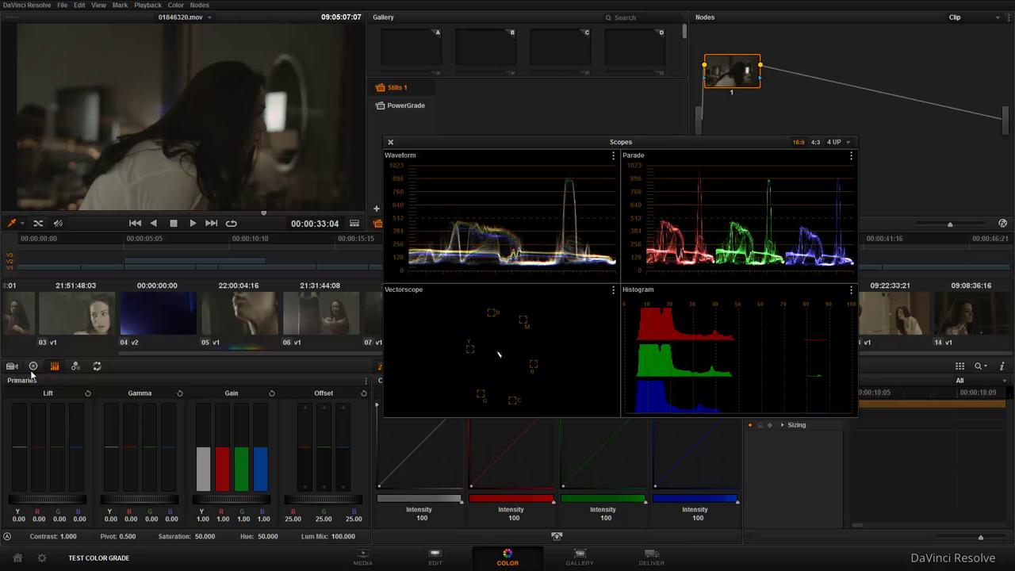
click(33, 366)
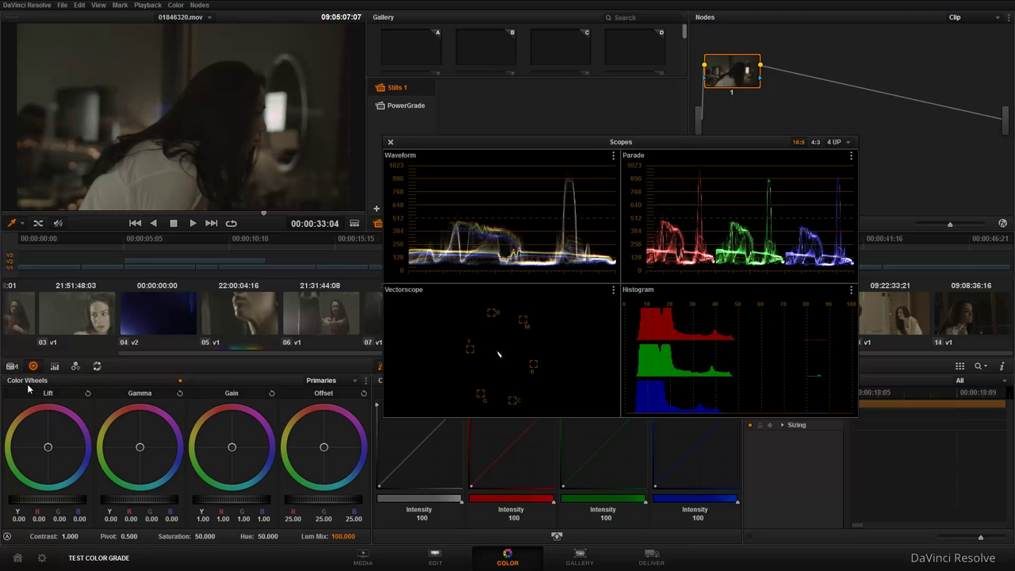
click(54, 367)
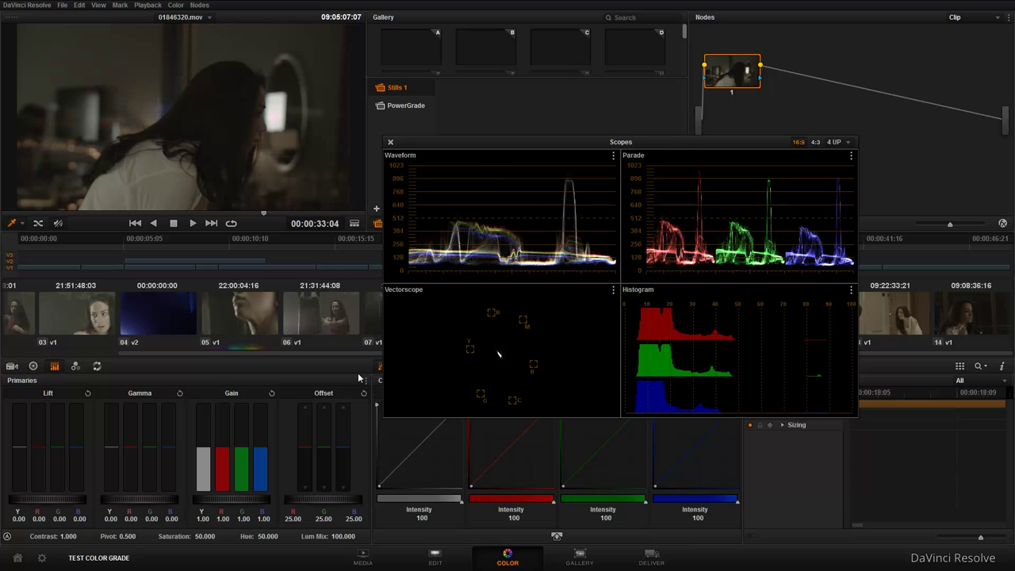
Raise clip 12's Gain to 1.12 and blue Gain to 1.20, then step the playhead forward a few frames.
drag(213, 494, 281, 498)
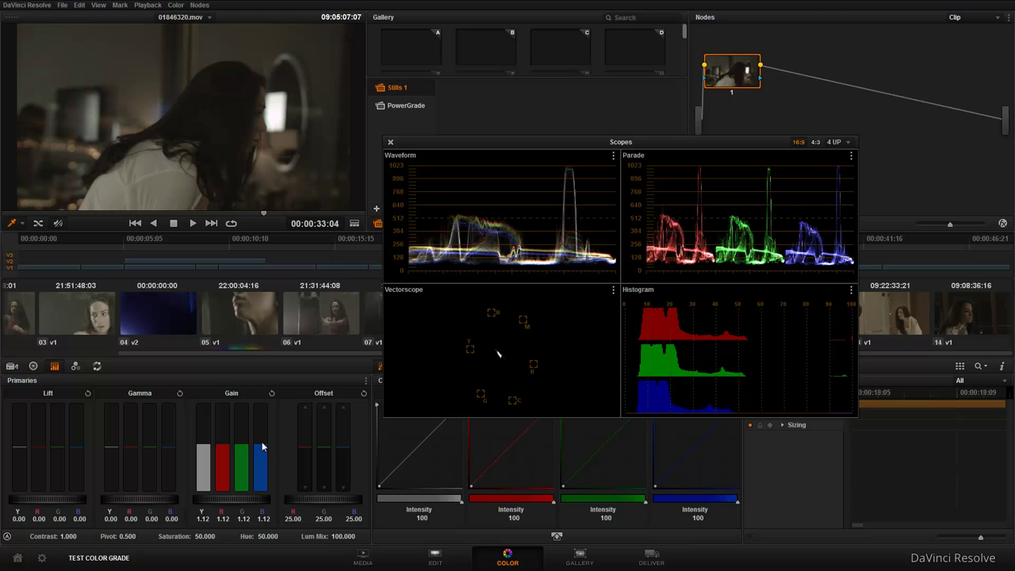
drag(262, 448, 262, 437)
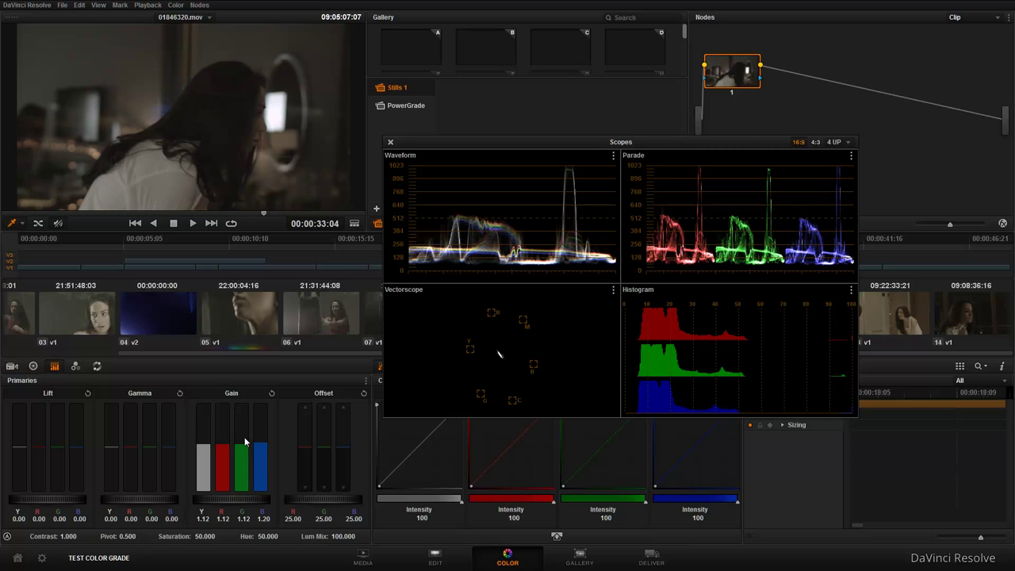
click(34, 368)
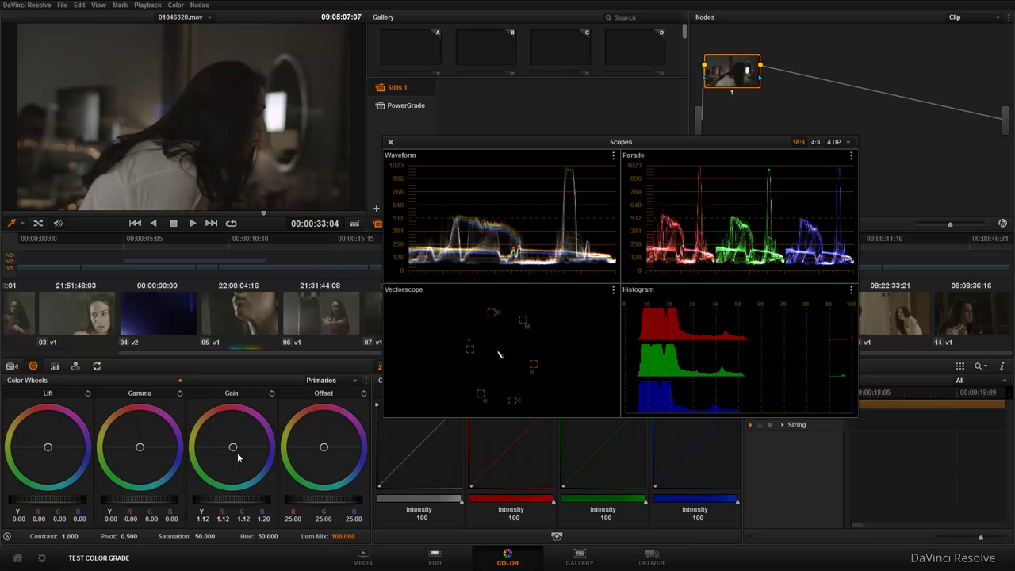
click(54, 366)
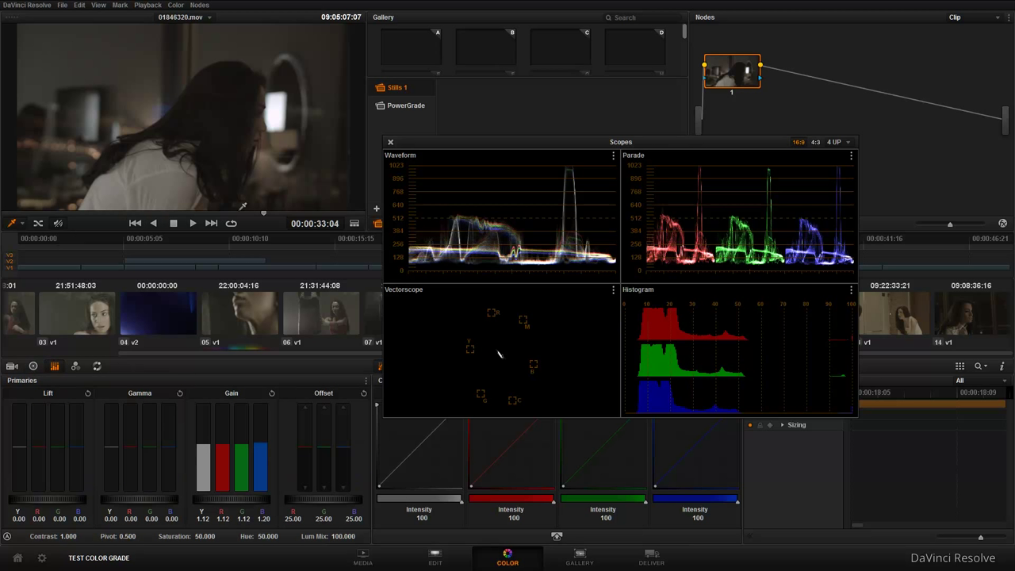
mouse_move(266, 214)
mouse_down()
mouse_move(301, 217)
mouse_move(273, 214)
mouse_up()
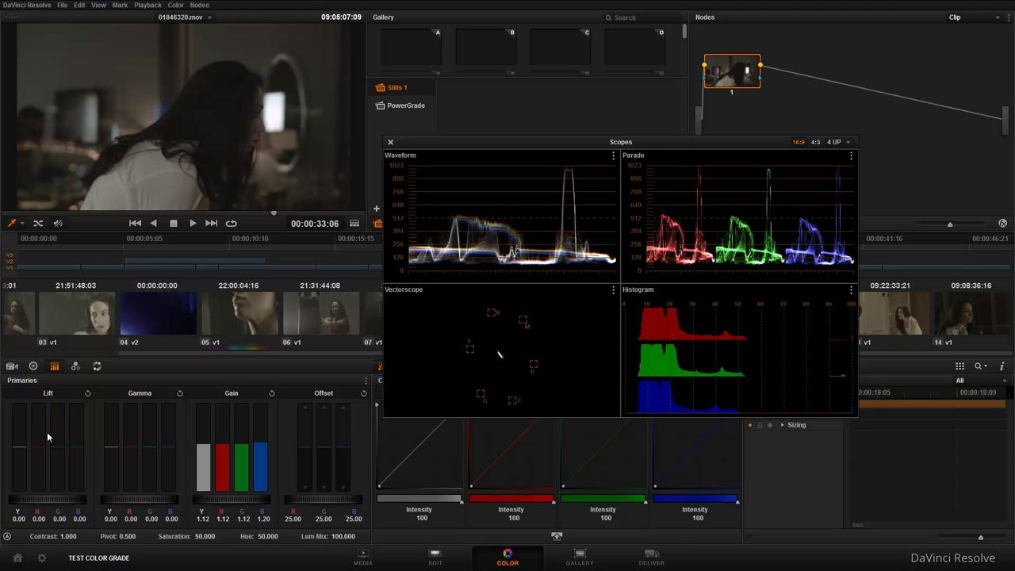
Lower clip 12's Lift to -0.03 (blue -0.02), raise Gamma to 0.11, and turn on loop playback.
drag(59, 499, 38, 504)
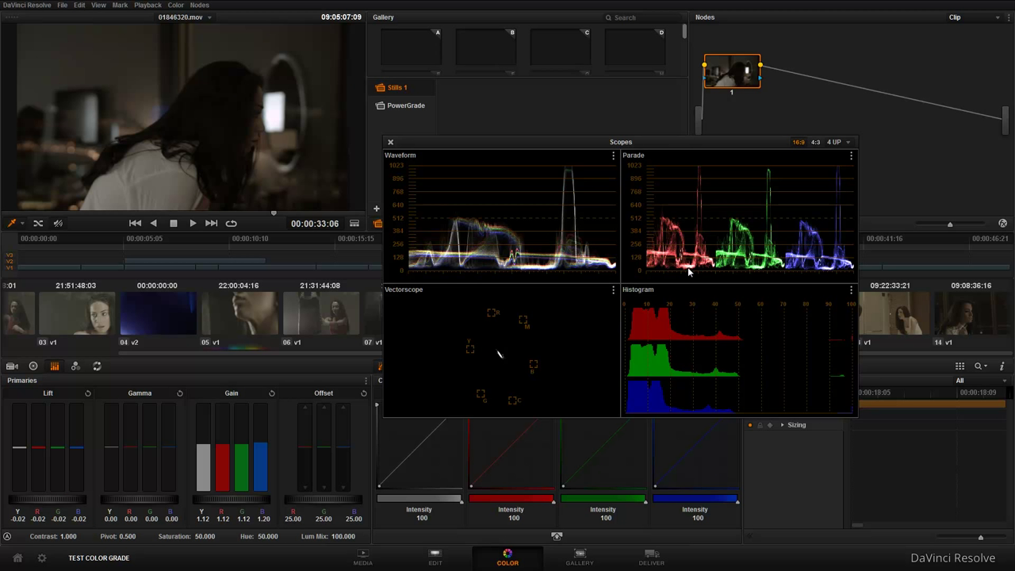
drag(75, 450, 77, 448)
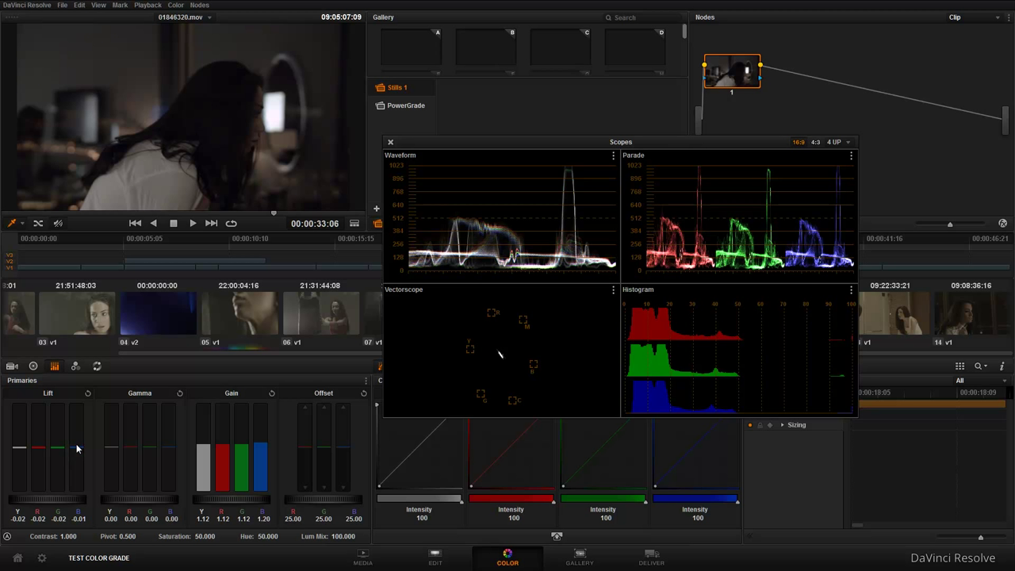
drag(77, 448, 77, 450)
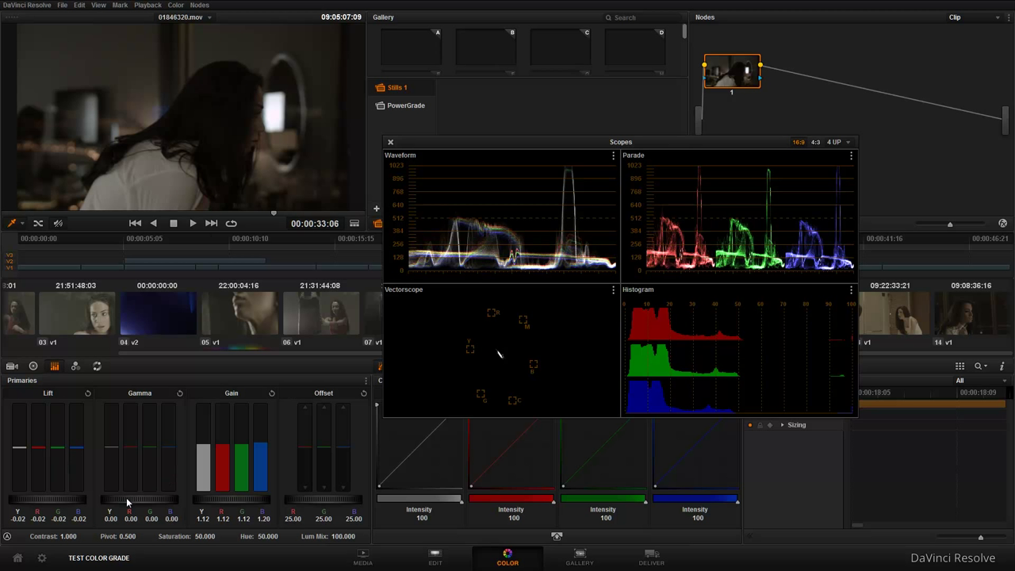
drag(127, 501, 169, 502)
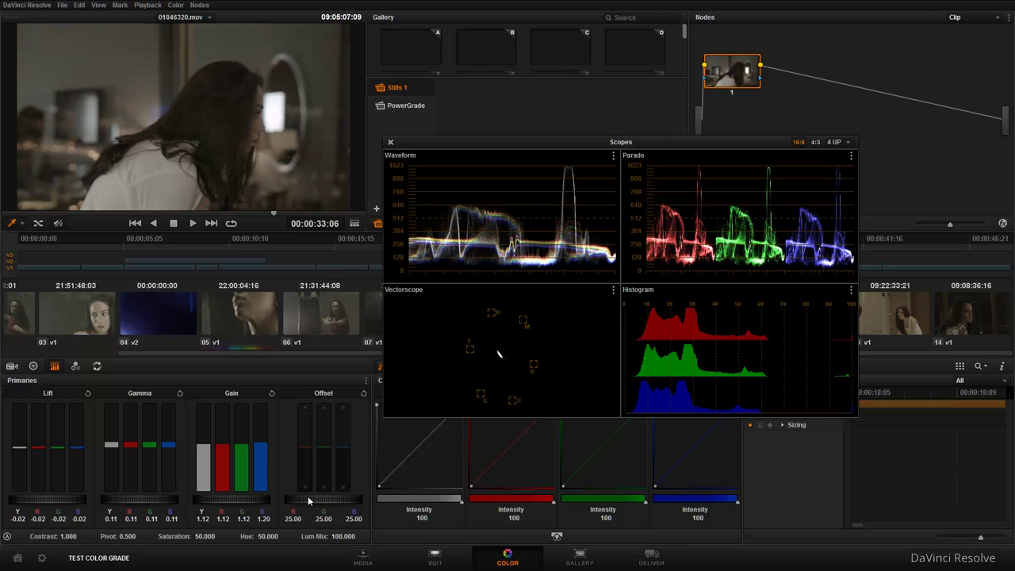
drag(69, 505, 66, 504)
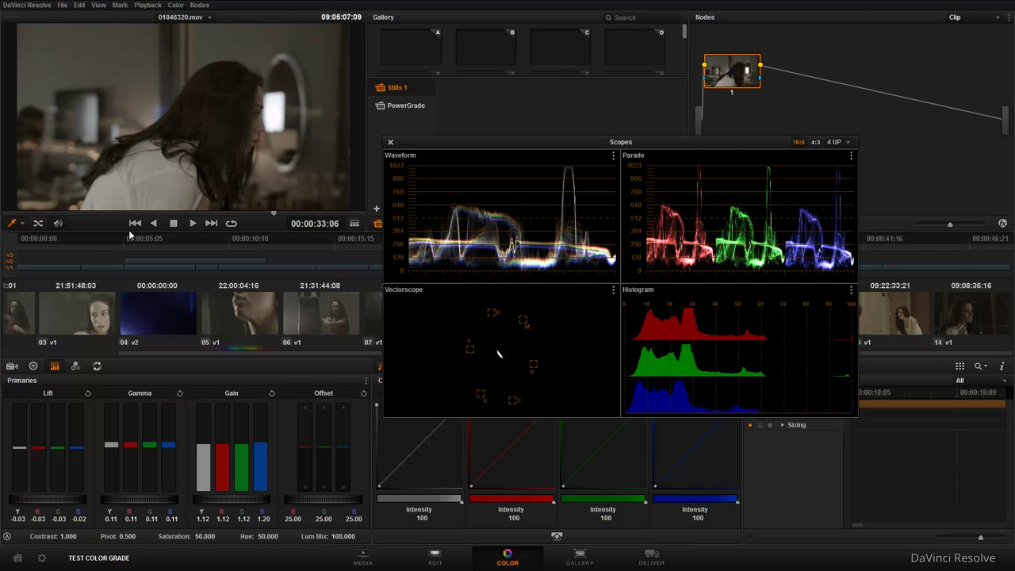
click(231, 223)
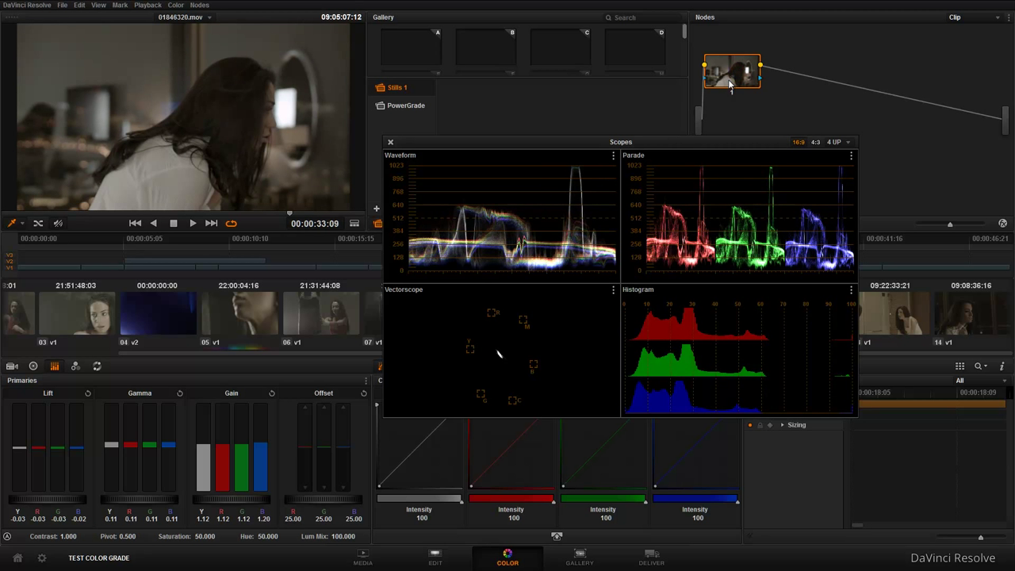
key(ctrl+d)
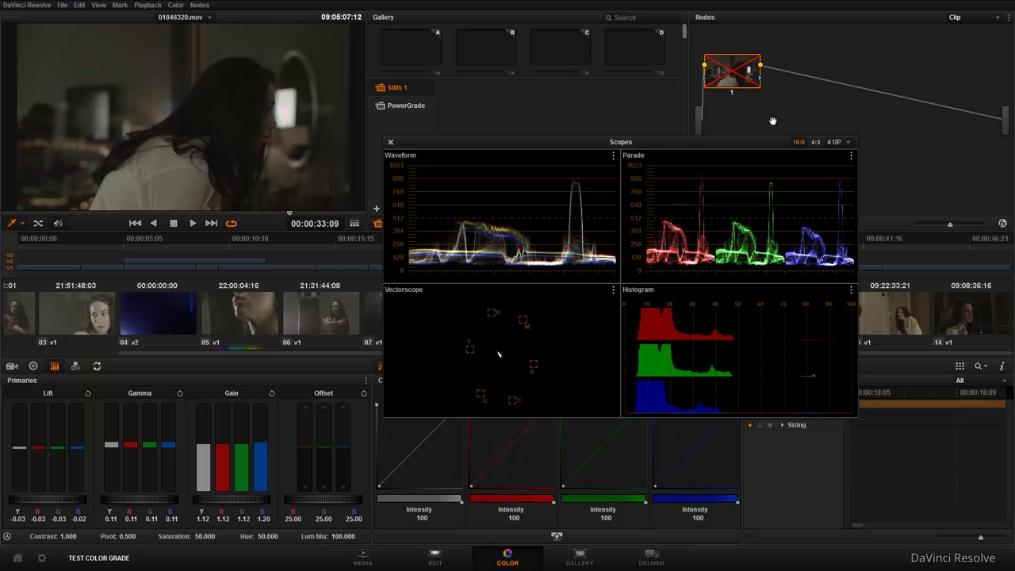
key(ctrl+d)
key(ctrl+d)
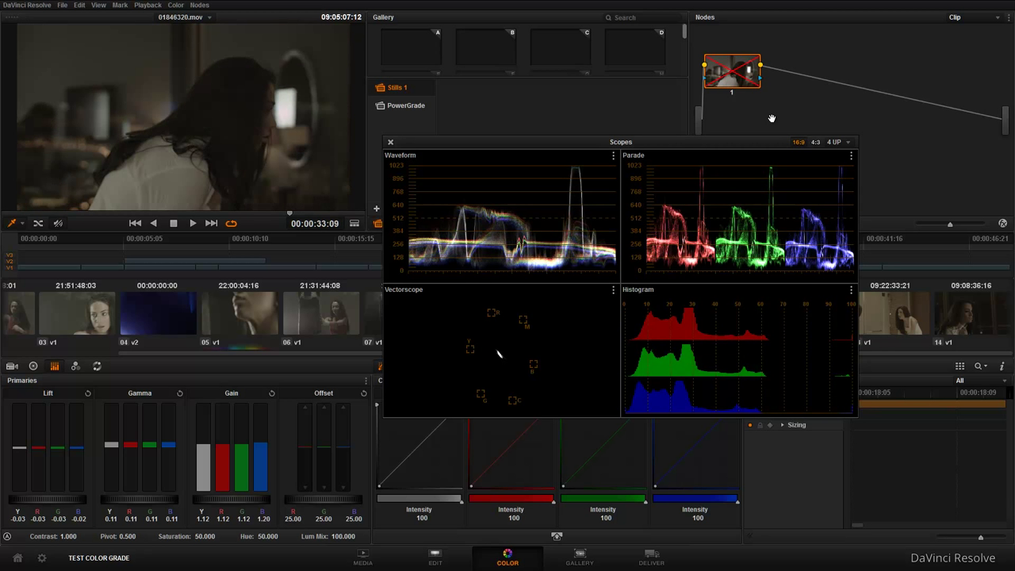
key(ctrl+d)
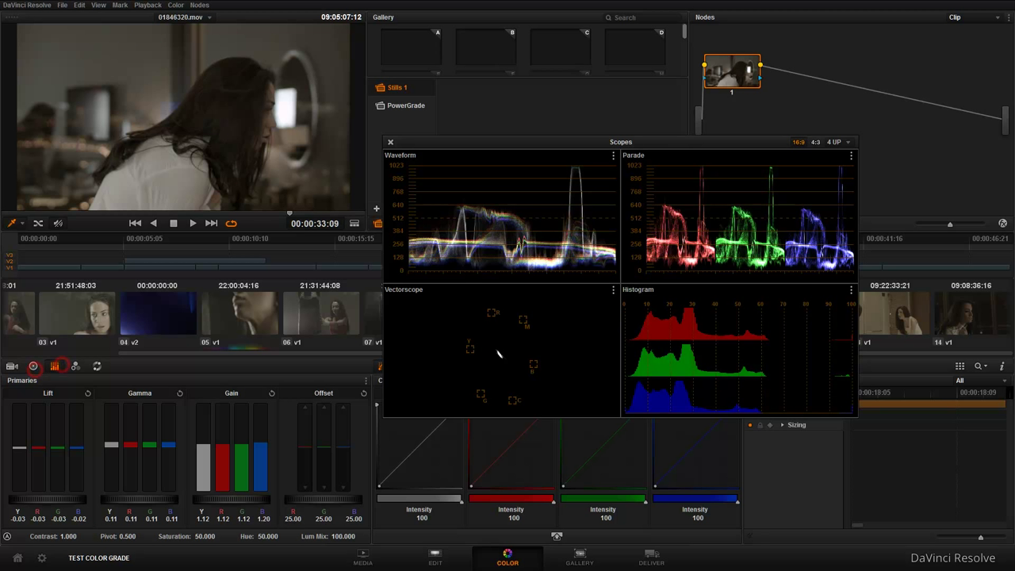
After a look at the Log wheels, raise Gain to 1.15 (blue 1.23) and Offset to 27.80.
click(33, 366)
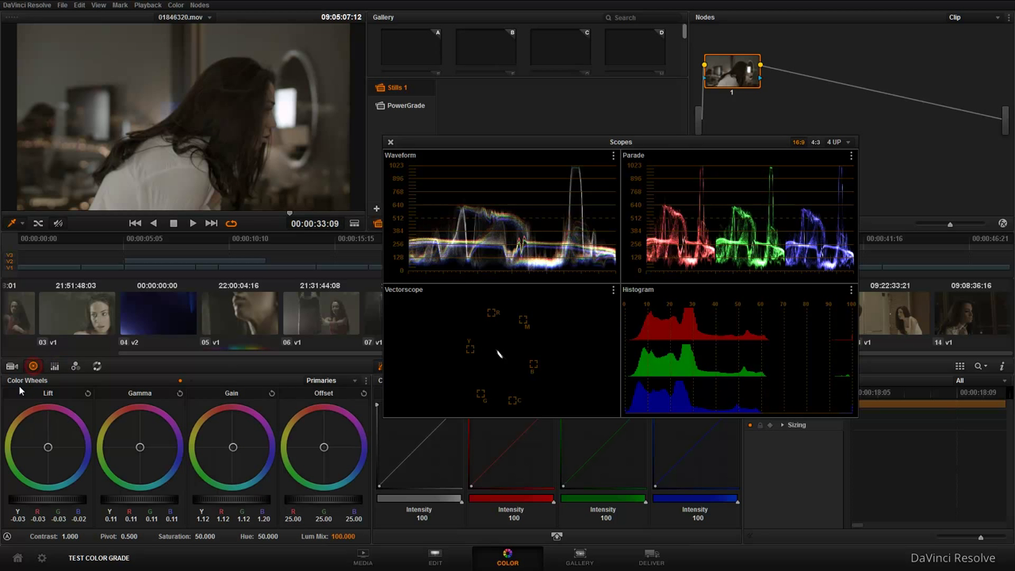
click(191, 382)
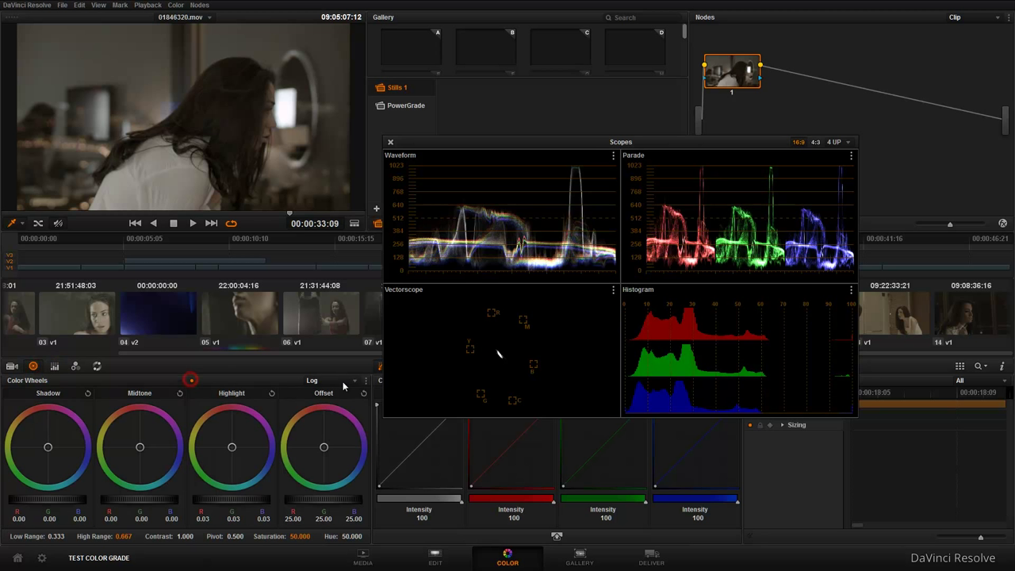
click(57, 367)
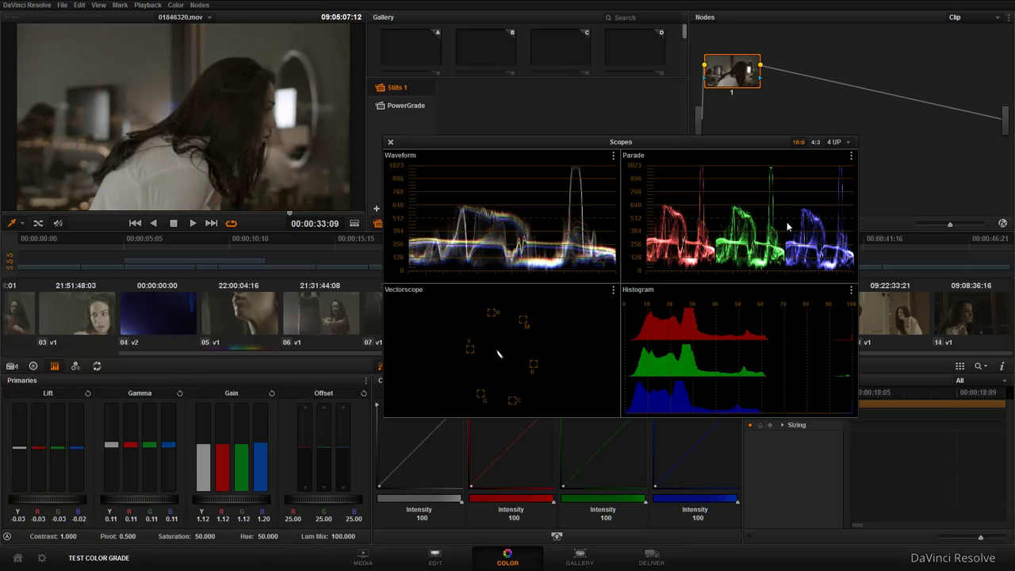
mouse_move(234, 505)
mouse_down()
mouse_move(248, 504)
mouse_move(231, 505)
mouse_up()
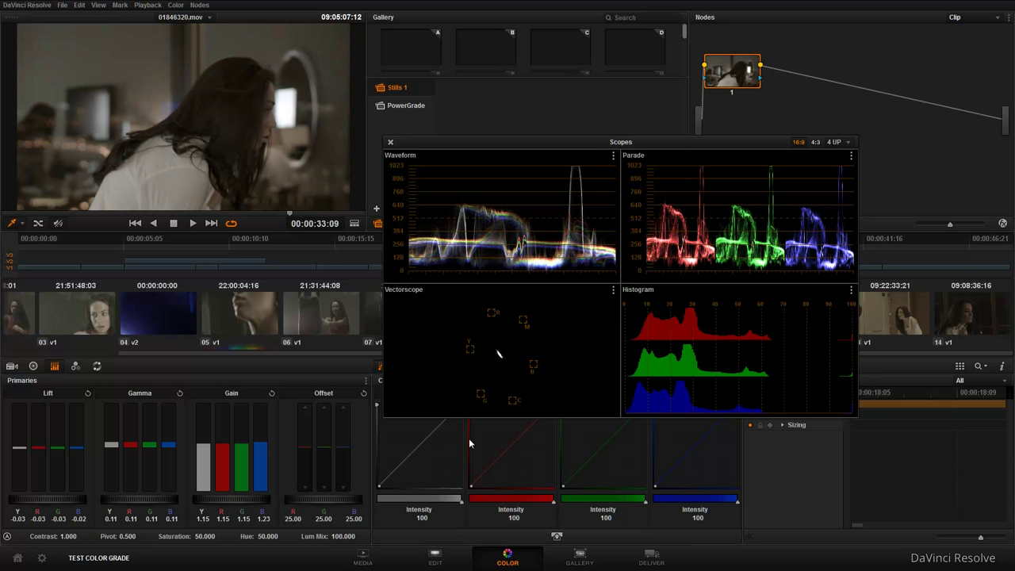
drag(322, 502, 351, 506)
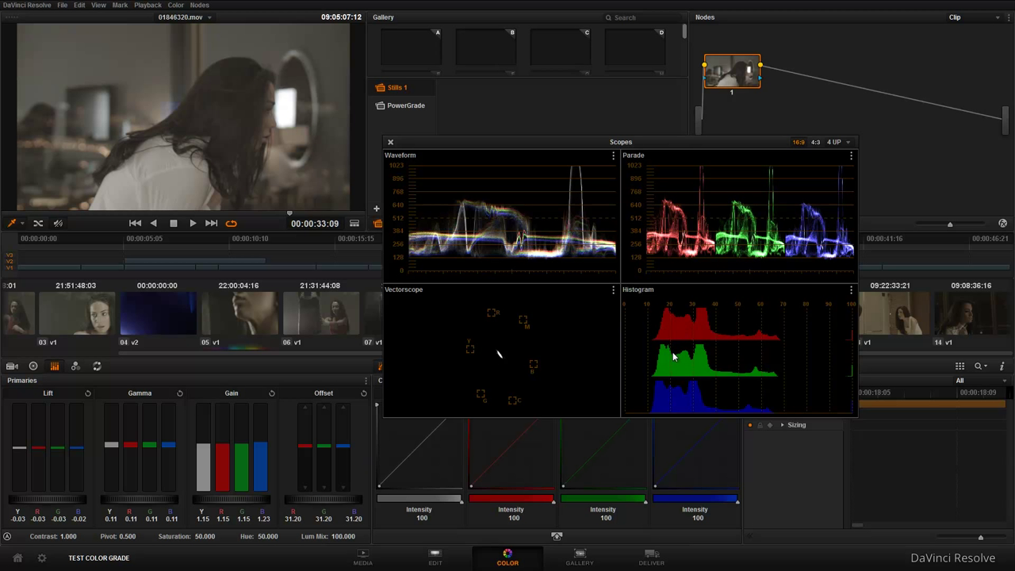
drag(323, 505, 353, 481)
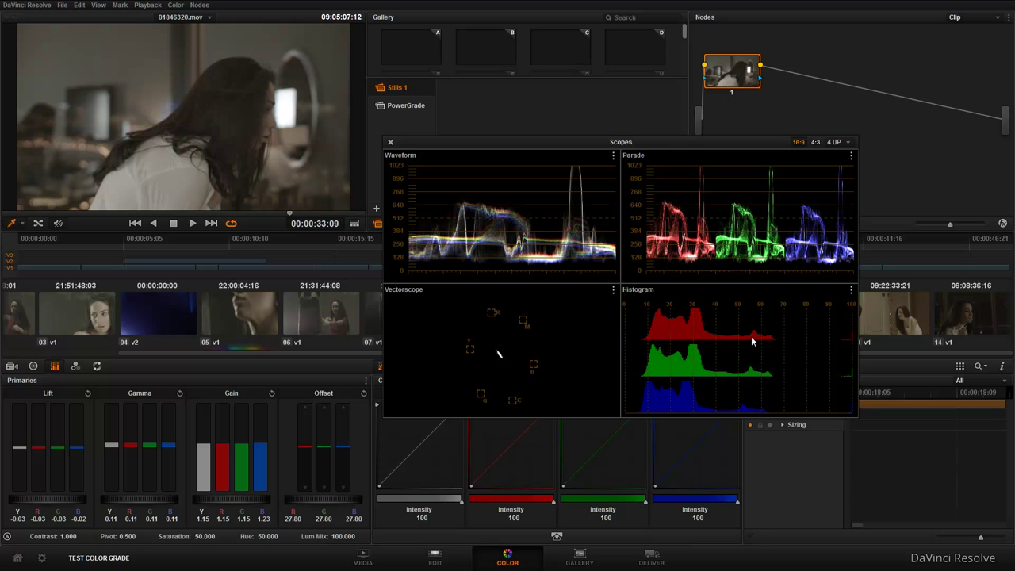
click(33, 366)
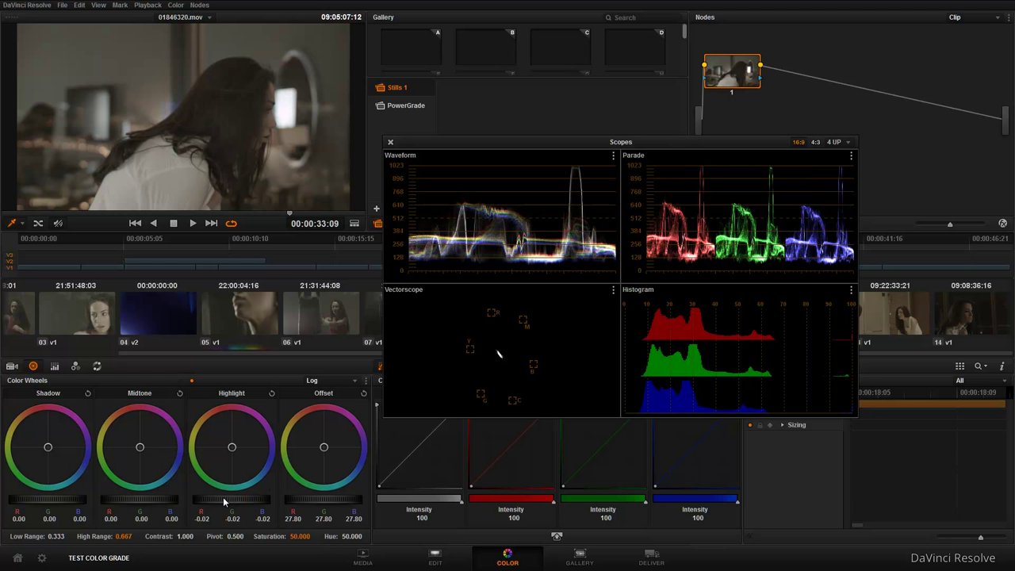
Pull Log Highlight to -0.28 and Shadow to -0.09, set Offset 29.35, then switch back to Primaries wheels.
drag(210, 502, 113, 502)
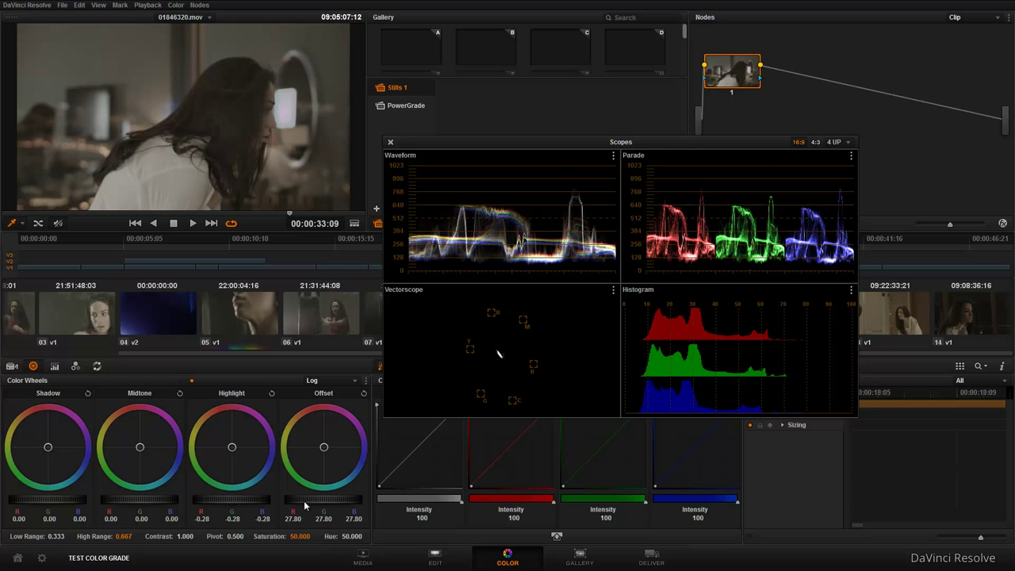
drag(313, 504, 326, 504)
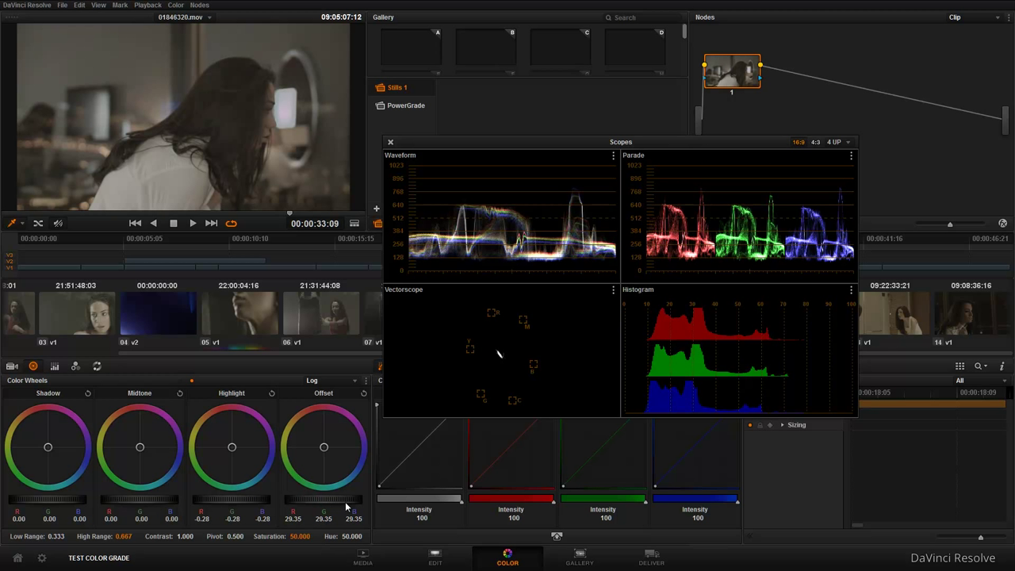
drag(67, 503, 18, 506)
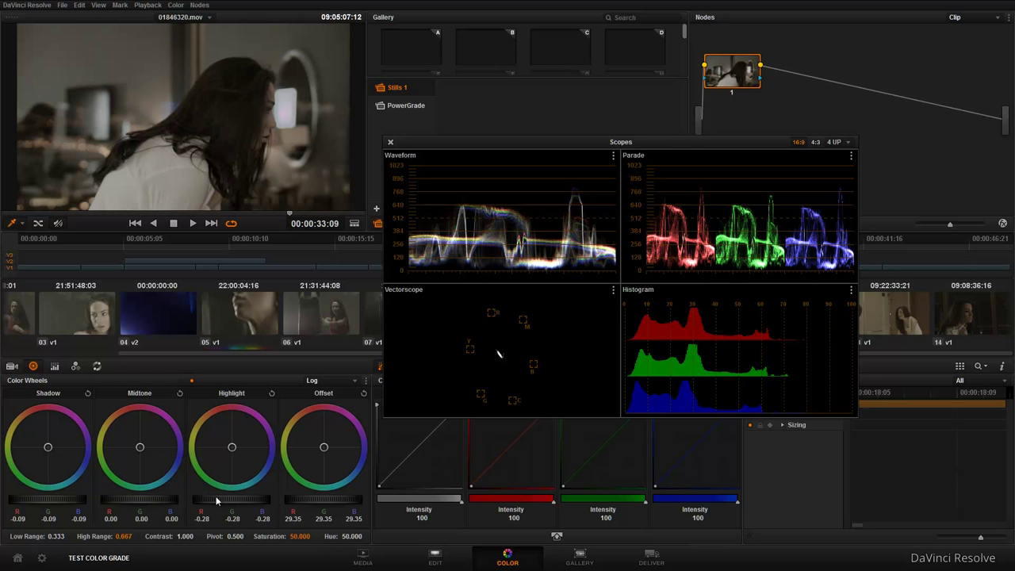
click(305, 380)
click(325, 391)
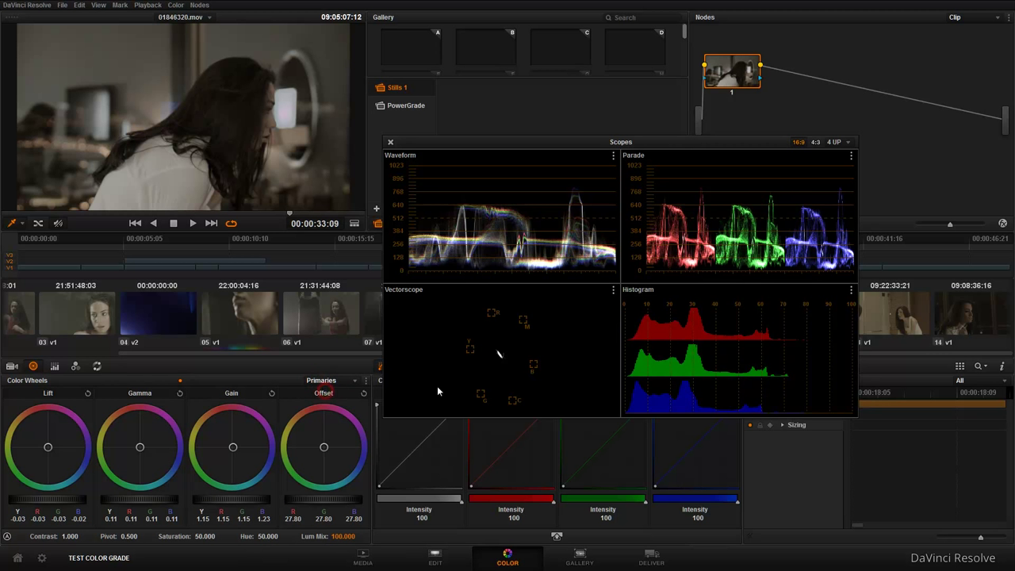
Raise Gain to 1.48 (blue 1.56) and play the clip to review the brighter grade.
mouse_move(230, 506)
mouse_down()
mouse_move(388, 496)
mouse_move(151, 505)
mouse_up()
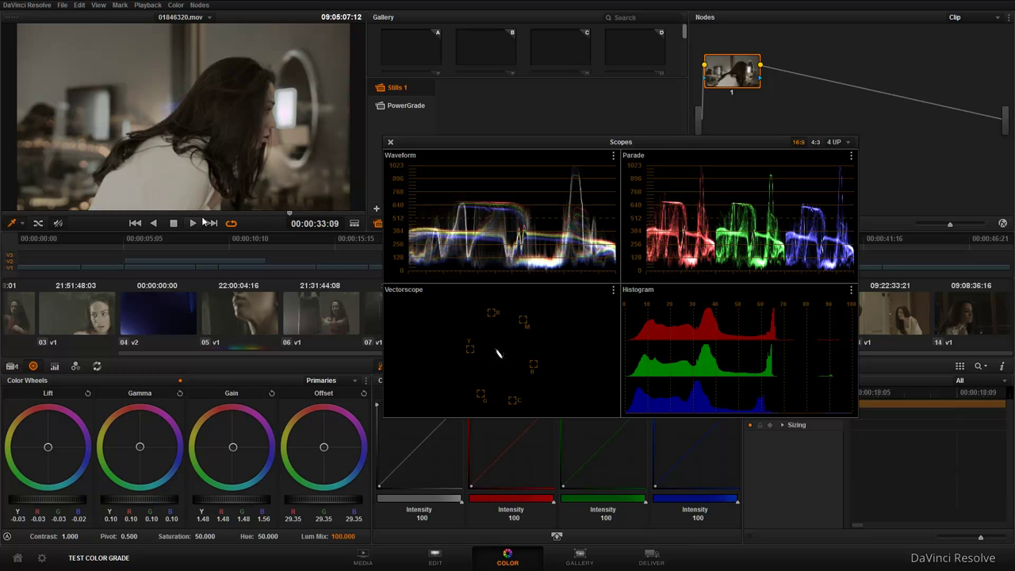
click(191, 225)
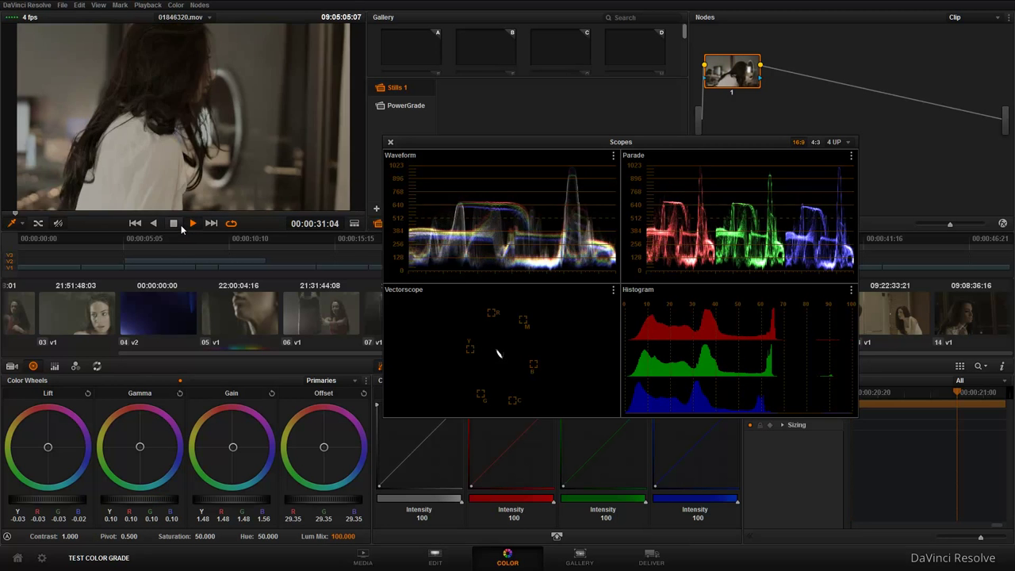
click(174, 223)
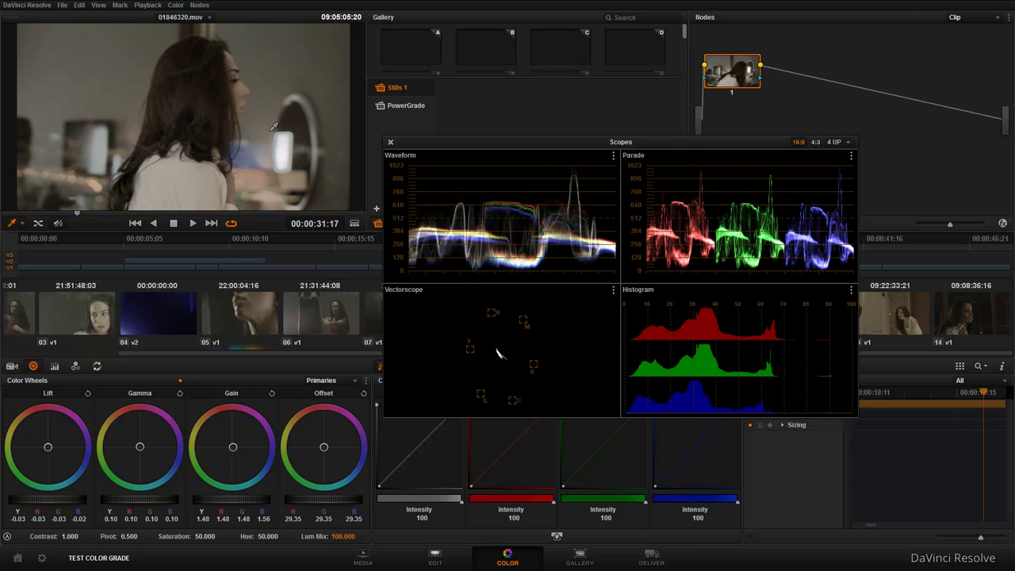
Toggle node 1's grade off and on with Ctrl+D to compare graded and ungraded.
click(749, 71)
key(ctrl+d)
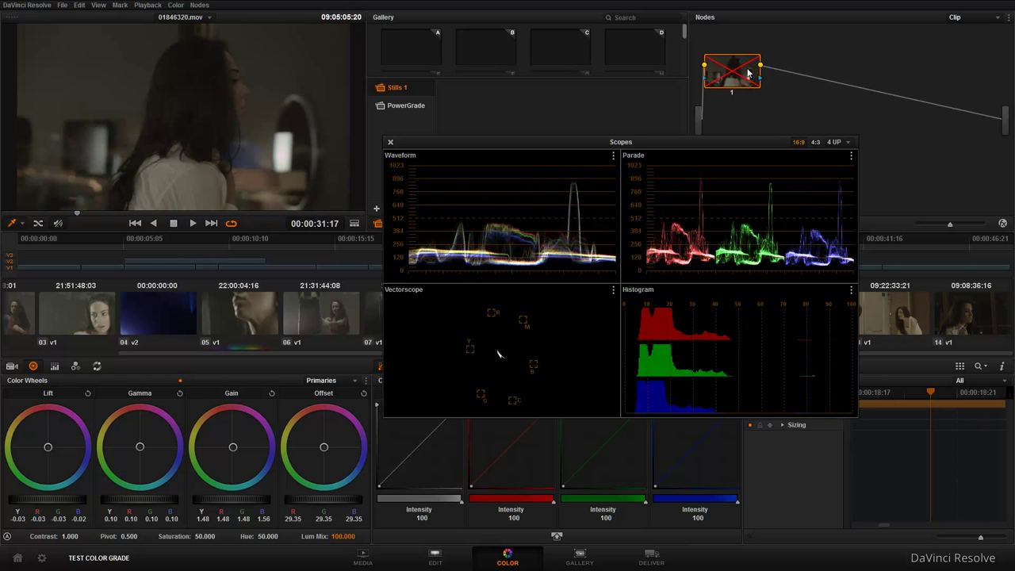
key(ctrl+d)
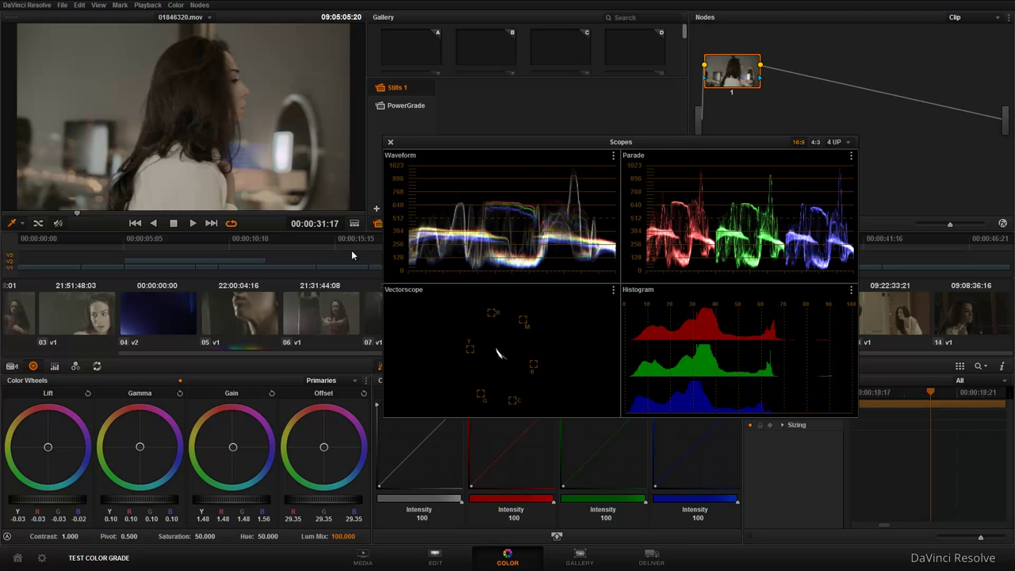
key(ctrl+d)
key(ctrl+d)
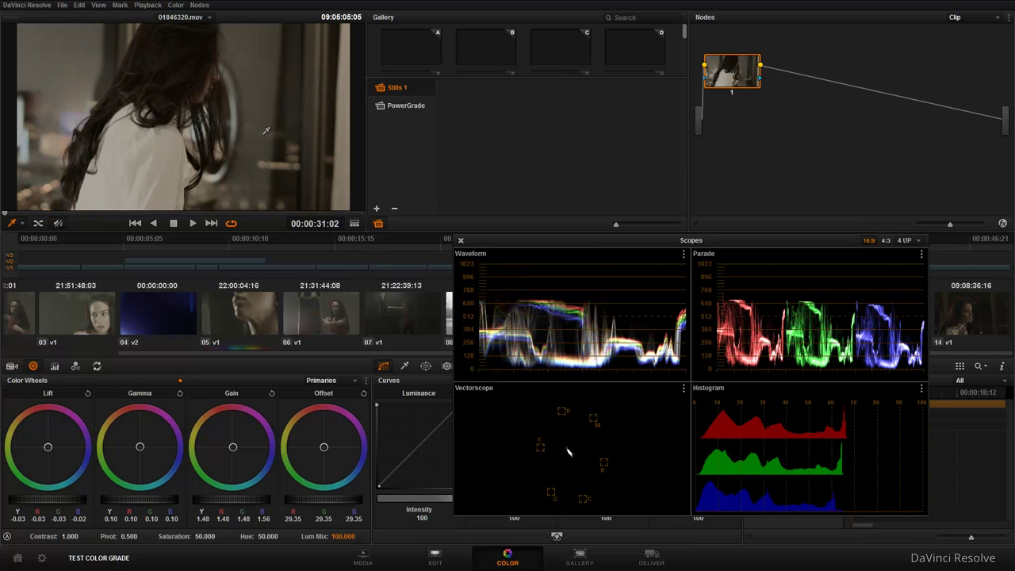
drag(590, 247, 604, 184)
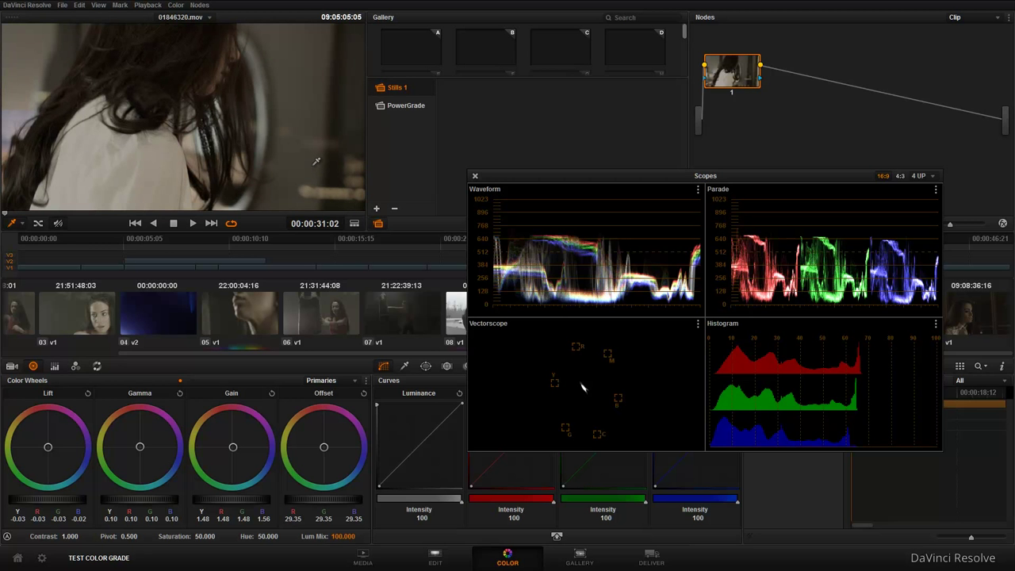
key(shift+f)
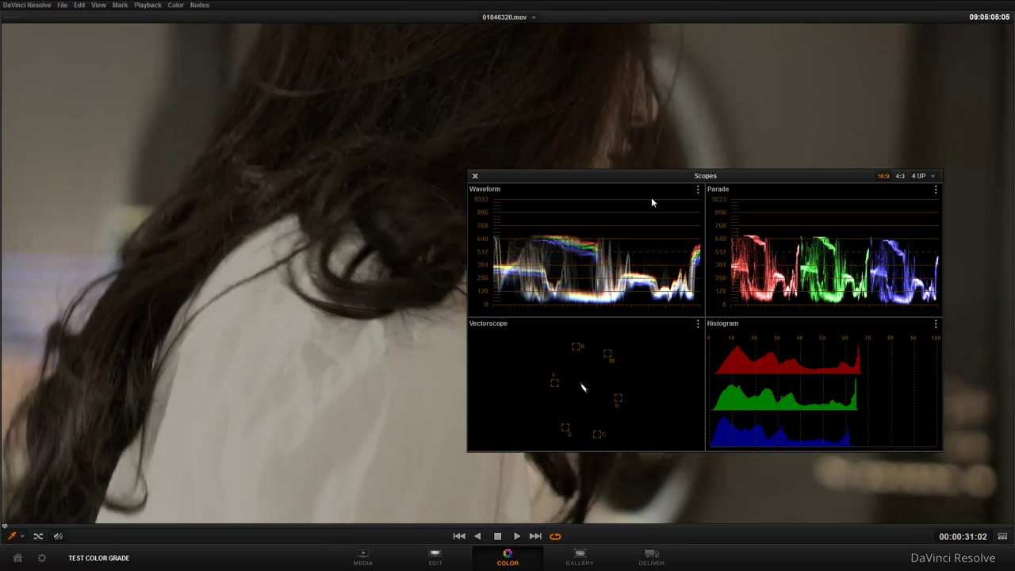
mouse_move(654, 183)
mouse_down()
mouse_move(518, 338)
mouse_move(551, 287)
mouse_up()
scroll(710, 197, down, 4)
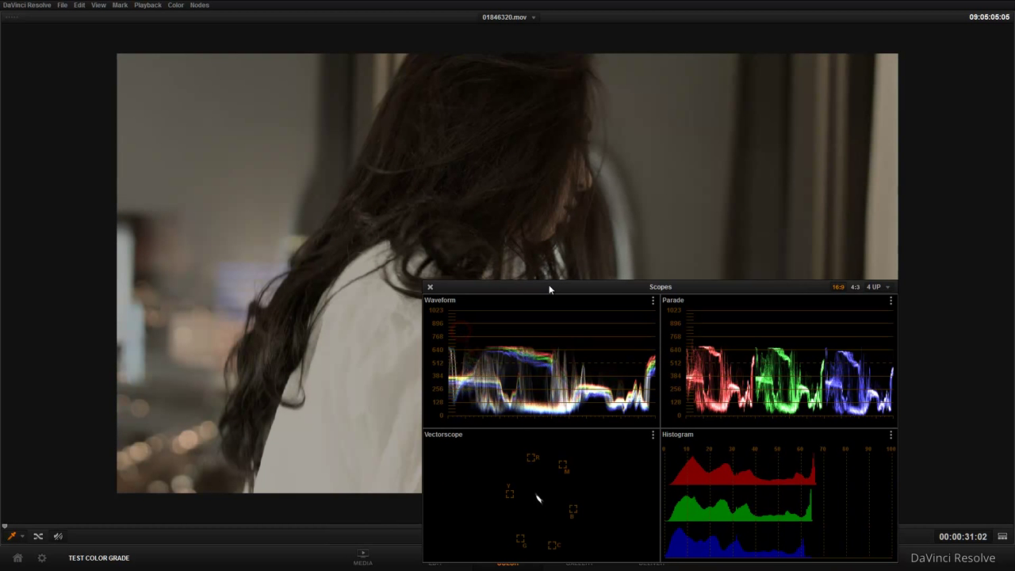
key(shift+f)
Set clip 12's Spatial NR luma and chroma thresholds to 2.2 in Motion Effects.
click(75, 366)
click(97, 366)
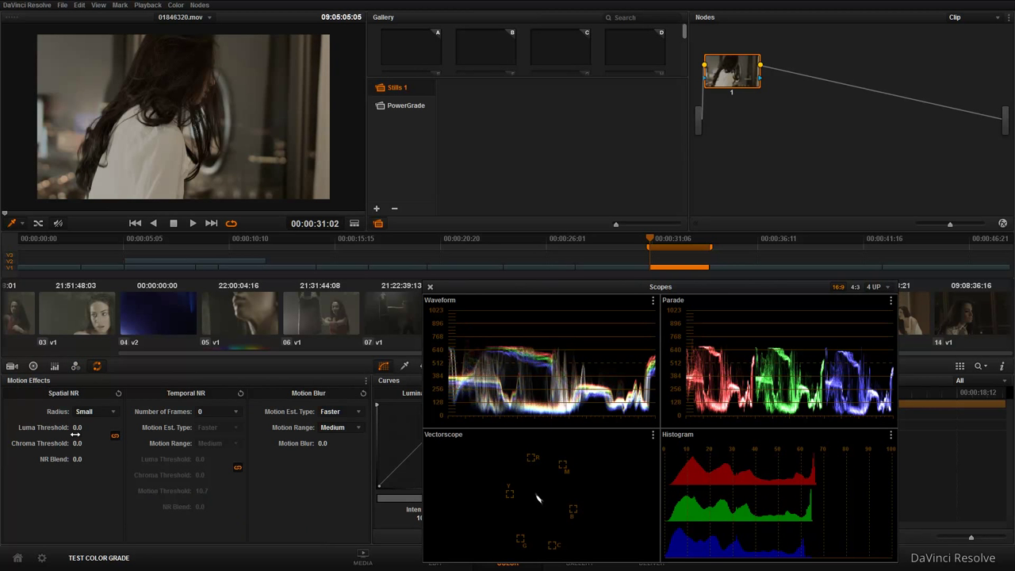
drag(78, 428, 79, 429)
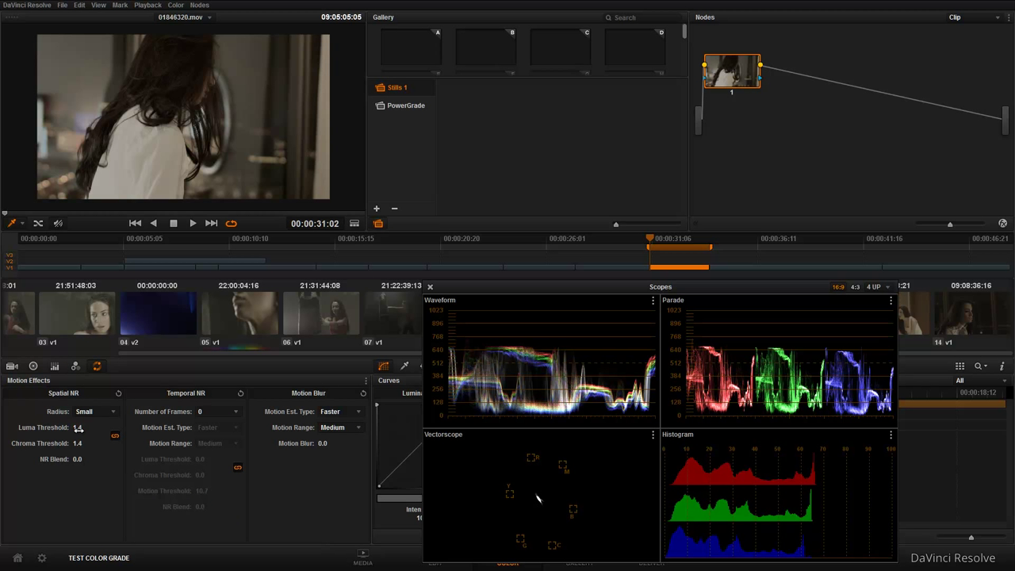
drag(77, 428, 72, 427)
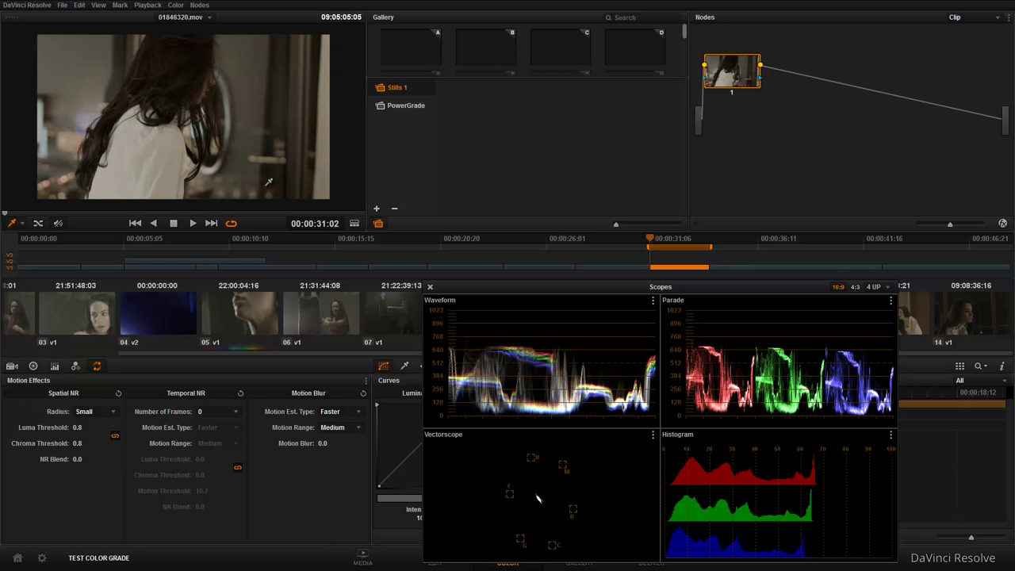
key(alt+f)
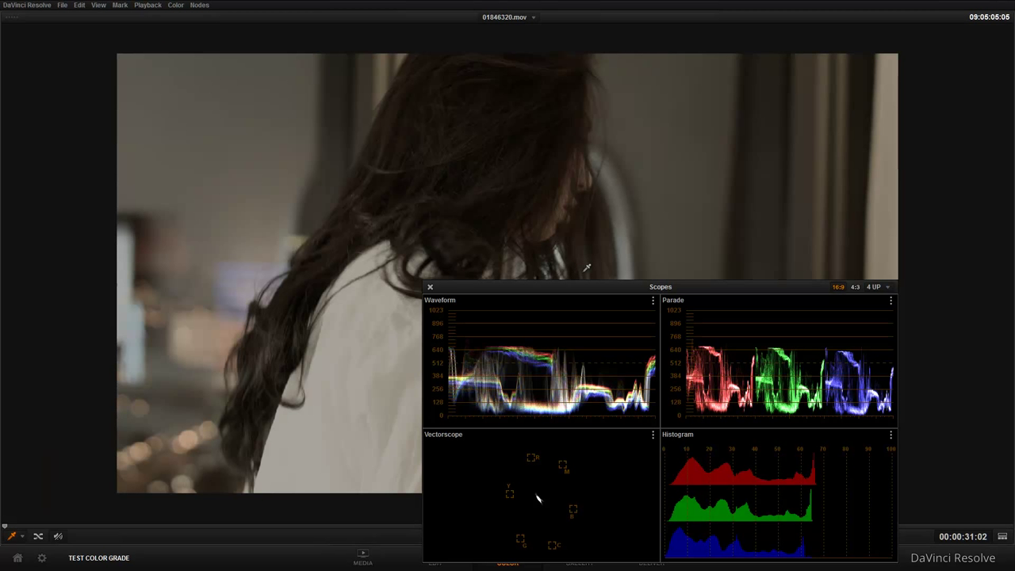
key(alt+f)
drag(77, 428, 56, 428)
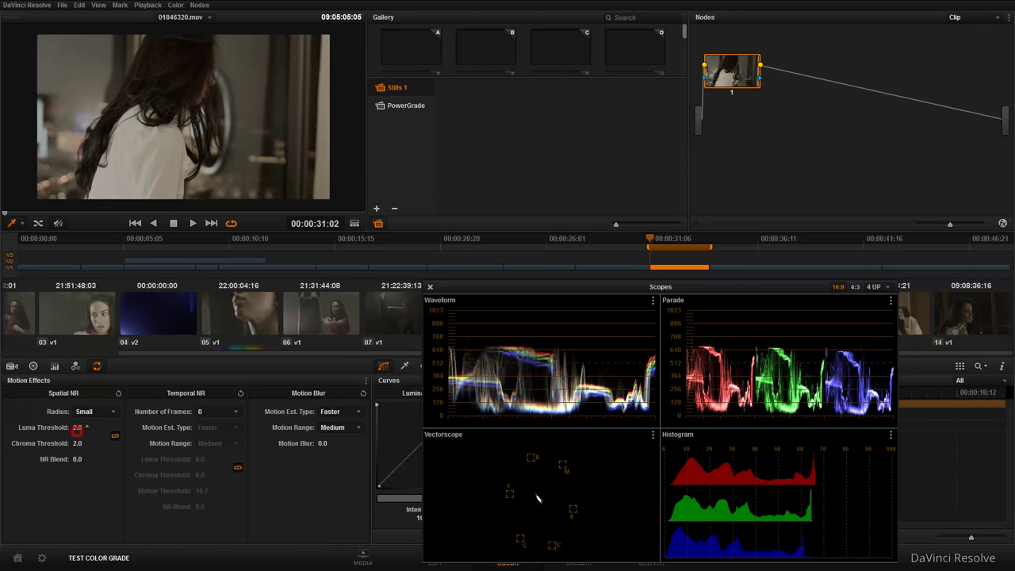
Play the denoised clip in the enlarged viewer, then return to the normal Color page layout.
key(alt+f)
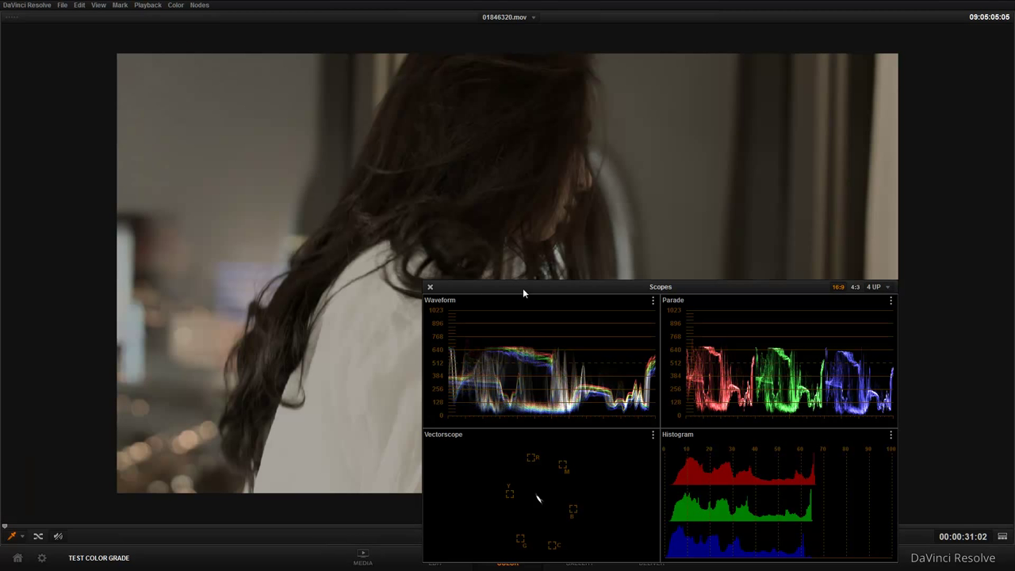
click(429, 286)
key(space)
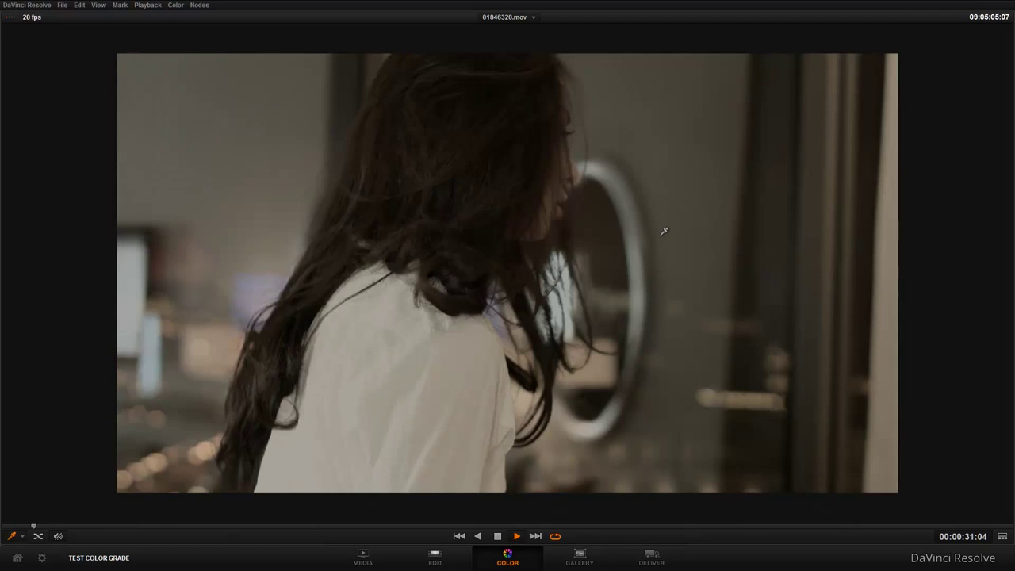
key(space)
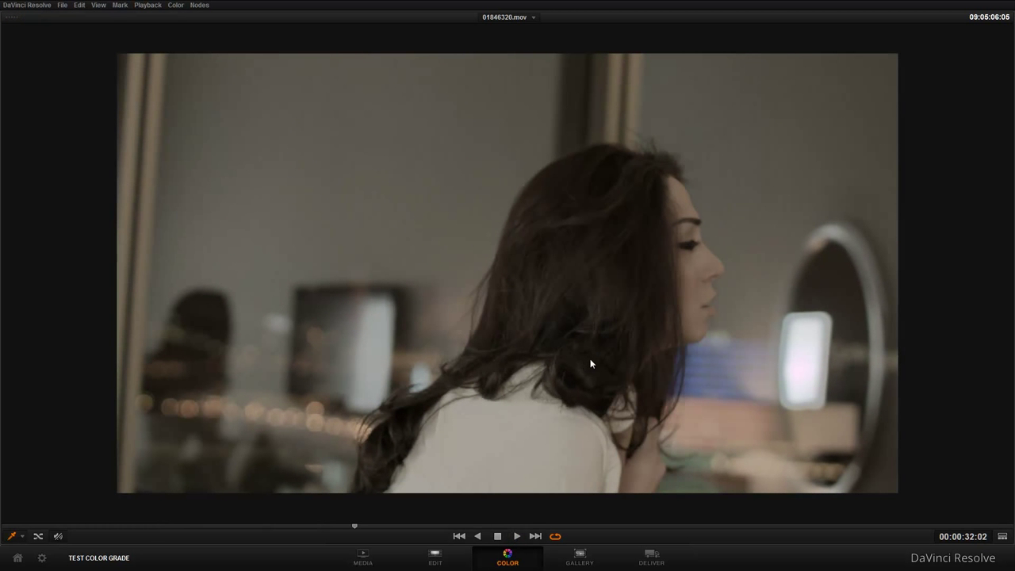
key(alt+f)
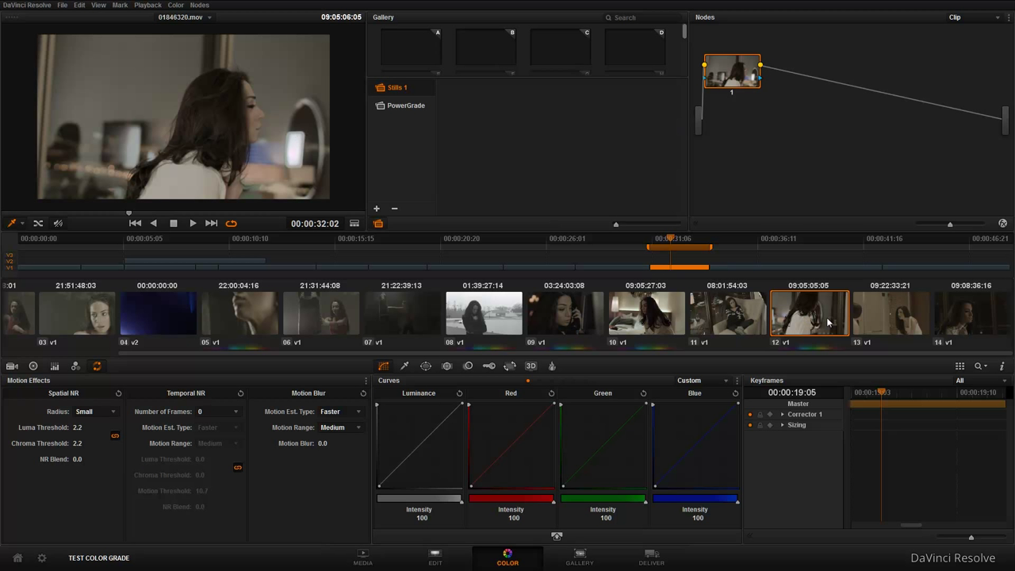
Select clip 14 and show the video scopes, moving the scopes window higher.
click(958, 321)
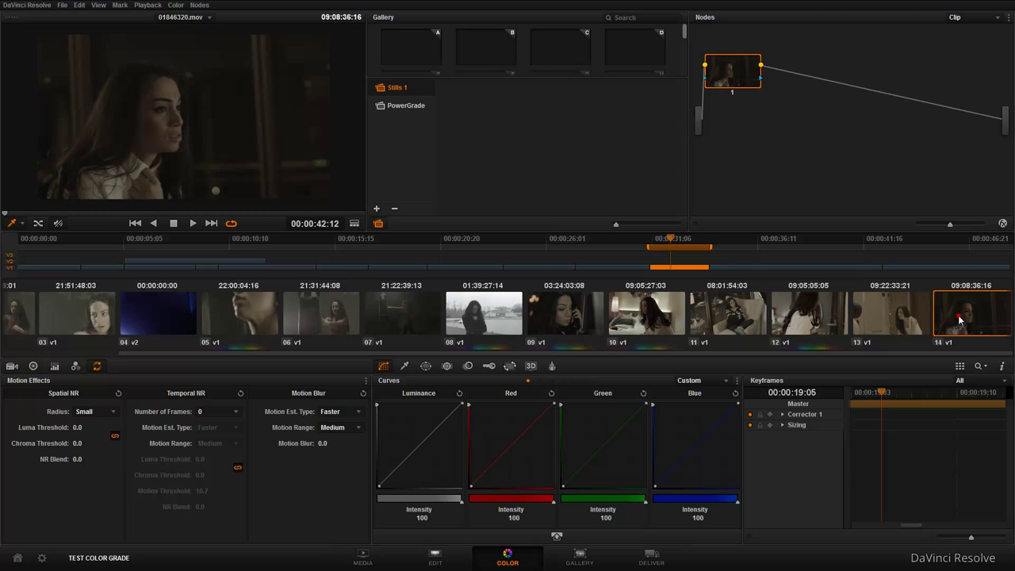
right_click(256, 144)
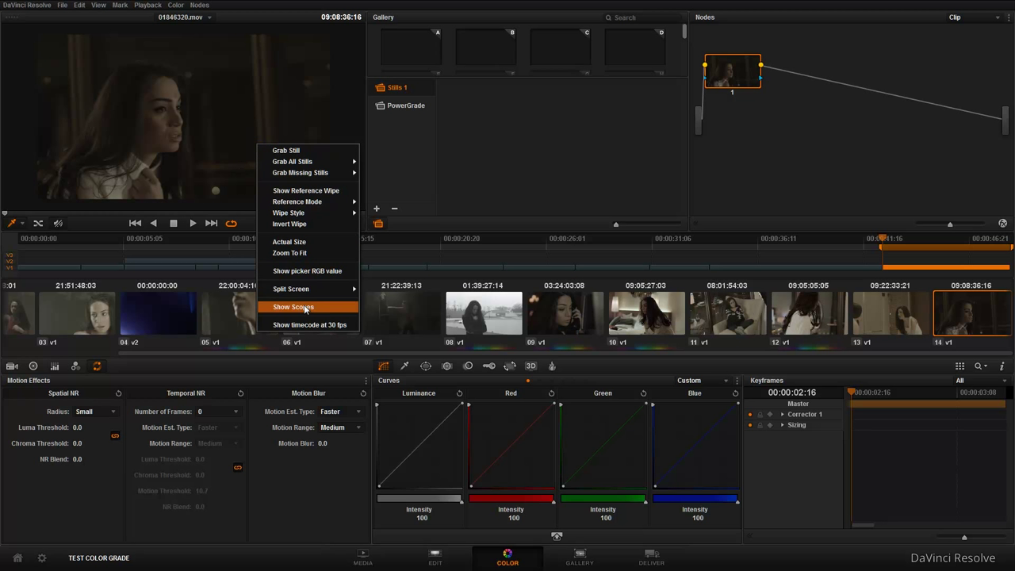
click(305, 309)
drag(652, 289, 637, 120)
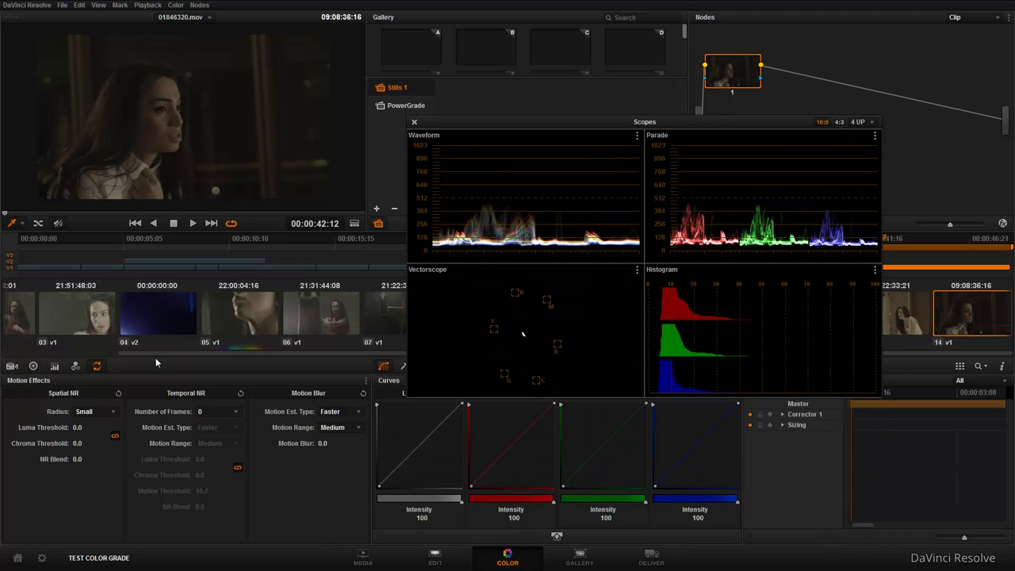
In the Primaries bars, raise Gain to 2.18 and lower Lift to -0.02.
click(54, 367)
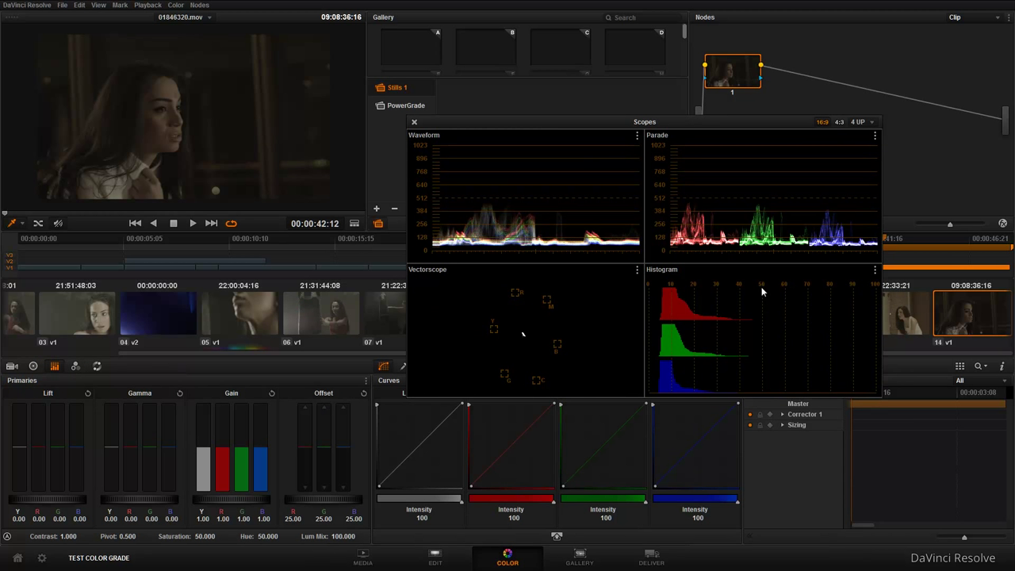
click(33, 366)
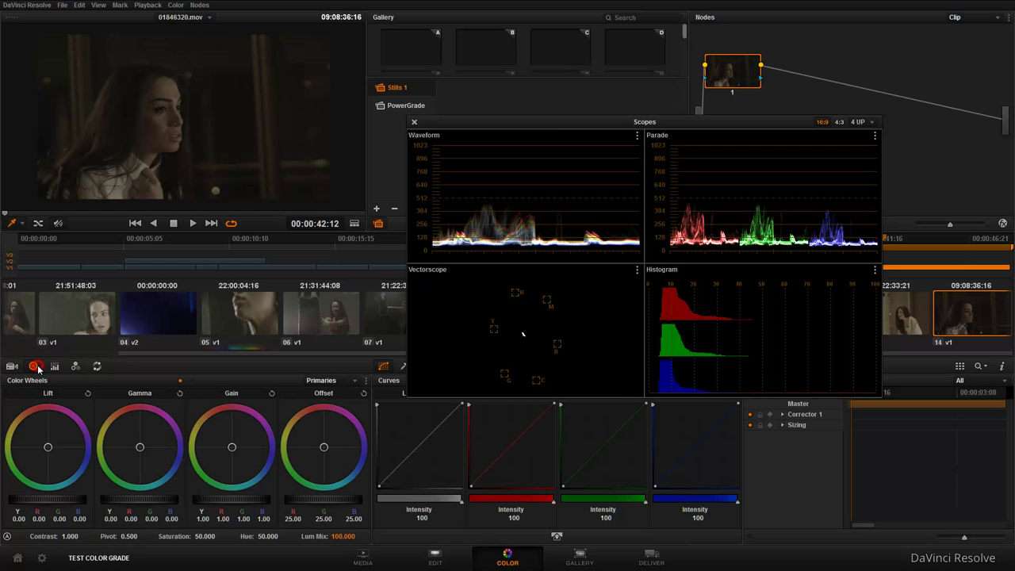
click(55, 368)
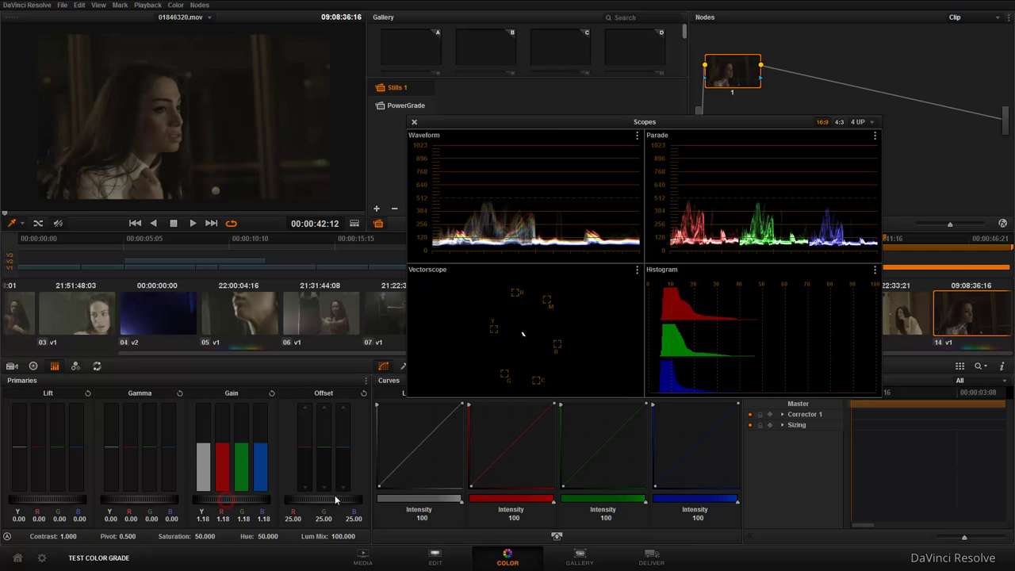
drag(235, 503, 666, 455)
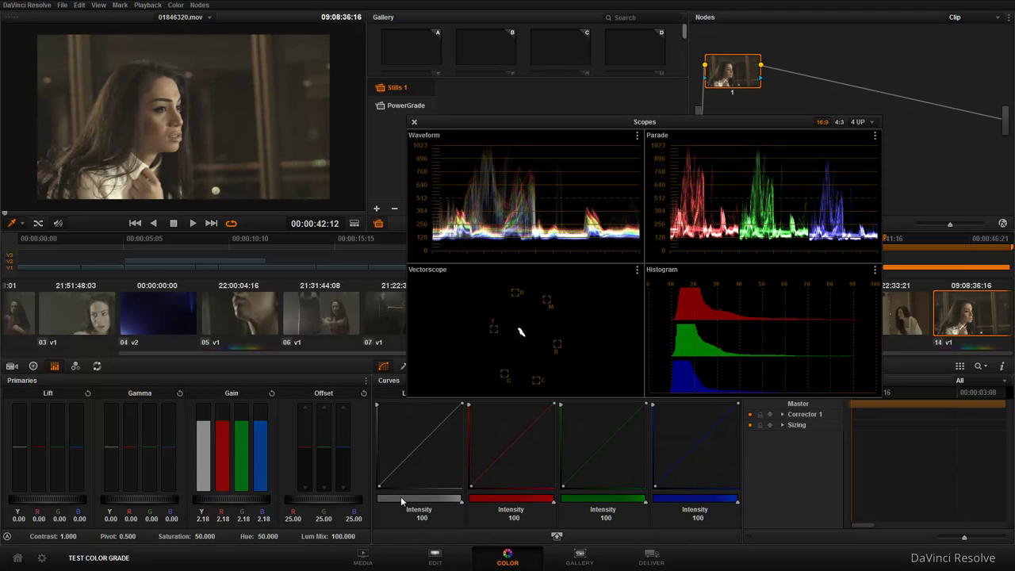
mouse_move(52, 504)
mouse_down()
mouse_move(30, 507)
mouse_move(90, 484)
mouse_up()
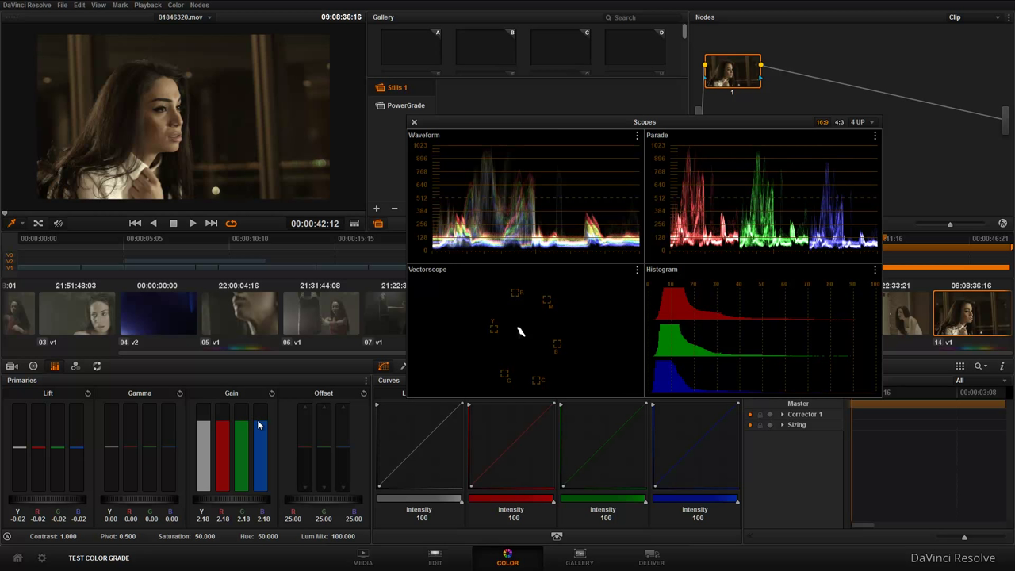
Raise the blue Gain to 2.44 and fine-tune the red, green and blue Lift balance.
drag(260, 424, 262, 385)
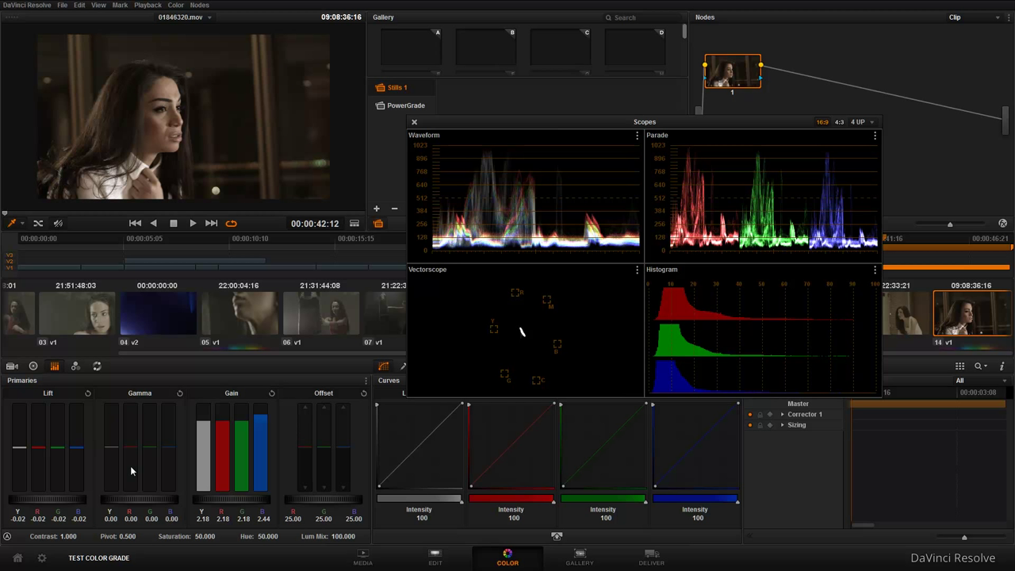
drag(74, 450, 77, 449)
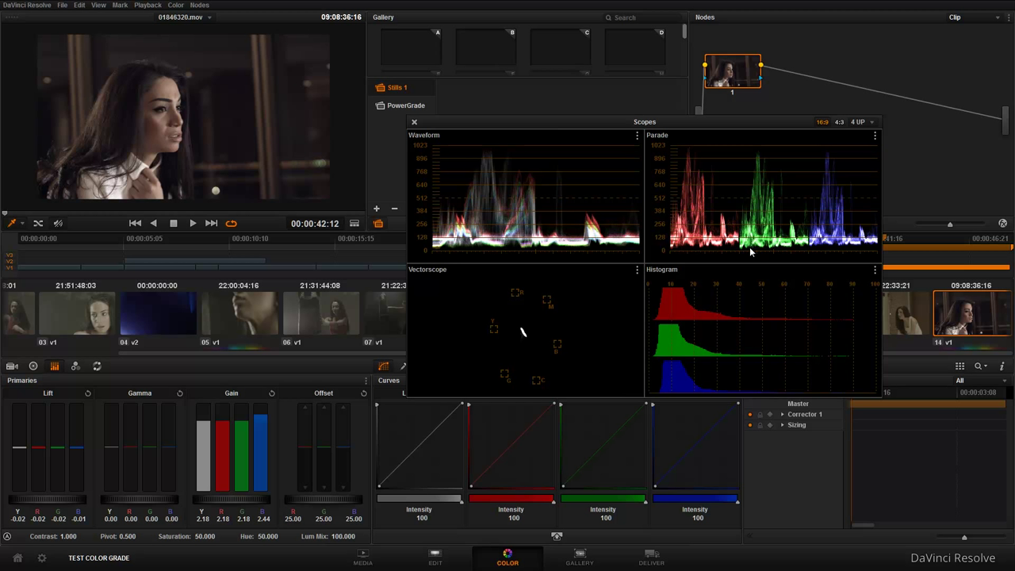
click(56, 450)
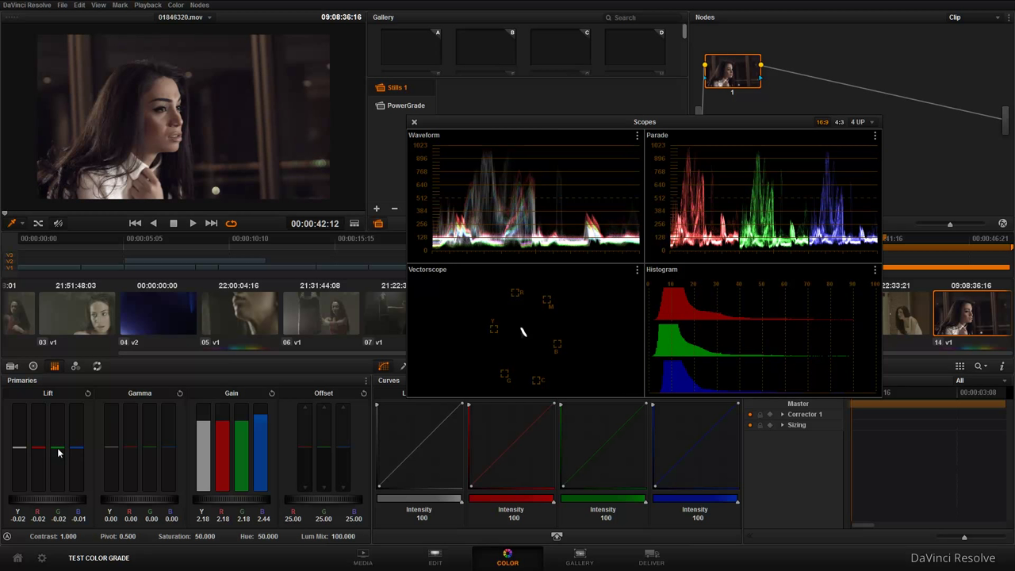
drag(60, 448, 62, 451)
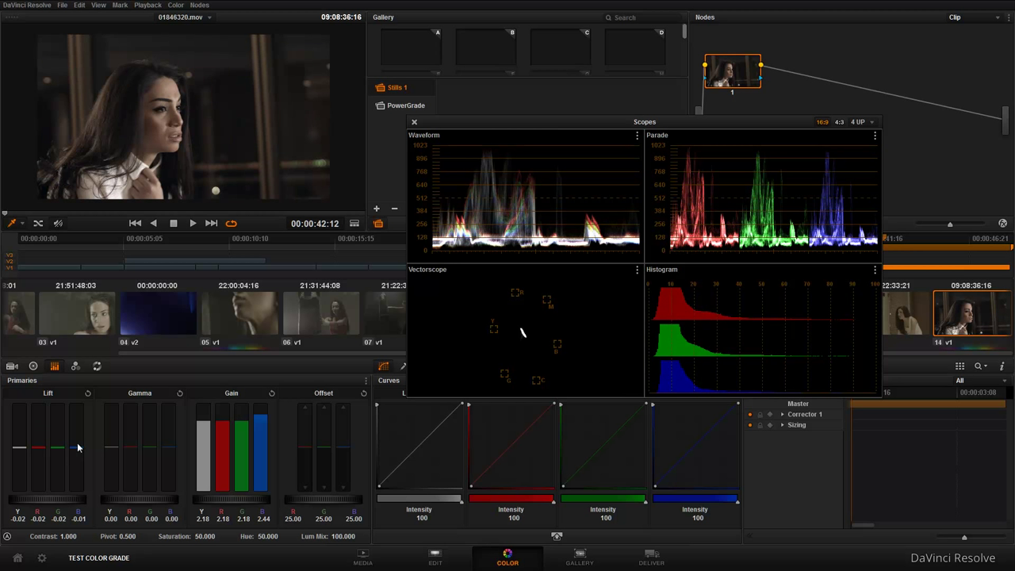
drag(39, 448, 46, 452)
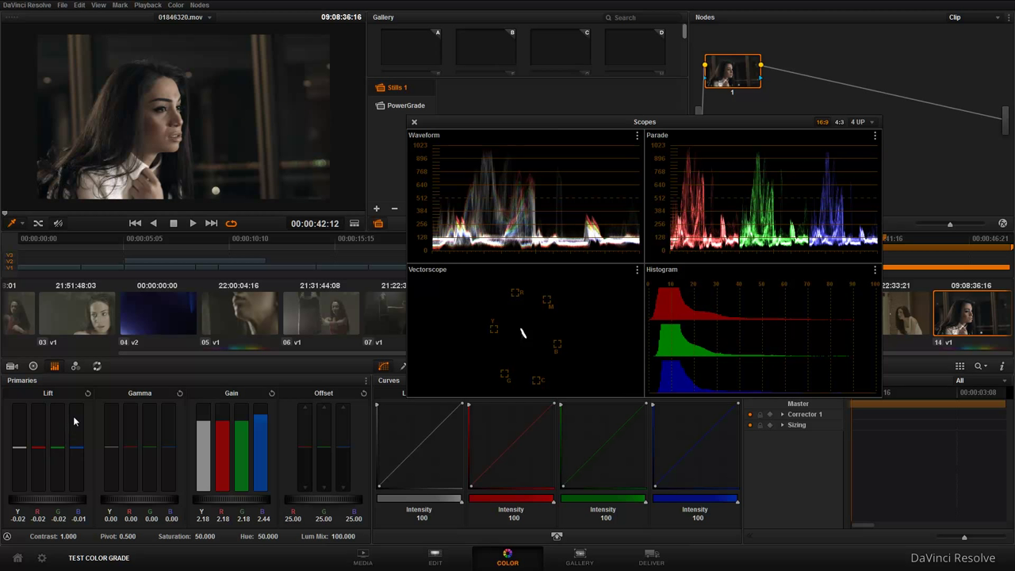
Switch the color wheels to Log mode and nudge the Shadow wheel's colour balance.
click(32, 367)
click(333, 381)
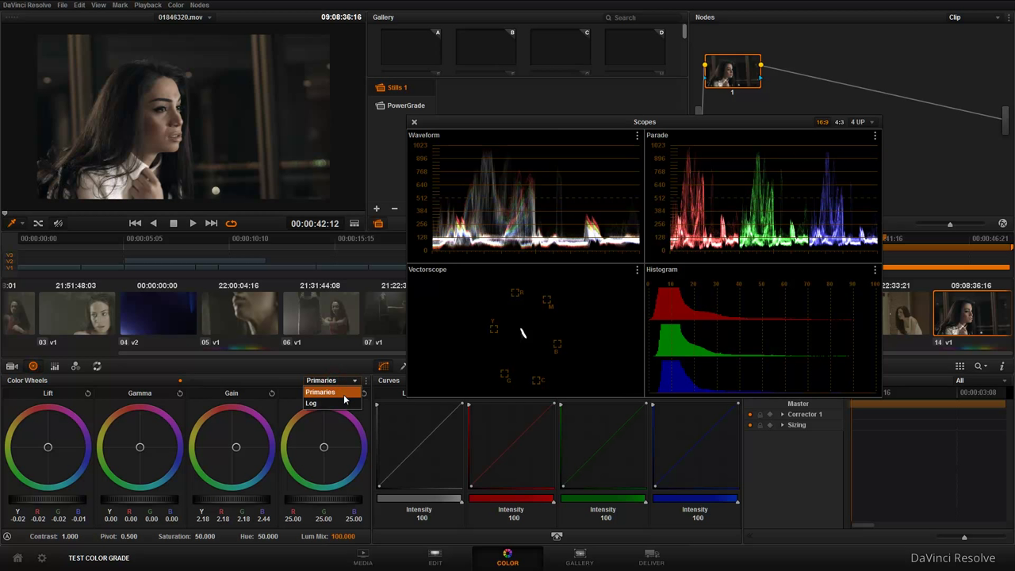
click(339, 404)
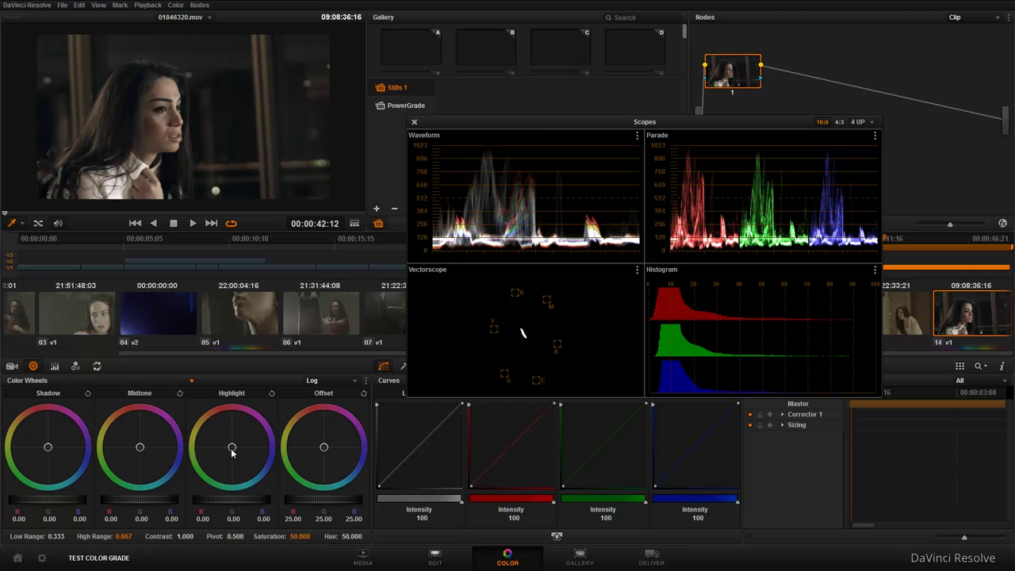
mouse_move(48, 449)
mouse_down()
mouse_move(55, 455)
mouse_move(50, 449)
mouse_up()
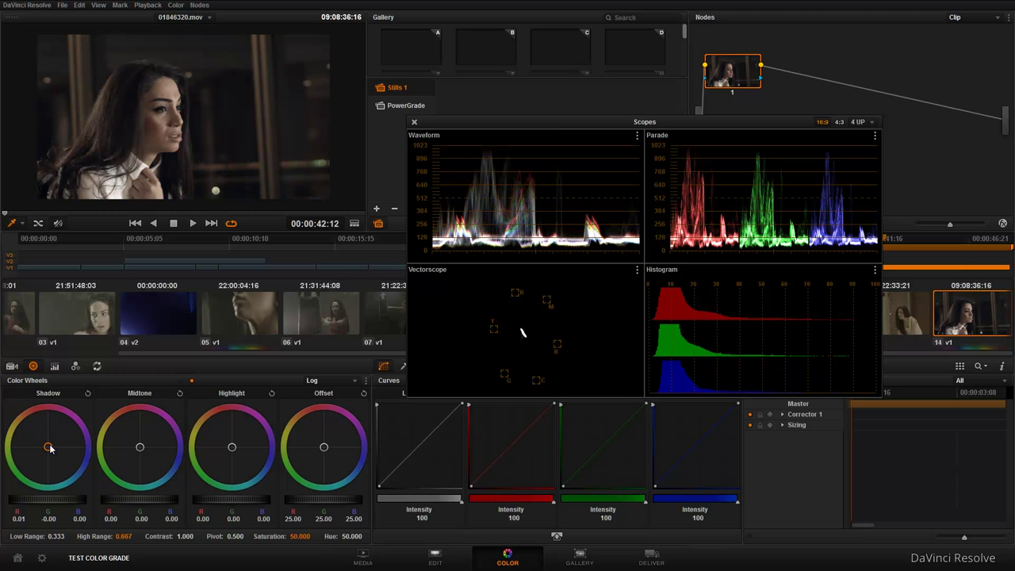
drag(49, 449, 45, 449)
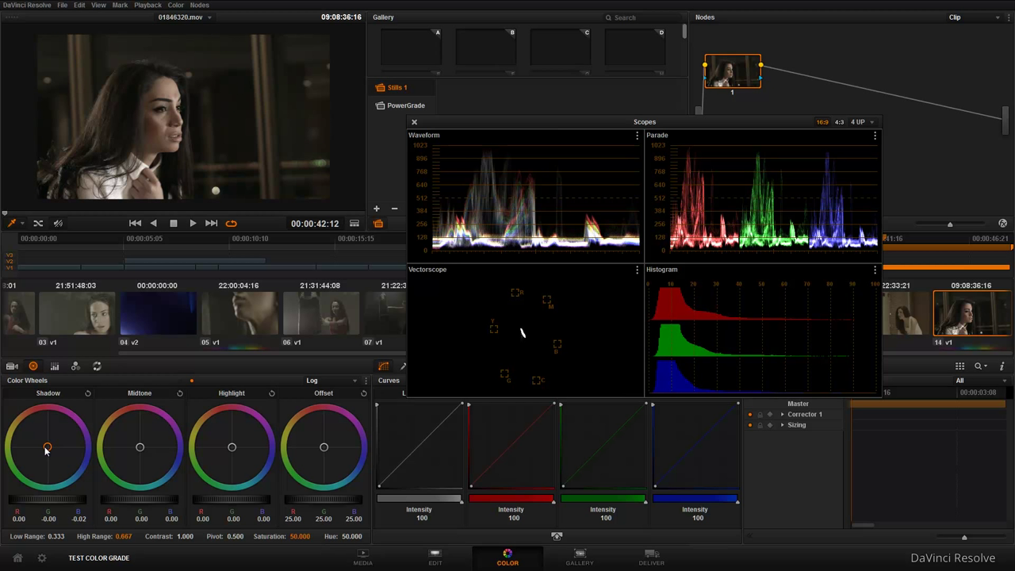
drag(45, 450, 47, 452)
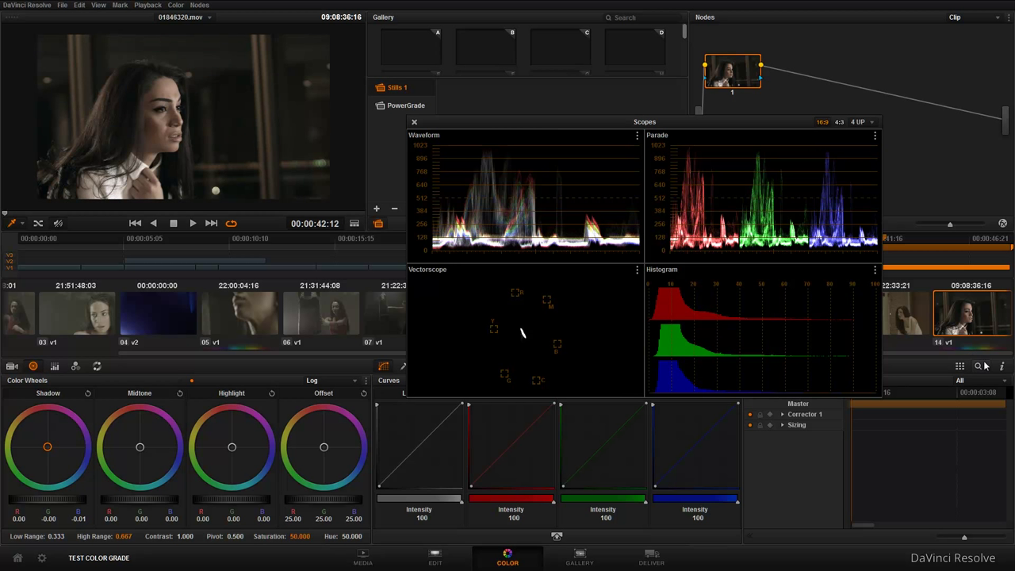
With the wheels confirmed in Log mode, raise the Midtone master wheel to 0.08.
click(336, 379)
click(321, 395)
click(325, 380)
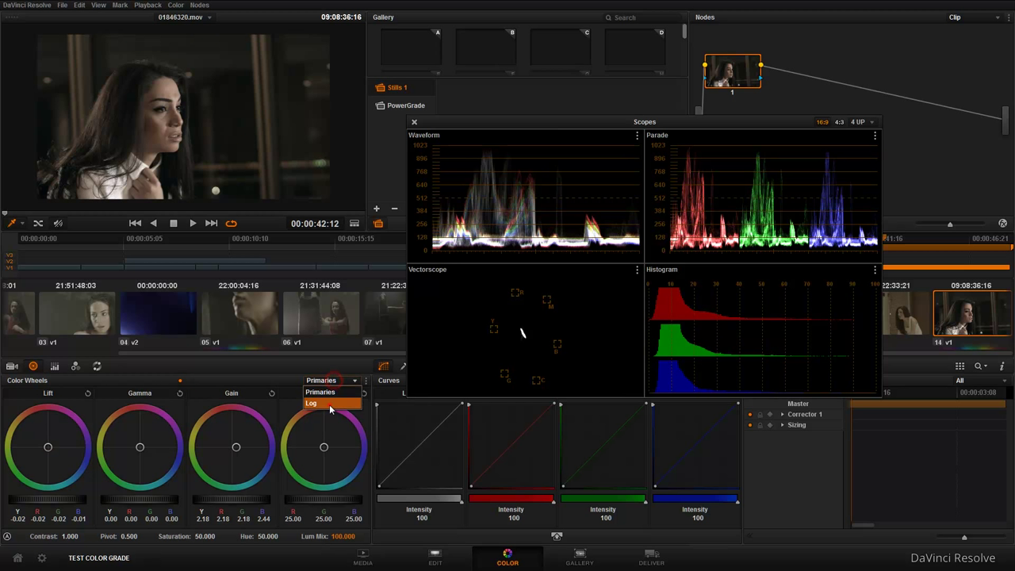
click(329, 404)
drag(143, 499, 184, 501)
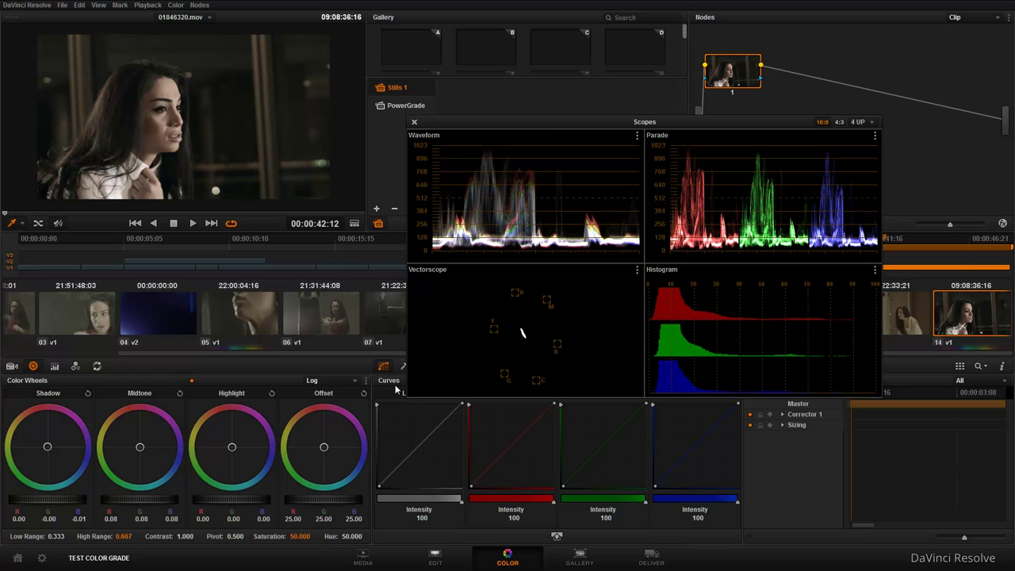
In the Primaries bars, add blue to Gamma (0.02) and Gain (2.45) for clip 14.
click(54, 365)
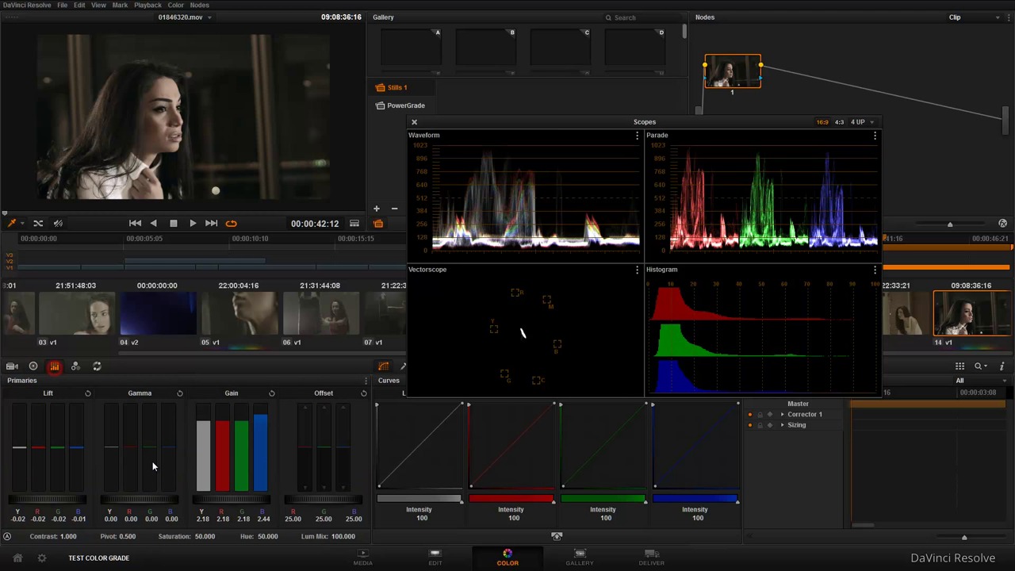
drag(167, 448, 173, 446)
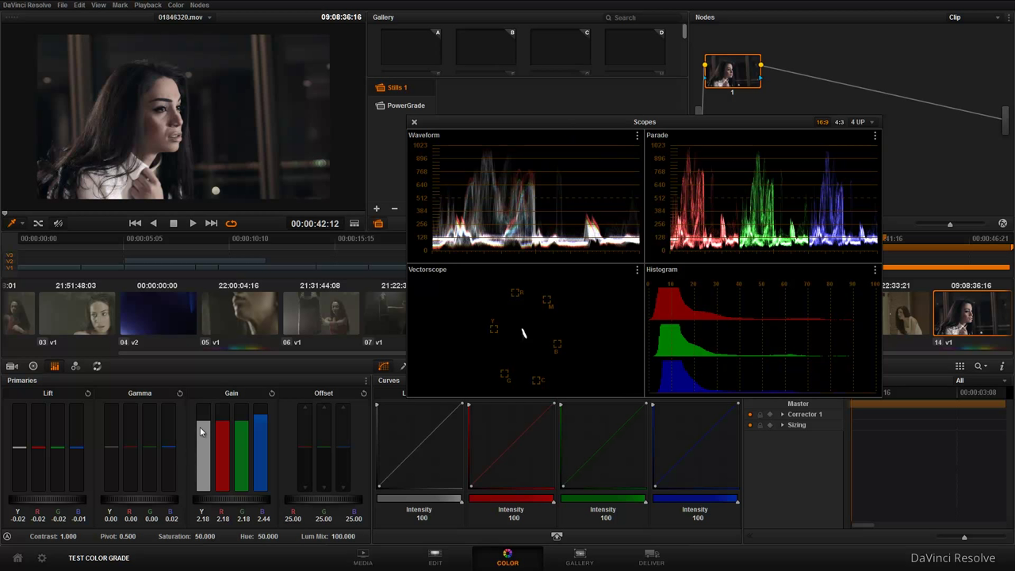
drag(265, 421, 263, 415)
Close the scopes and review clip 14's grade in full-screen playback.
click(415, 122)
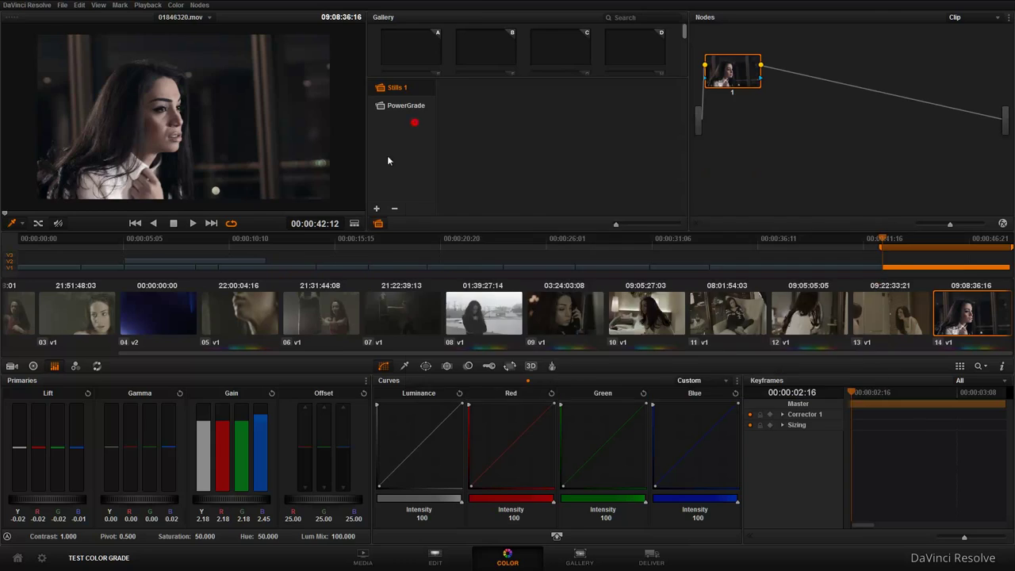
key(alt+f)
key(space)
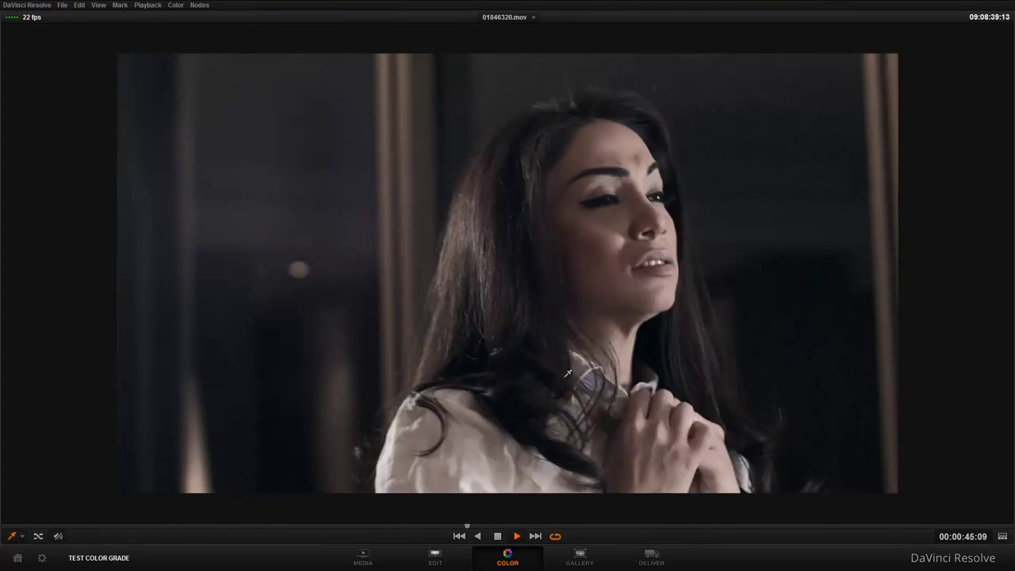
key(space)
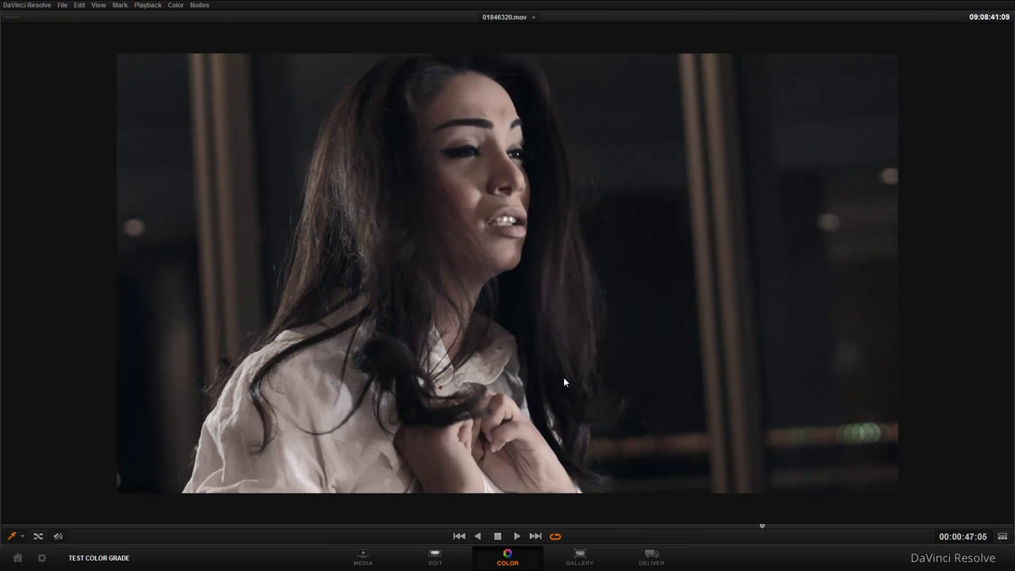
key(shift+f)
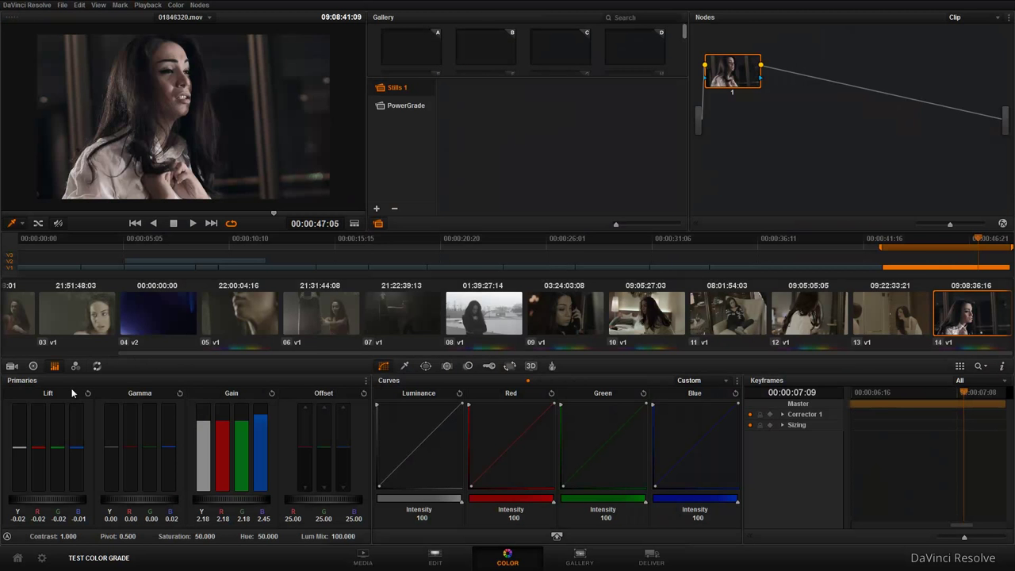
Bring up the Motion Effects settings and play the clip full screen once more to check it.
click(97, 366)
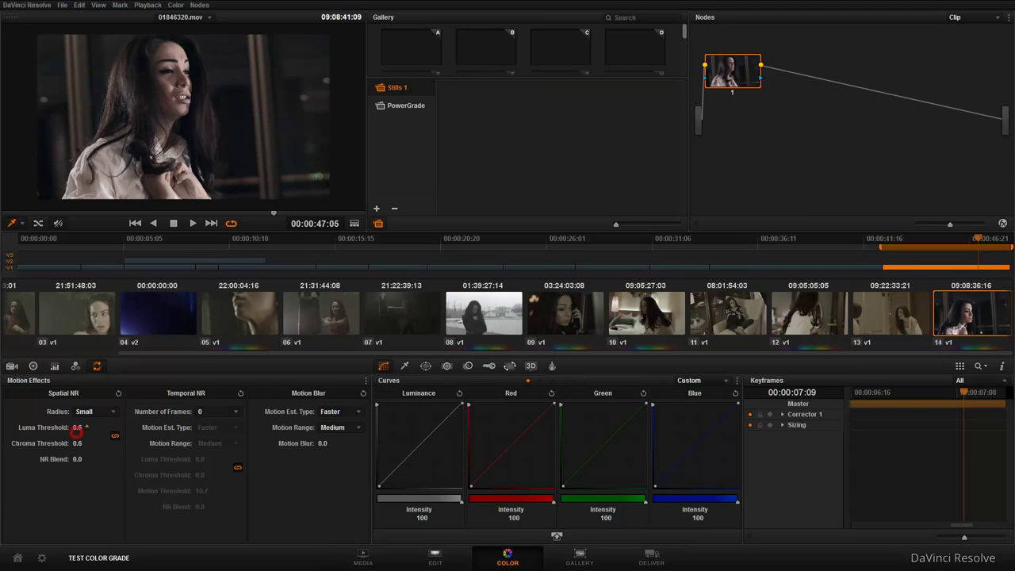
key(shift+f)
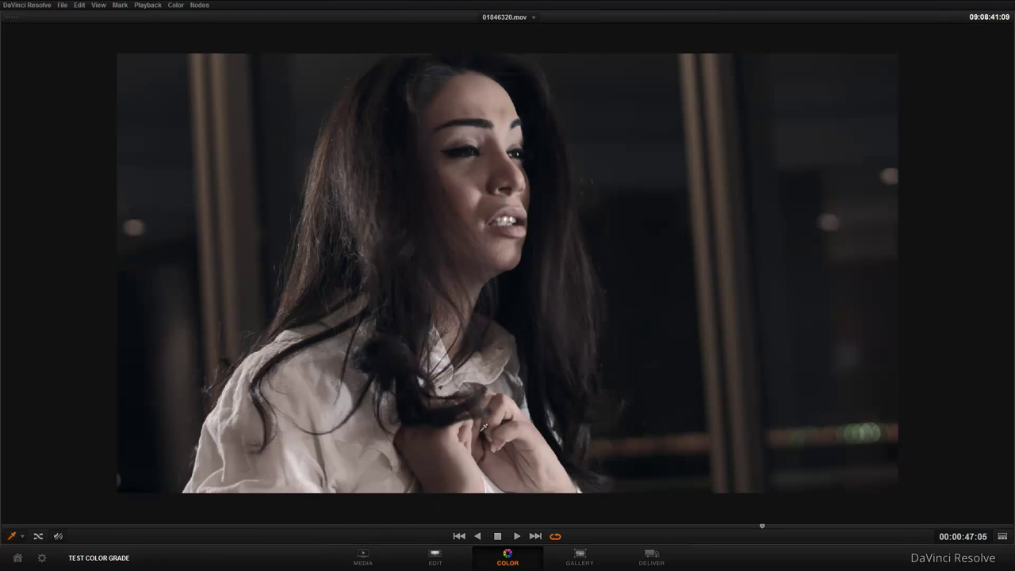
key(space)
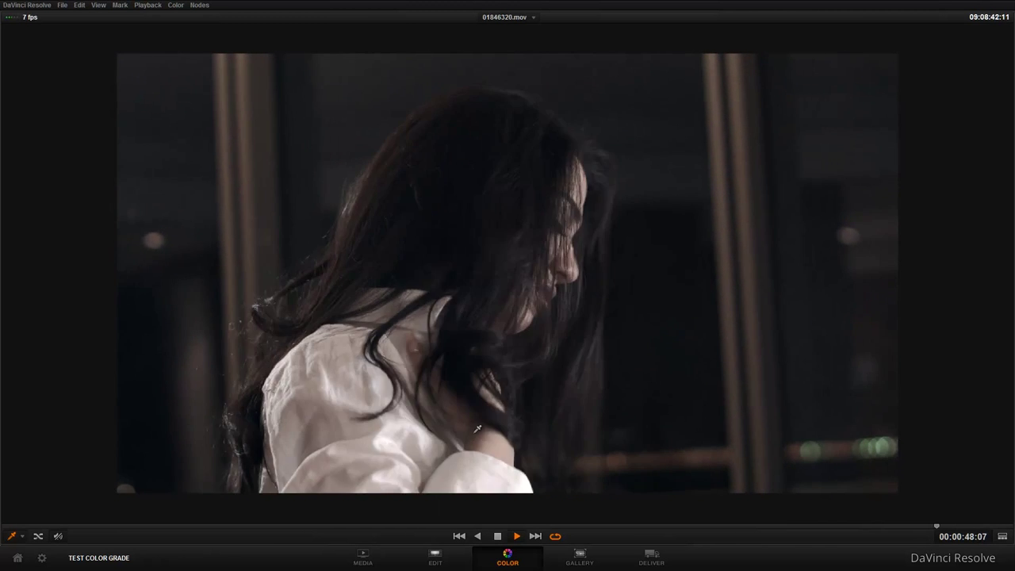
key(space)
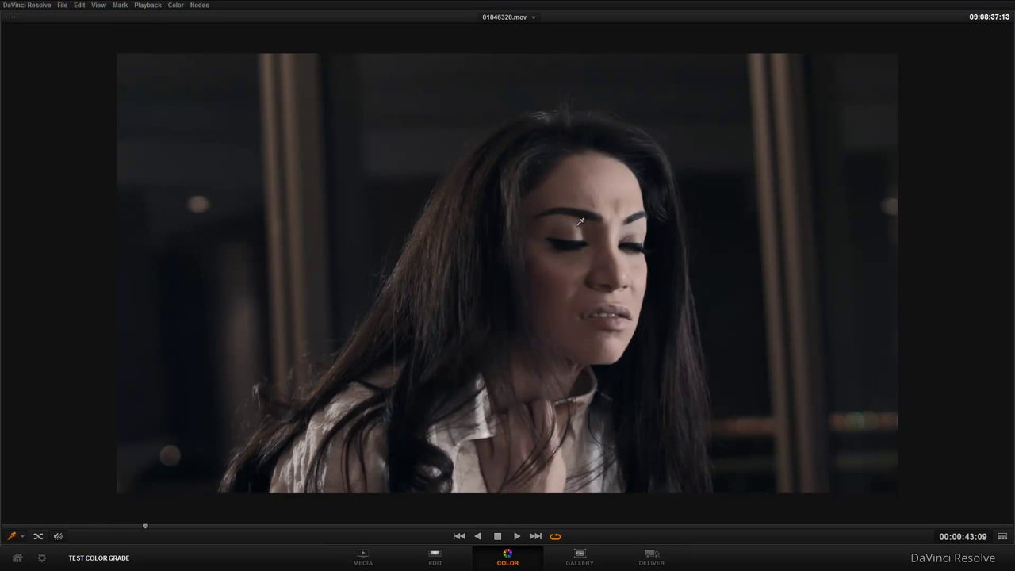
key(ctrl+f)
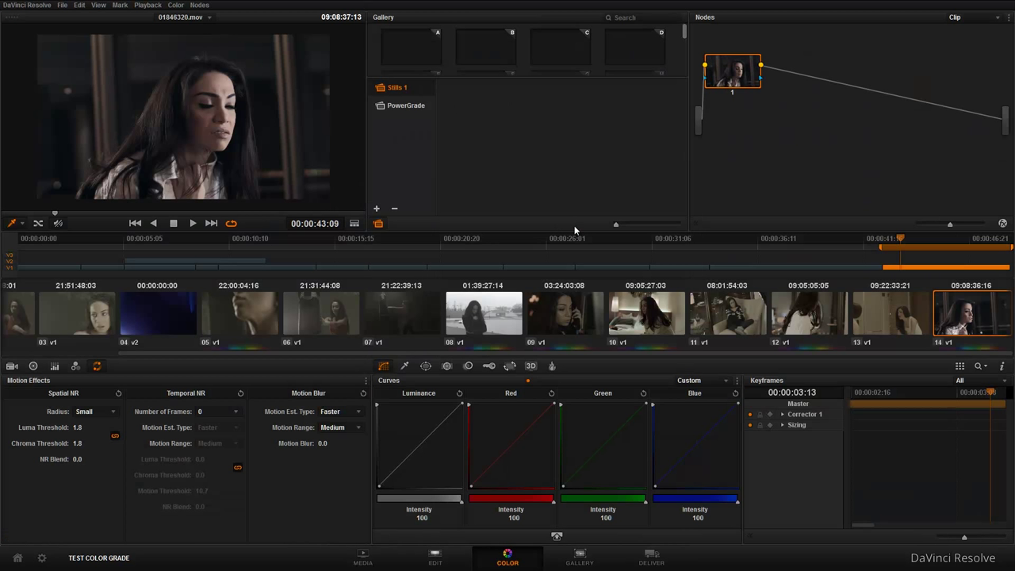
Show the Primaries wheels and the video scopes, then trial a small red shadow adjustment.
click(54, 366)
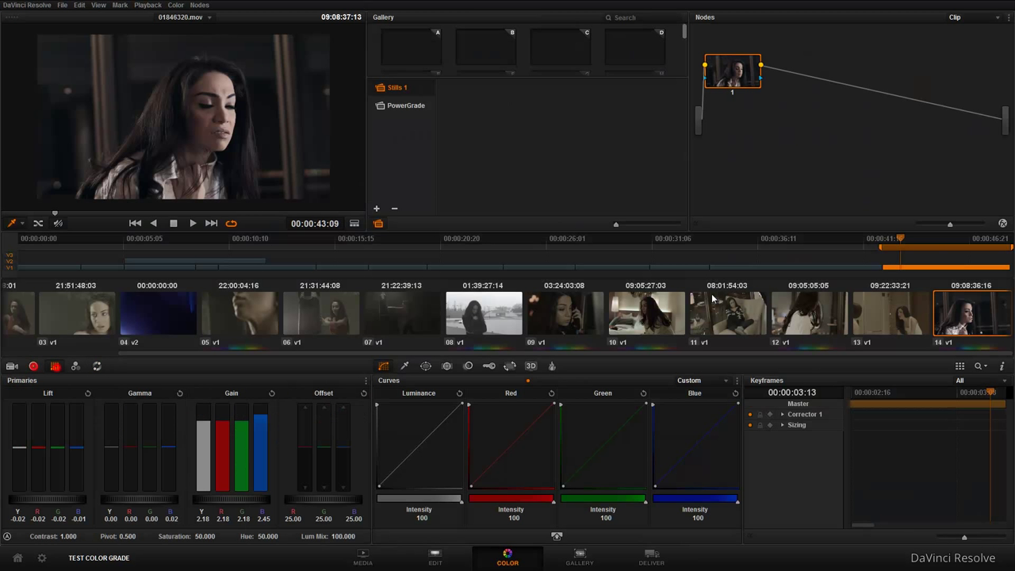
right_click(235, 131)
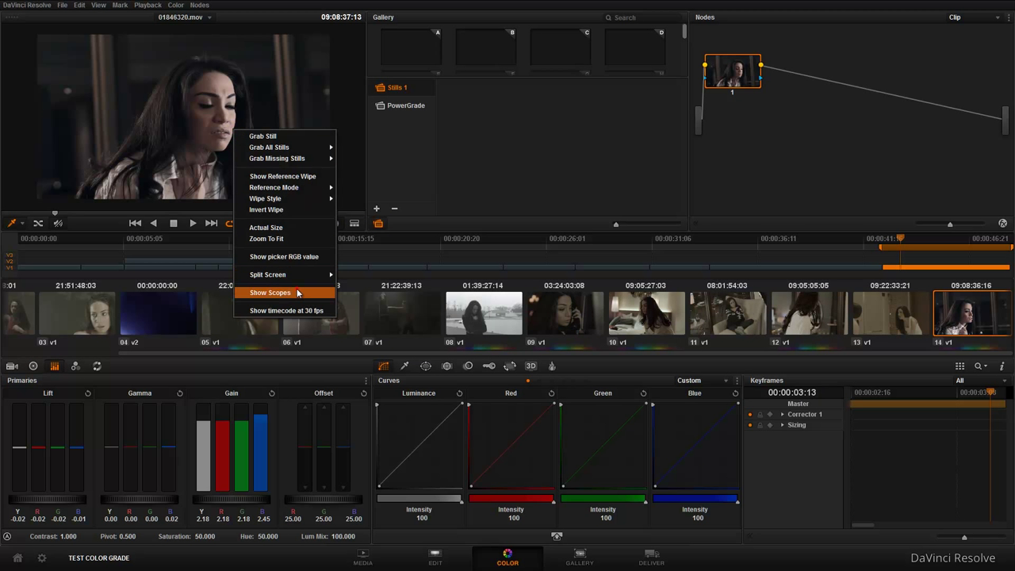
click(297, 293)
drag(41, 449, 41, 451)
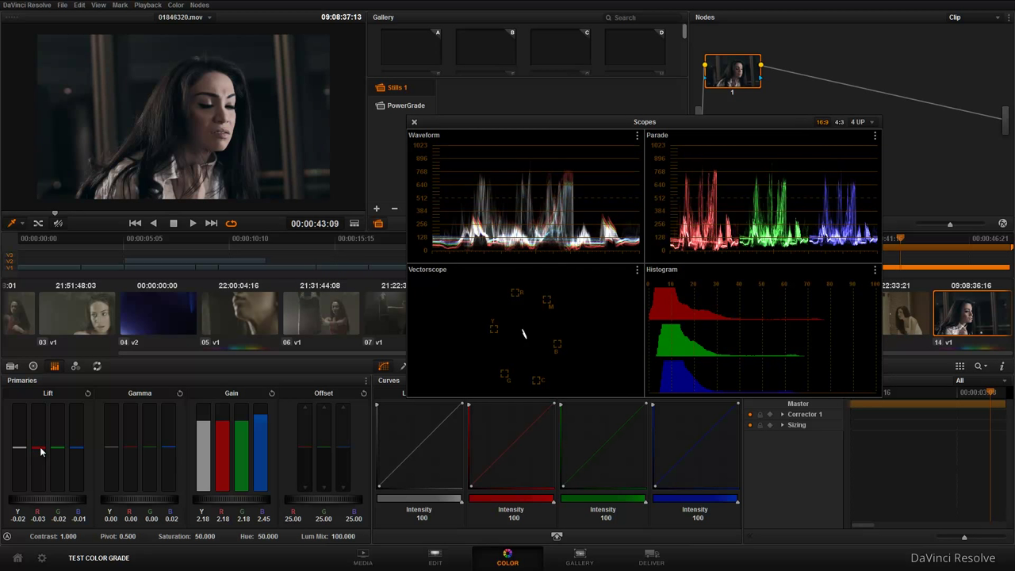
drag(41, 451, 43, 450)
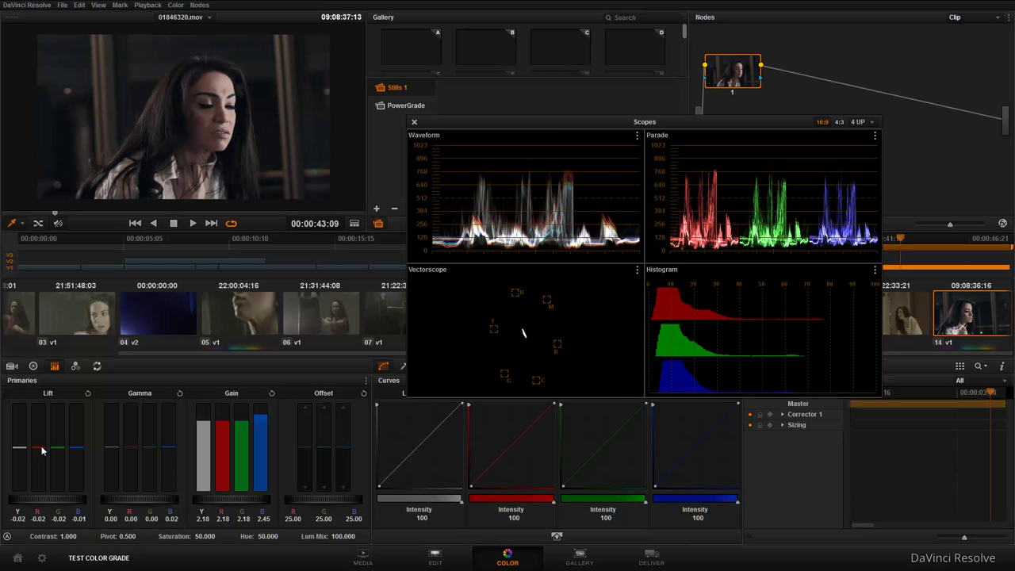
drag(43, 449, 46, 451)
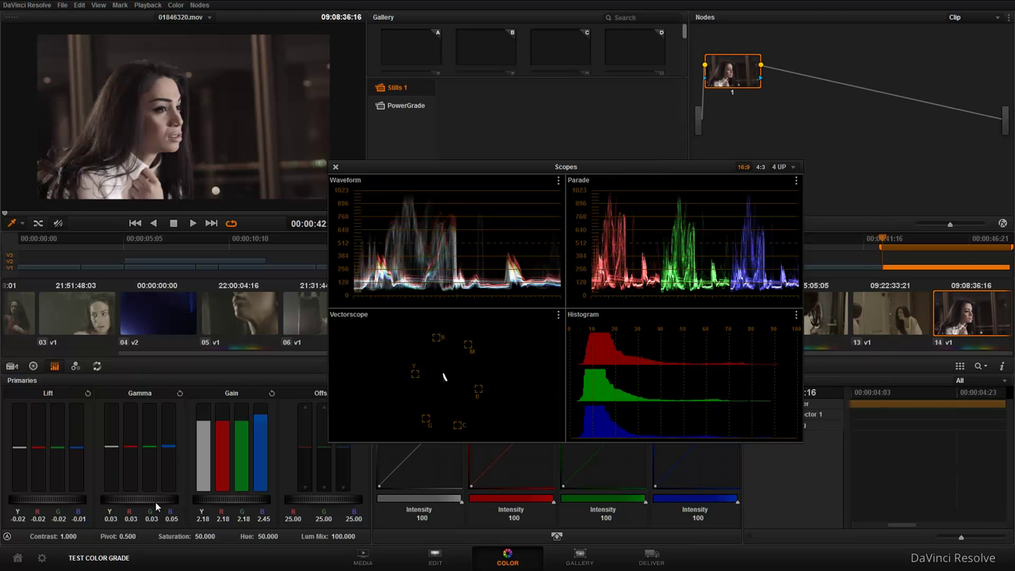
Raise Gamma to 0.06 and lower Lift slightly, then move the scopes aside.
mouse_move(158, 505)
mouse_down()
mouse_move(136, 505)
mouse_move(220, 501)
mouse_up()
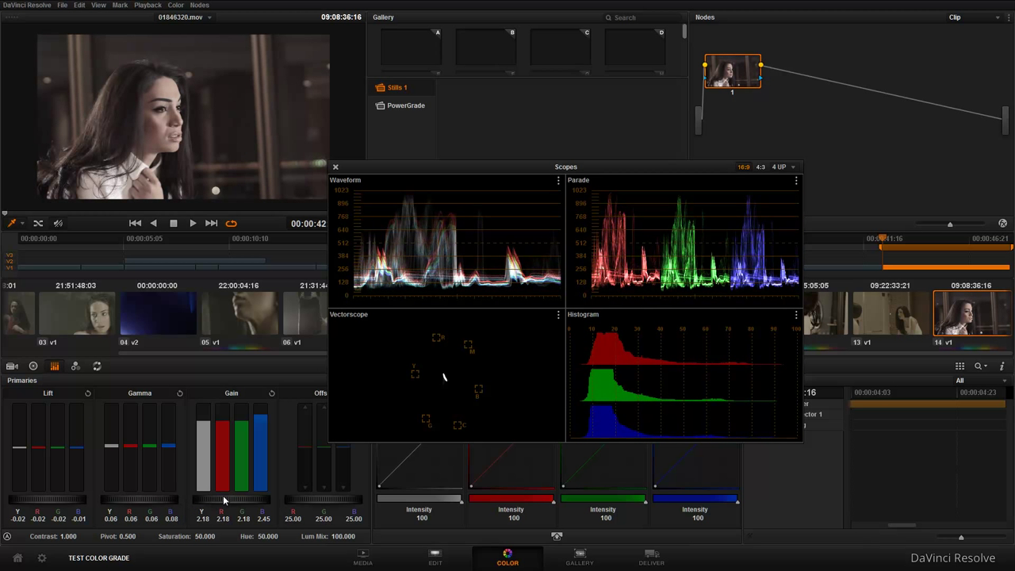
drag(54, 503, 45, 503)
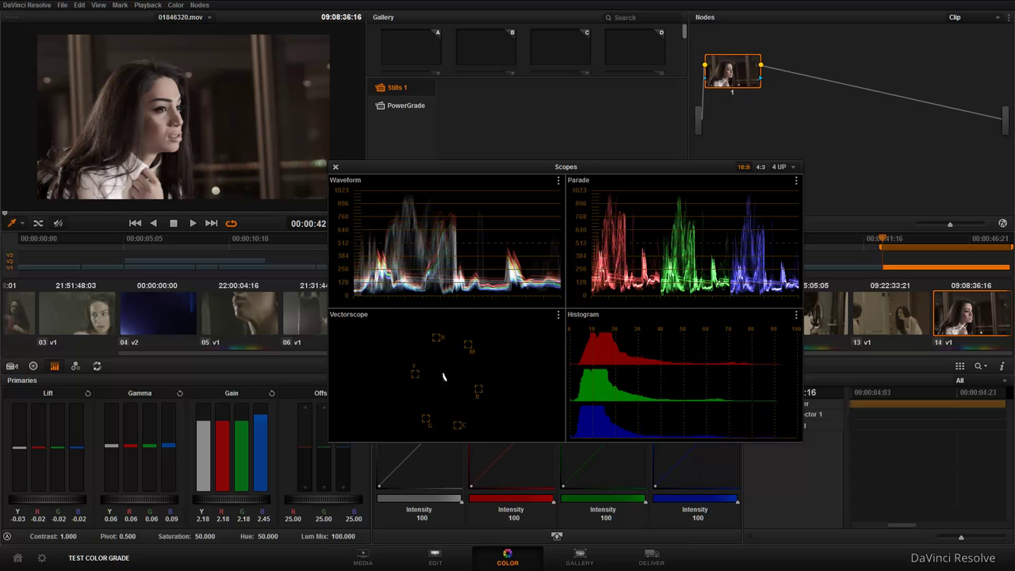
mouse_move(606, 168)
mouse_down()
mouse_move(455, 319)
mouse_move(589, 329)
mouse_move(678, 149)
mouse_move(645, 134)
mouse_up()
Select phone-call clip 09, raise its Gain to 1.22 and push the highlights toward blue.
click(589, 315)
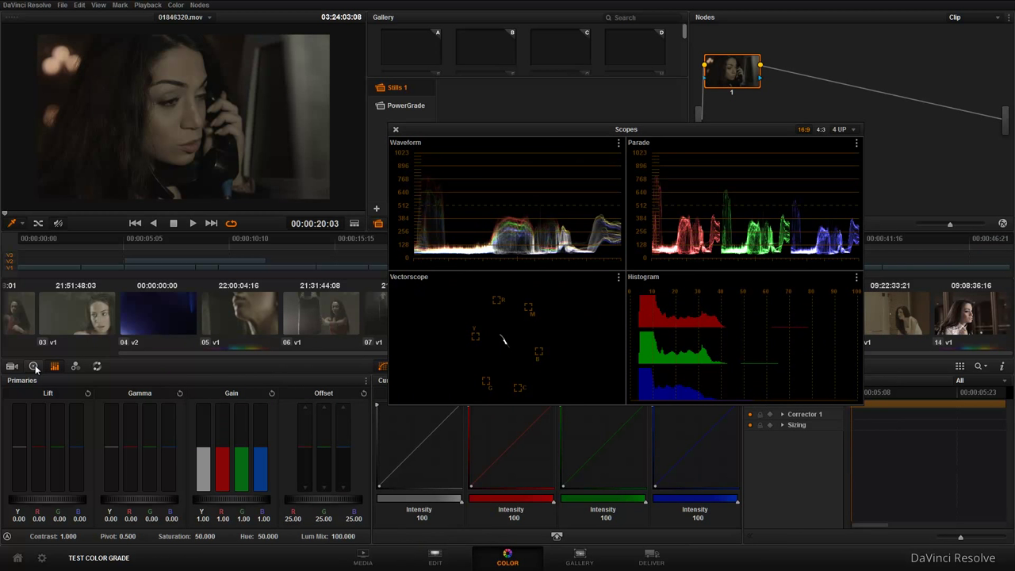
drag(224, 503, 324, 499)
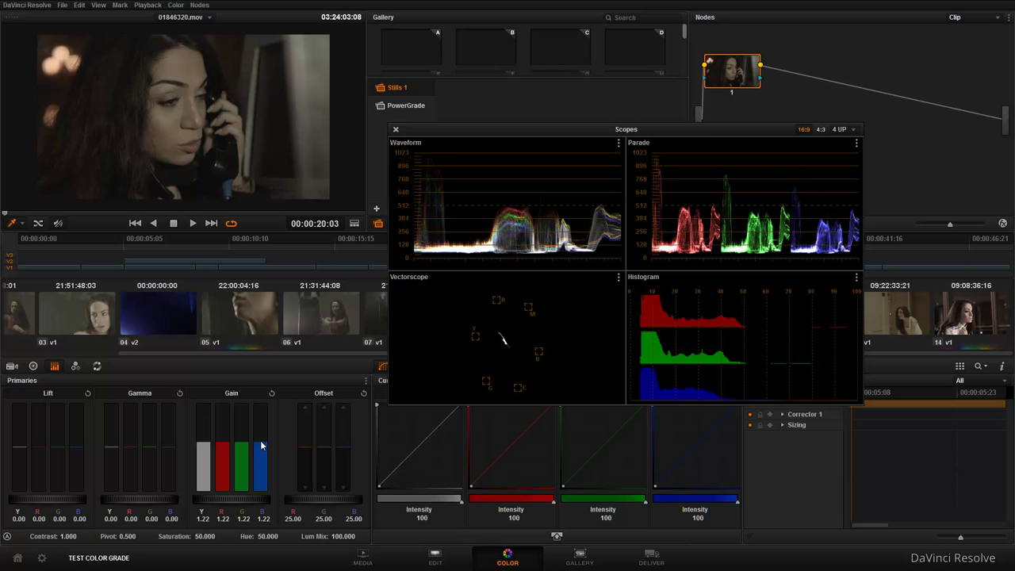
drag(261, 444, 271, 421)
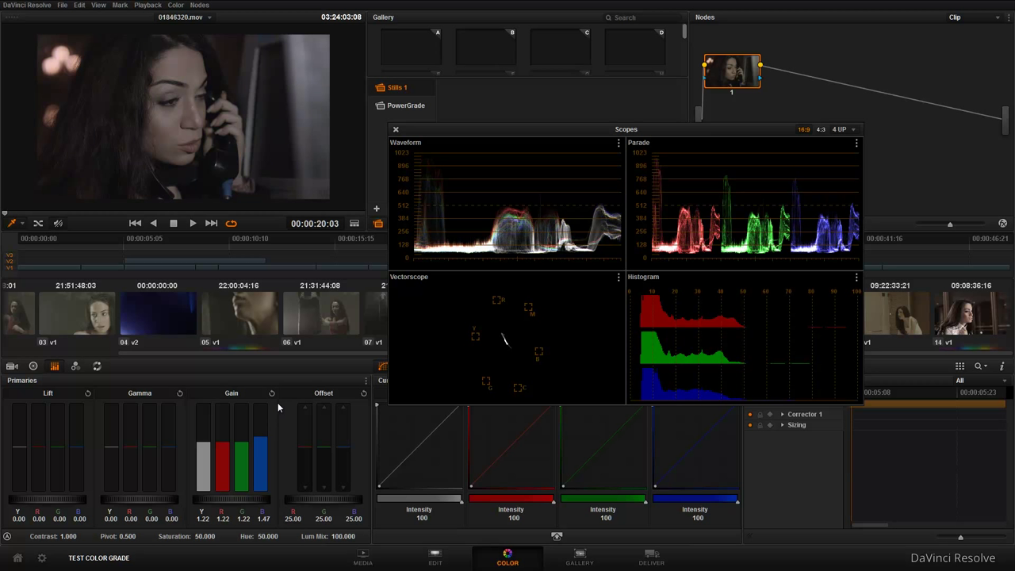
drag(286, 379, 287, 380)
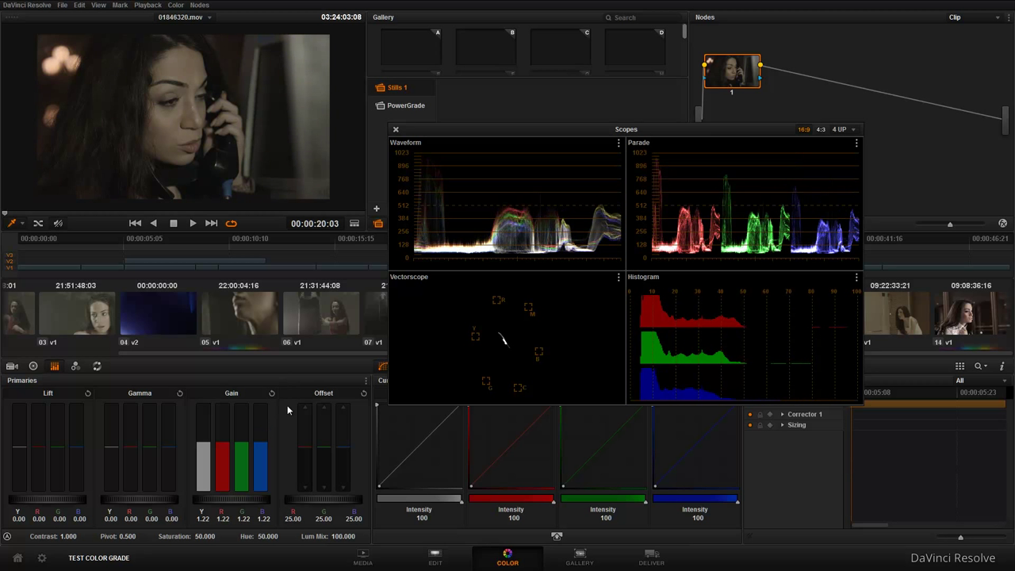
Switch the color wheels to Primaries and tint the Gain highlights toward blue.
click(33, 366)
click(334, 381)
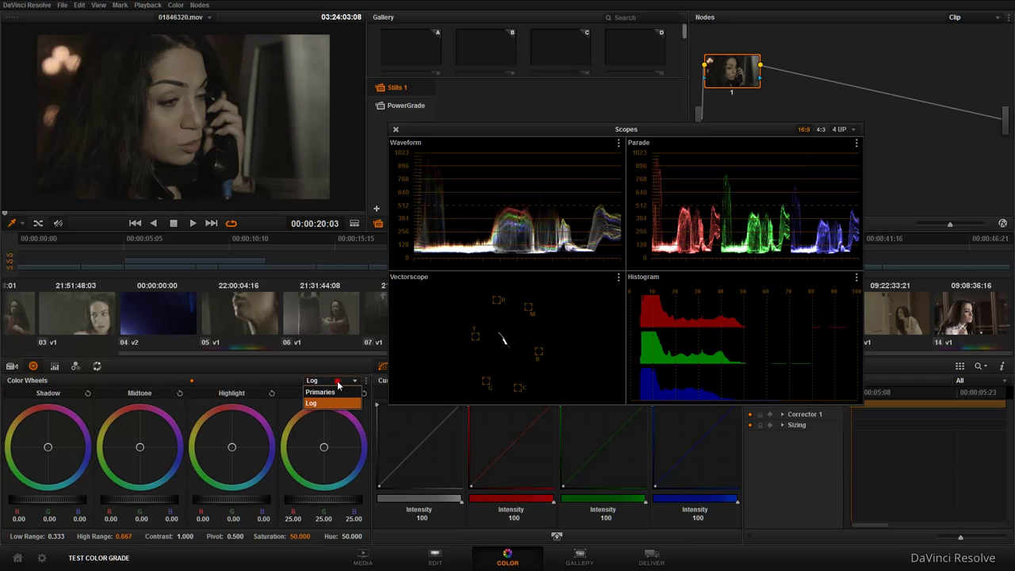
click(337, 389)
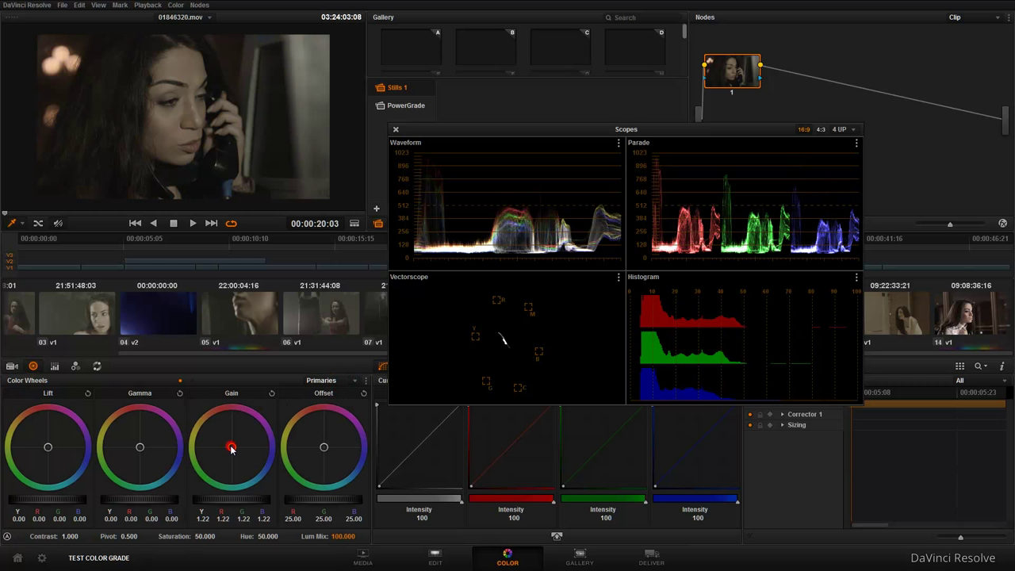
drag(231, 449, 265, 479)
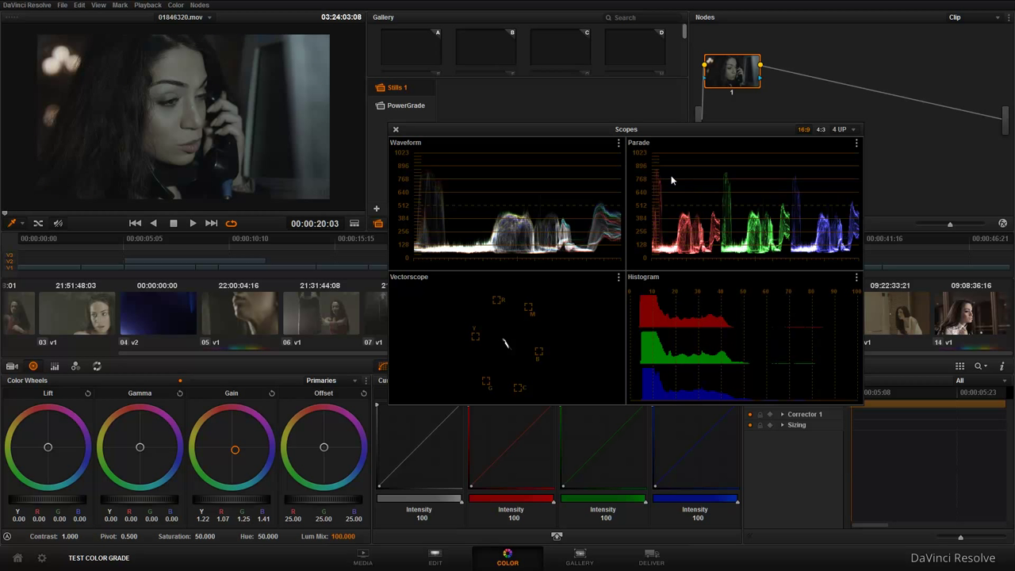
drag(234, 449, 245, 452)
Raise Gain to 1.44, lower Lift to -0.02 and lift Gamma to 0.08.
drag(224, 506, 321, 512)
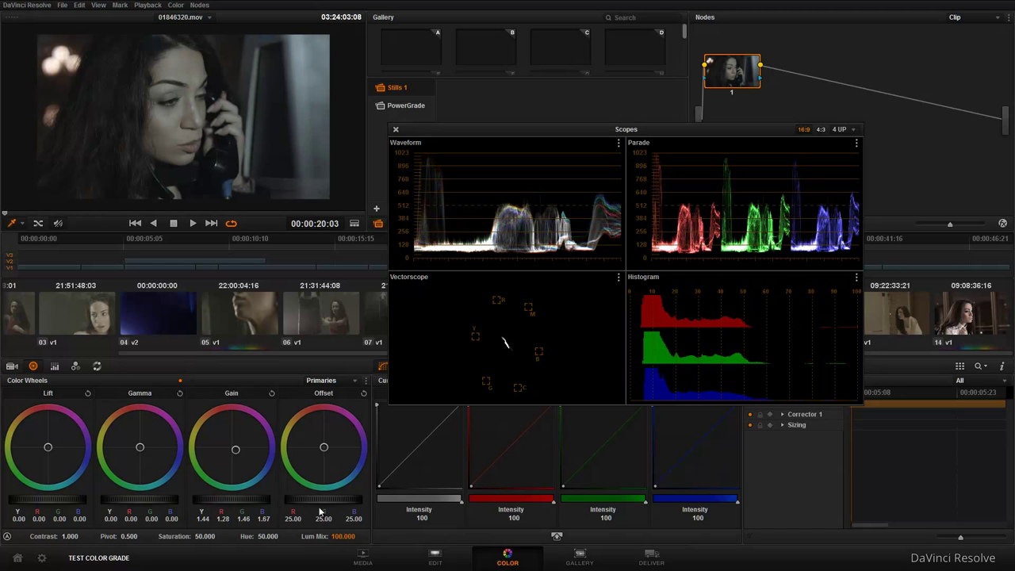
drag(64, 500, 43, 505)
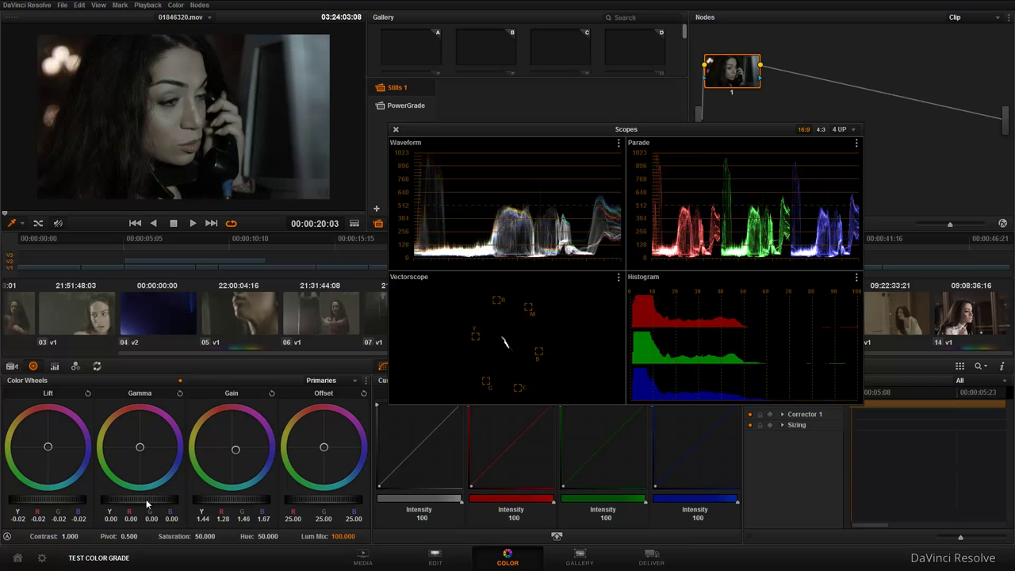
drag(147, 503, 155, 502)
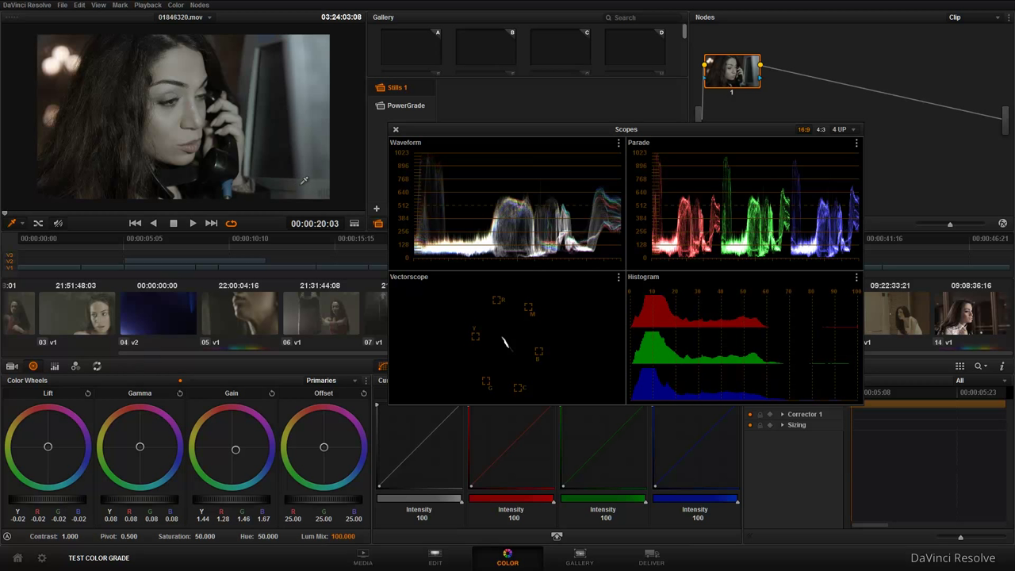
Enlarge the viewer, close the scopes, and toggle the grade with Ctrl+D to compare.
key(ctrl+d)
key(ctrl+d)
key(ctrl+d)
key(ctrl+d)
key(ctrl+d)
key(alt+f)
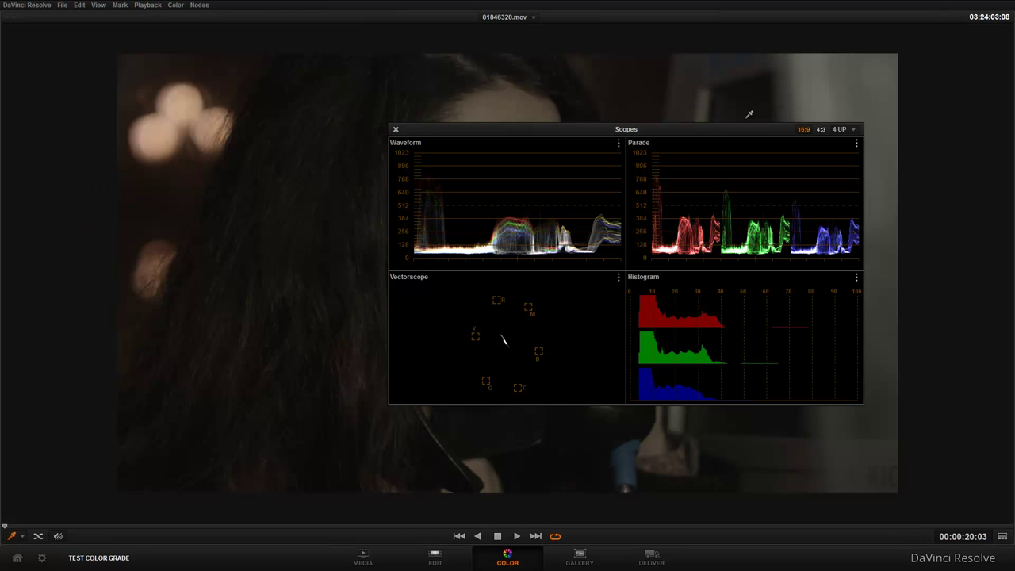
click(396, 130)
key(ctrl+d)
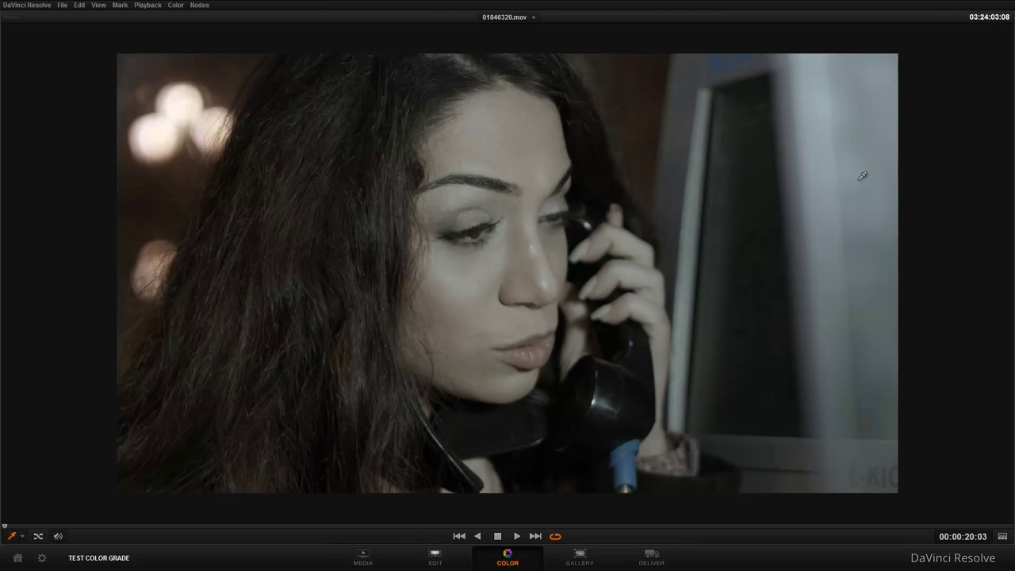
key(ctrl+d)
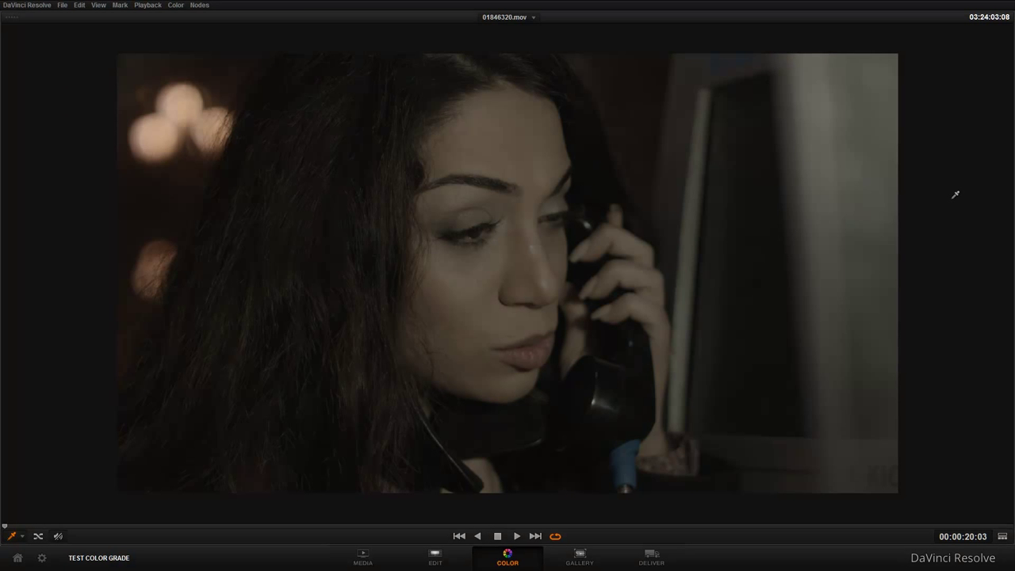
key(ctrl+d)
key(ctrl+d)
key(ctrl+d)
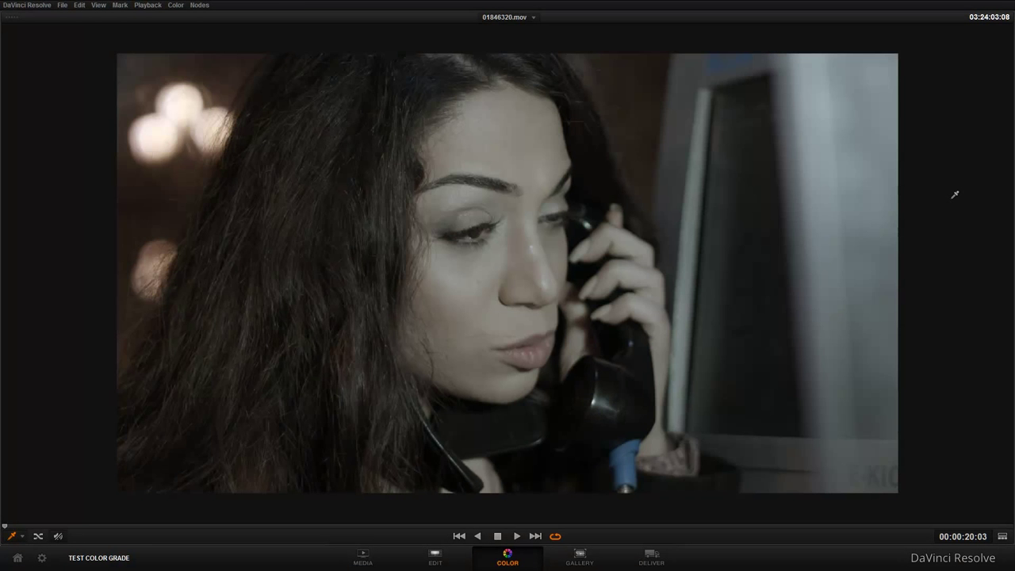
key(ctrl+d)
key(ctrl+d)
key(ctrl+d)
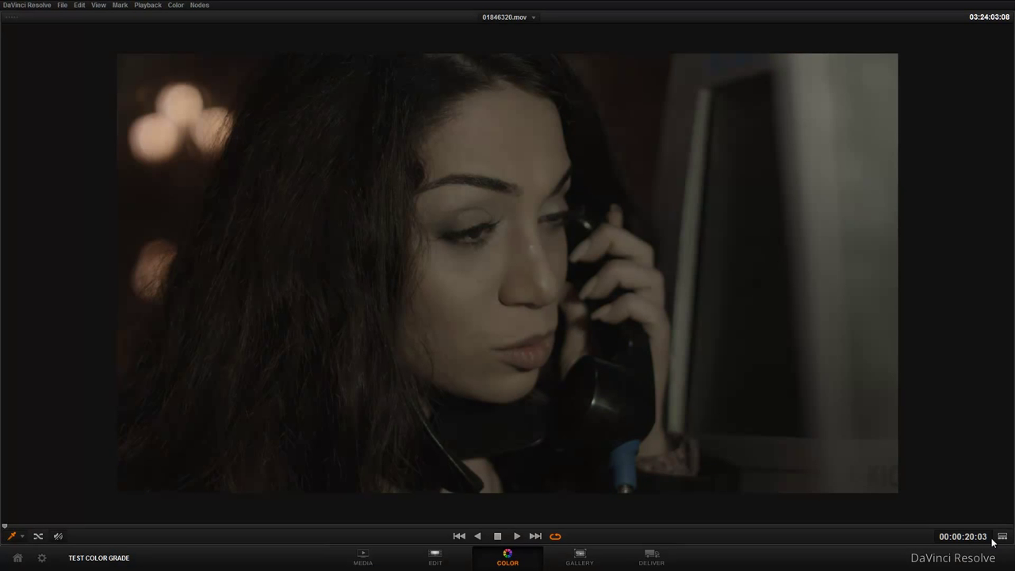
key(alt+f)
Re-enable the grade, raise saturation to about 82, and add points to the curves.
mouse_move(204, 537)
mouse_down()
mouse_move(246, 536)
mouse_move(230, 536)
mouse_up()
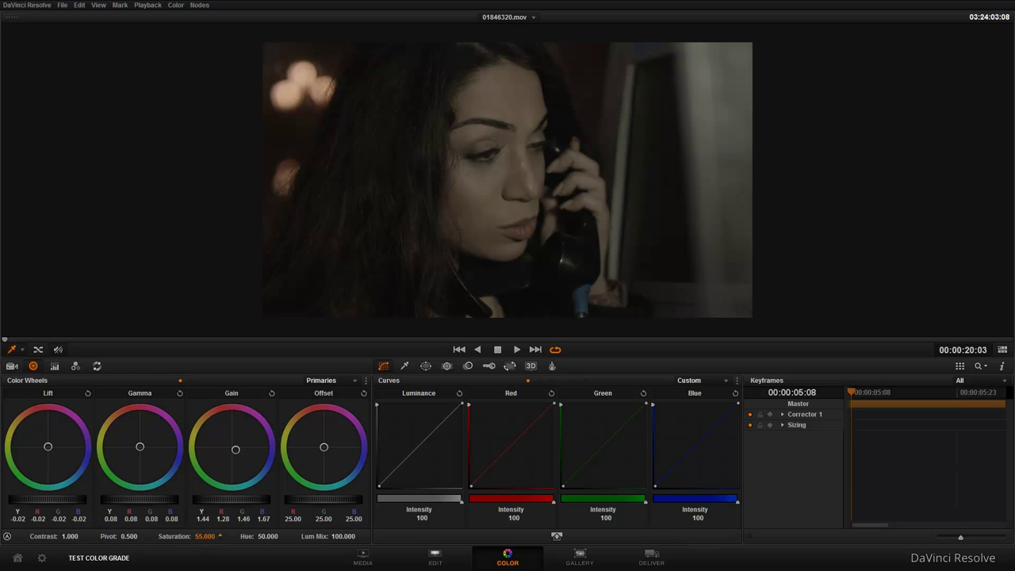
double_click(169, 537)
click(1002, 349)
key(ctrl+d)
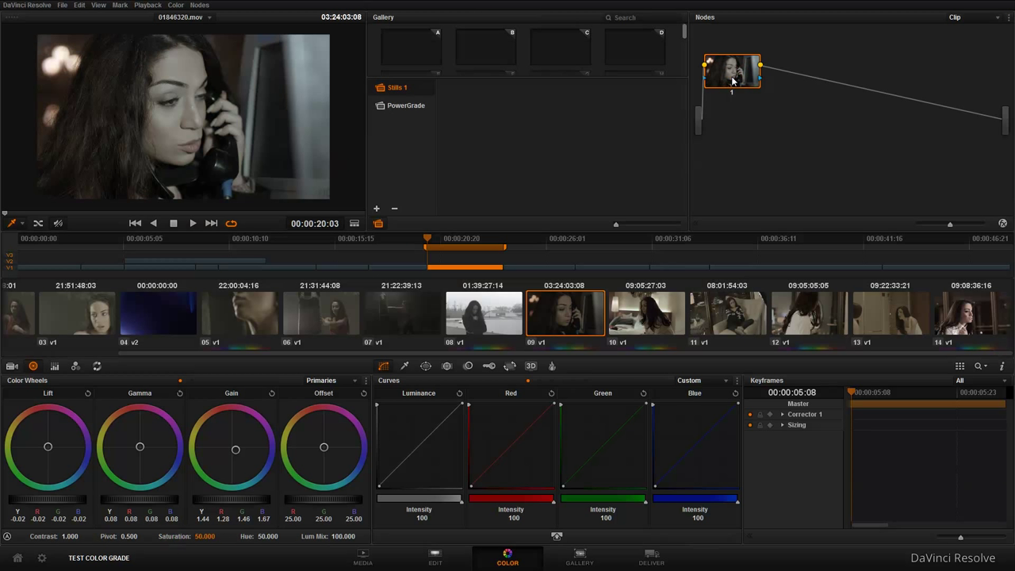
drag(206, 537, 230, 537)
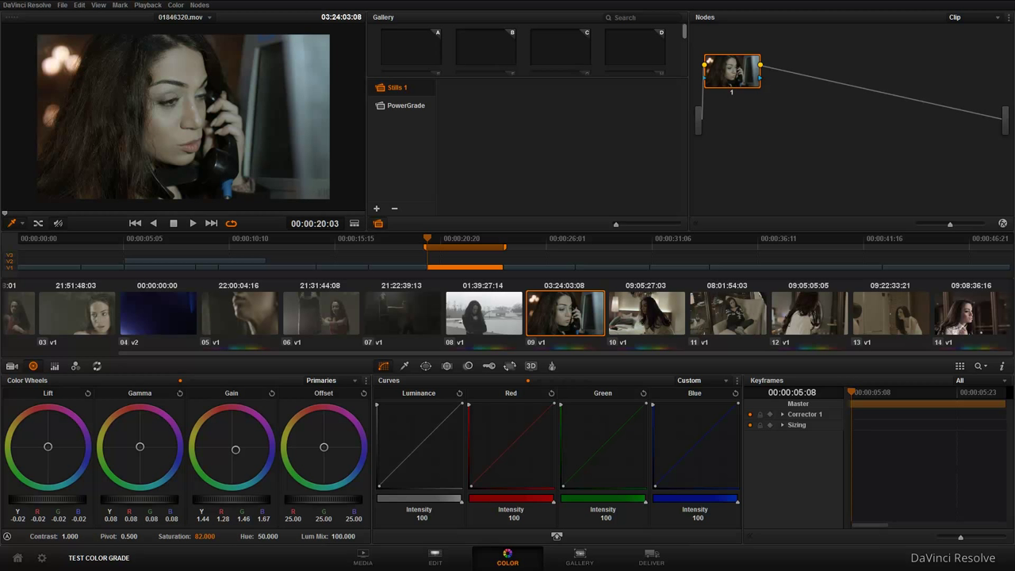
key(alt+f)
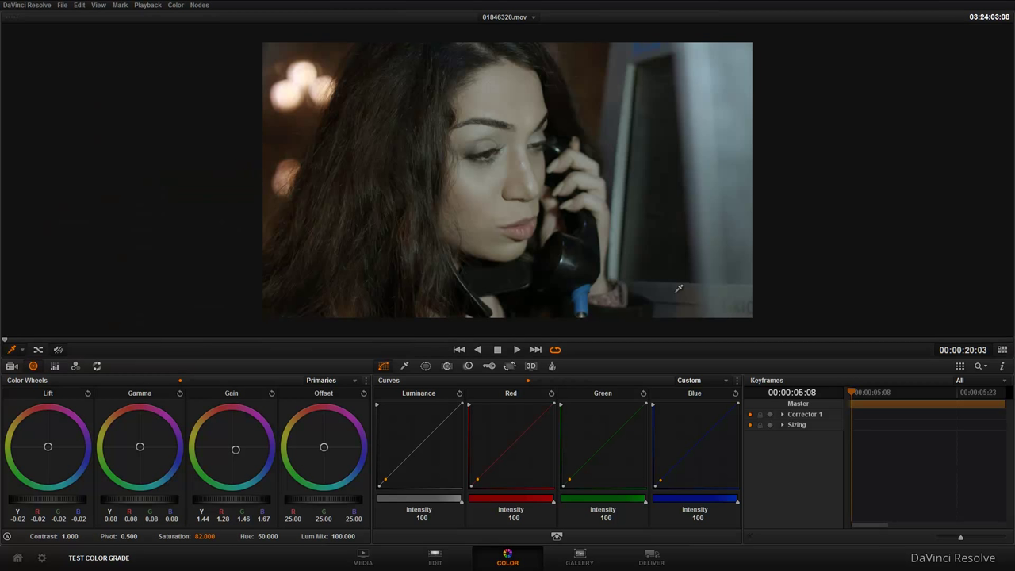
click(590, 227)
Brighten clip 03's highlights with Gain and darken its shadows with Lift to -0.07.
key(shift+d)
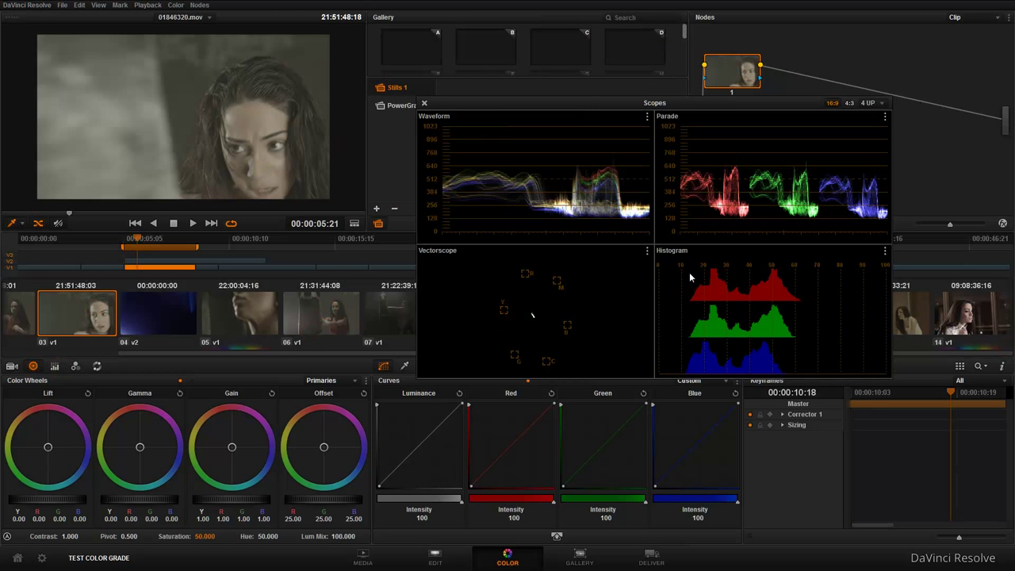
mouse_move(680, 104)
mouse_down()
mouse_move(649, 109)
mouse_move(664, 105)
mouse_up()
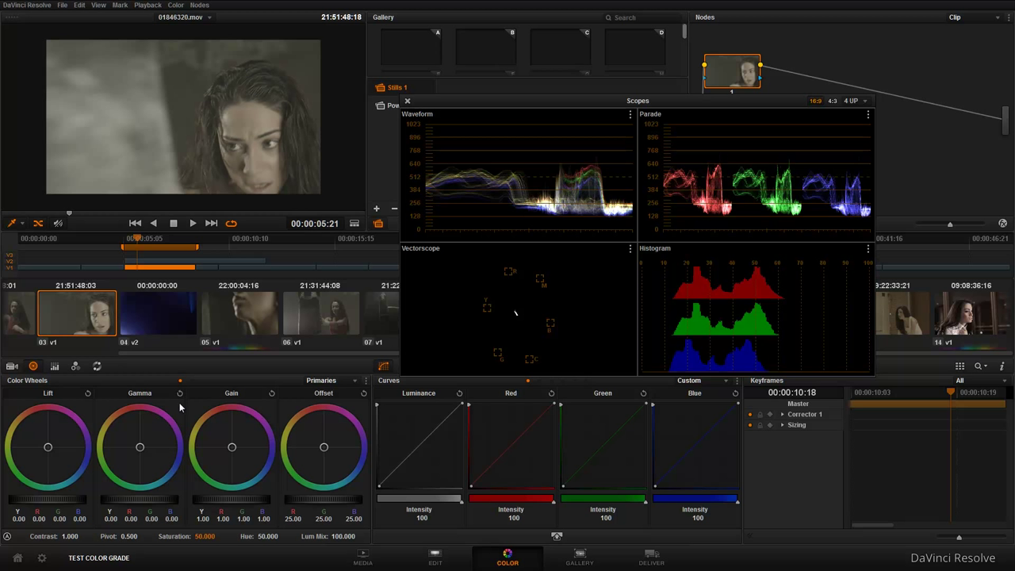
drag(234, 501, 457, 504)
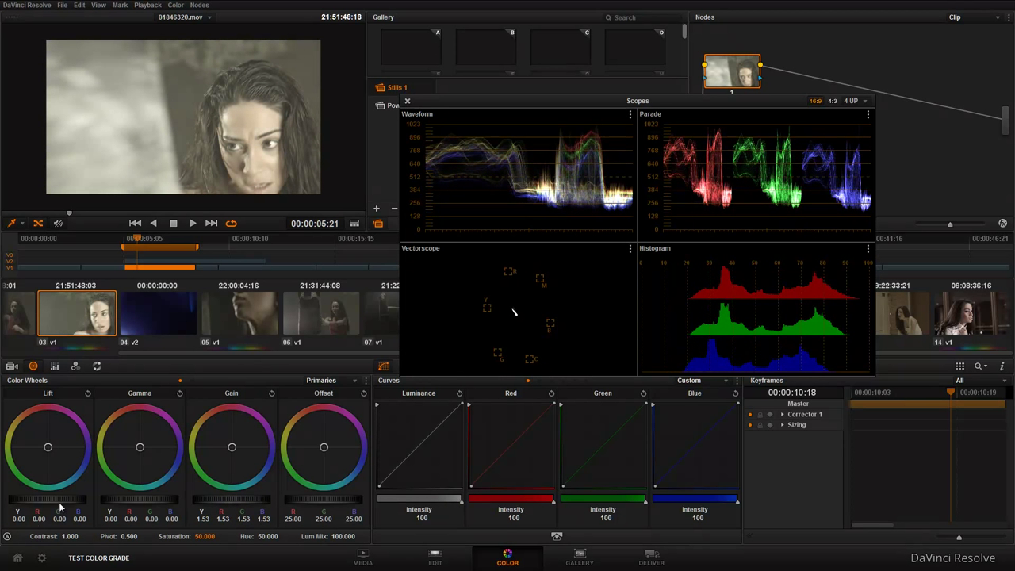
drag(60, 502, 1, 511)
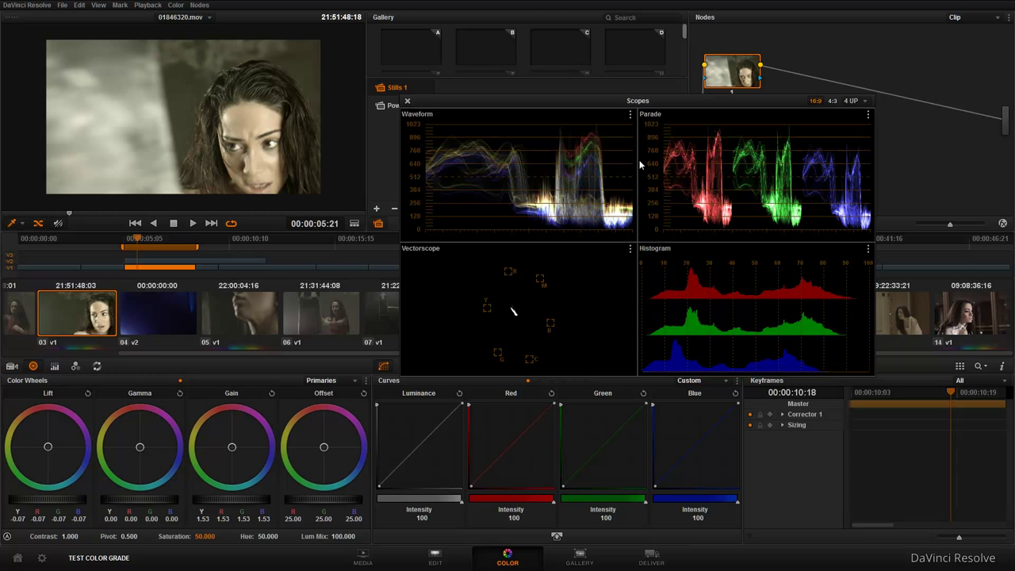
Shift the Gain balance toward blue, ending near R 1.43, G 1.53, B 1.78.
drag(233, 450, 245, 460)
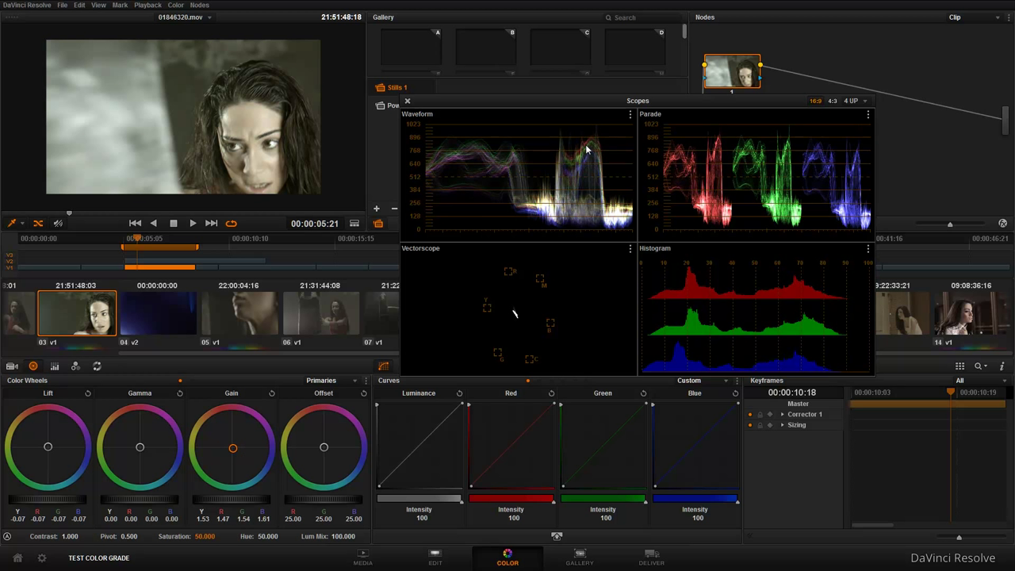
drag(232, 448, 259, 465)
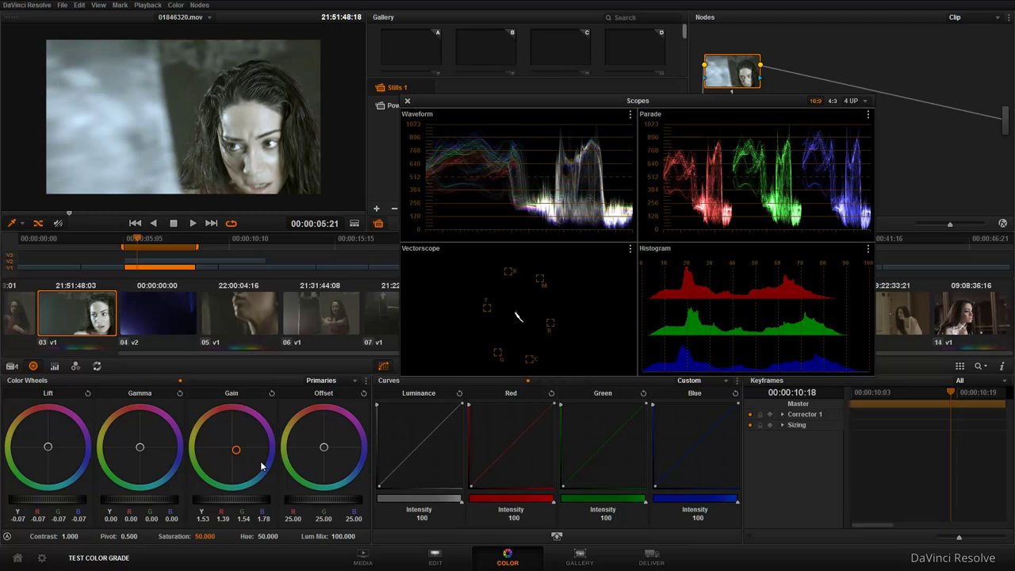
drag(261, 467, 259, 458)
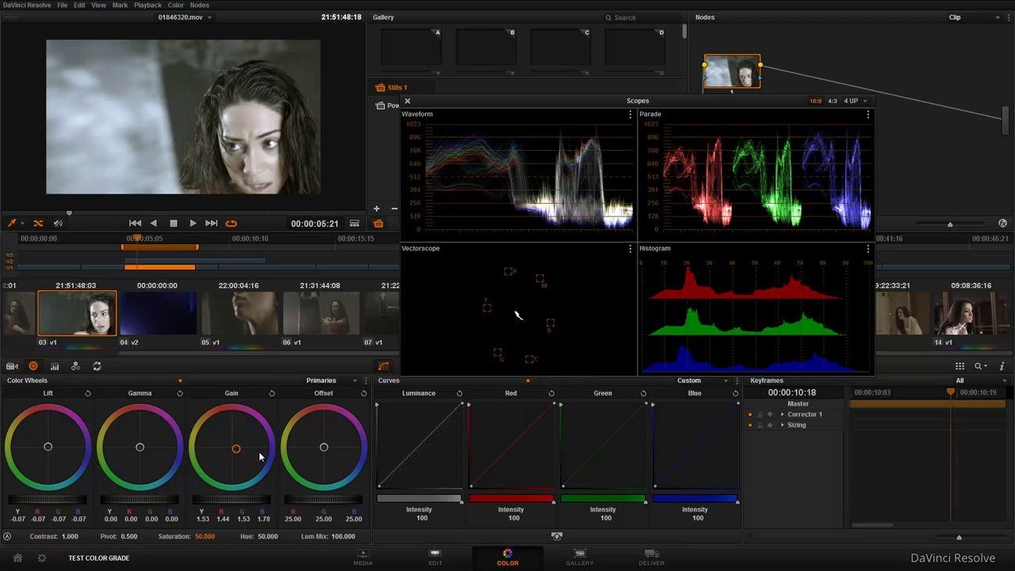
drag(259, 453, 261, 459)
Switch the wheels to Log and lower the Shadow wheel to R -0.03, G -0.03.
click(335, 407)
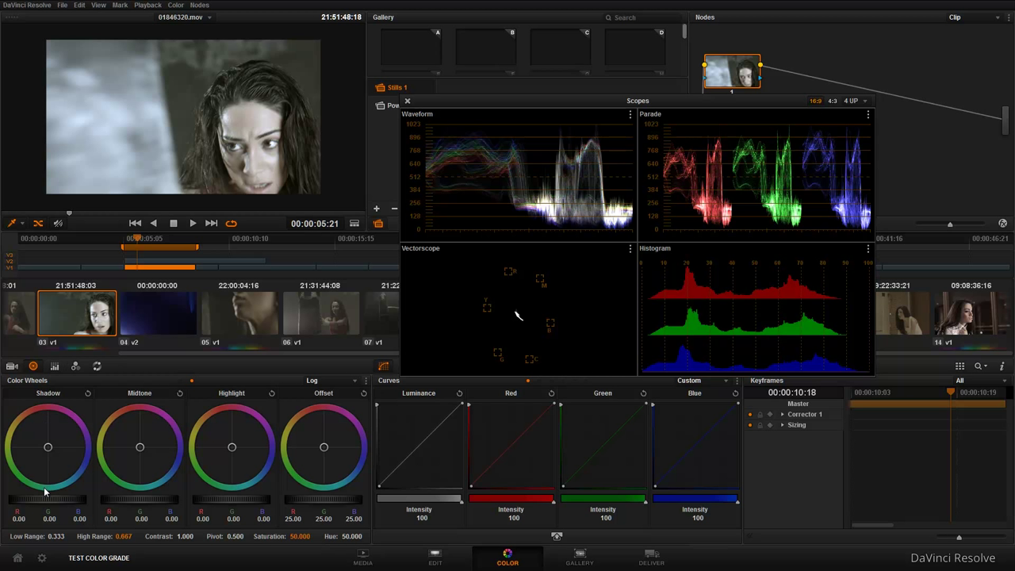
drag(50, 447, 53, 448)
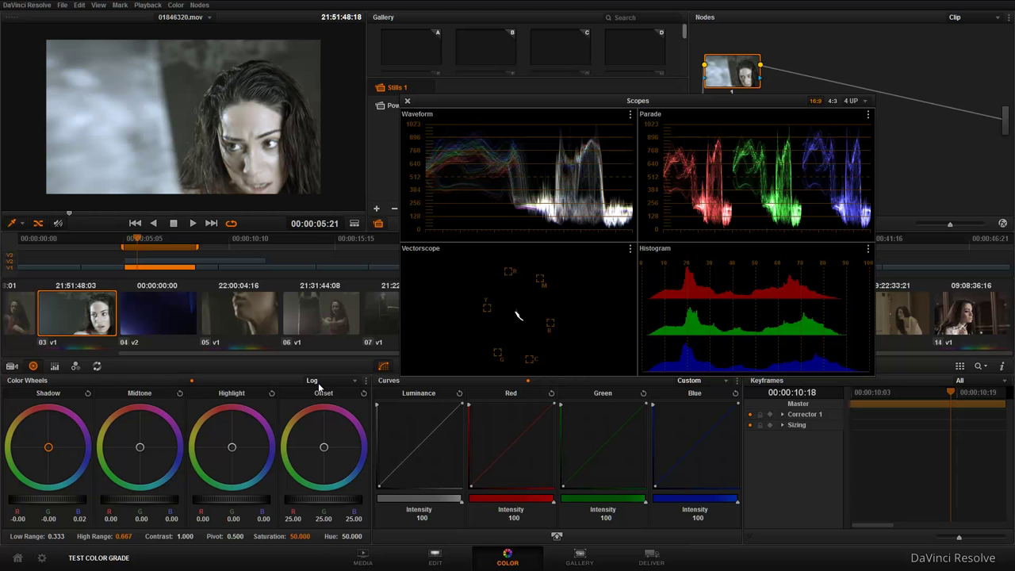
drag(68, 501, 47, 500)
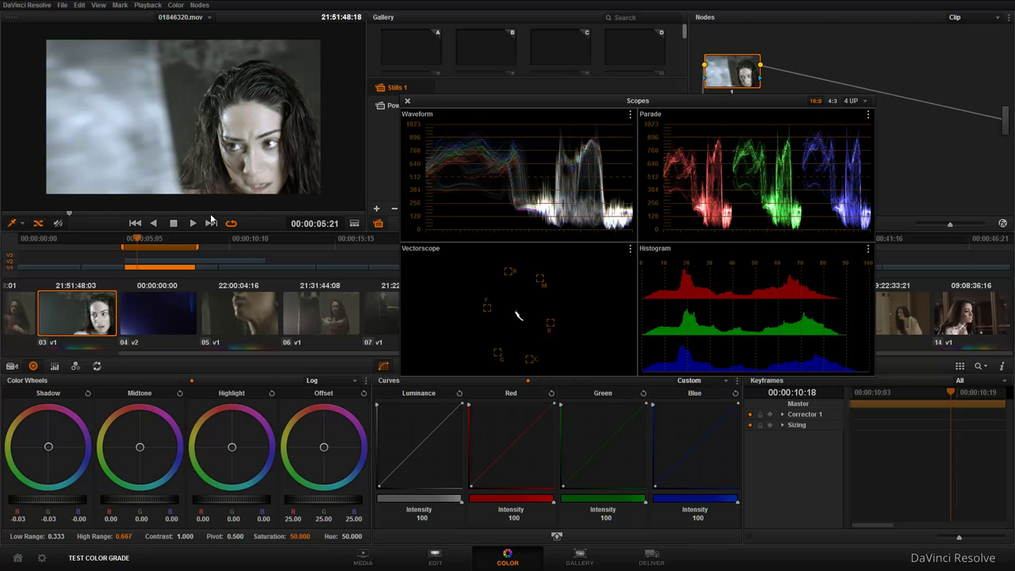
scroll(258, 170, down, 1)
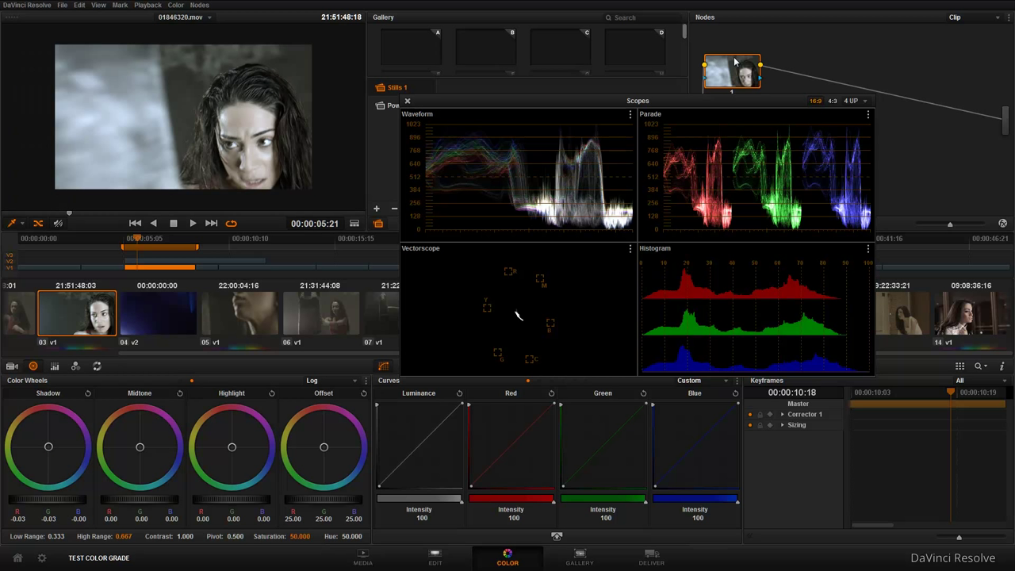
Toggle the grade off and on to compare, then move the scopes window aside.
key(ctrl+d)
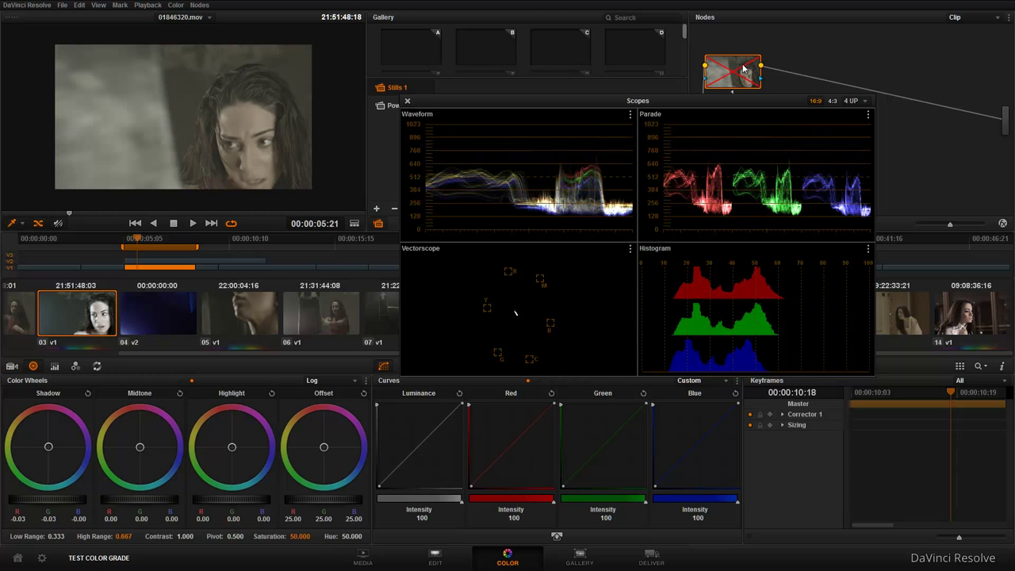
key(ctrl+d)
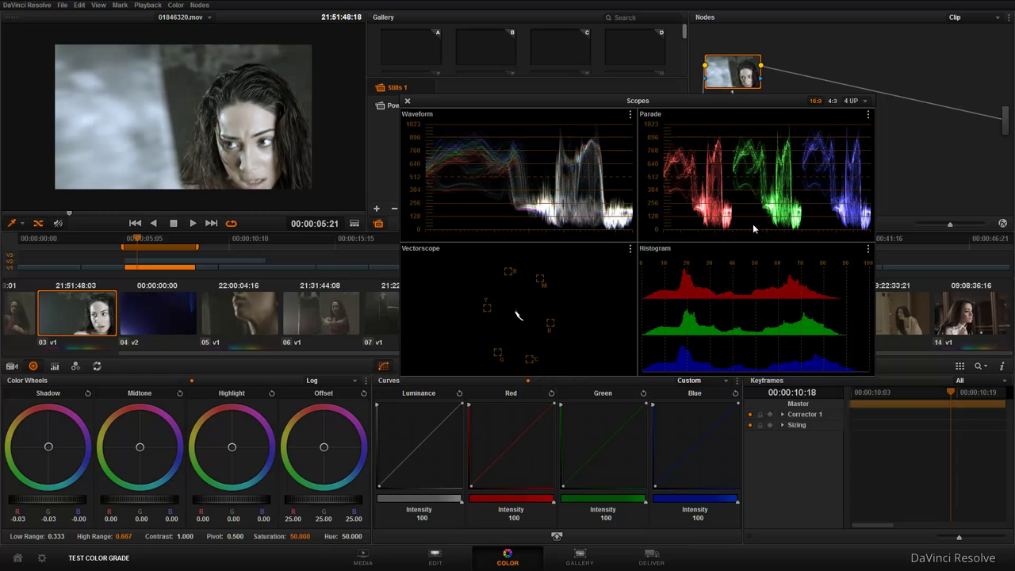
mouse_move(725, 104)
mouse_down()
mouse_move(777, 81)
mouse_move(565, 70)
mouse_move(582, 62)
mouse_move(710, 70)
mouse_up()
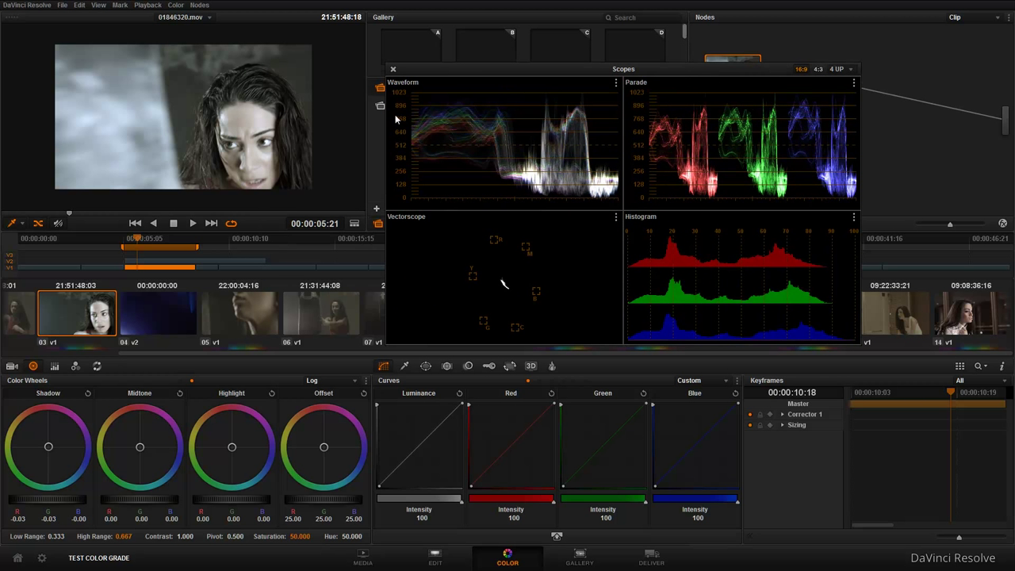
Close the scopes, untick Gang Custom Curves, and bring the four-up scopes back.
click(393, 71)
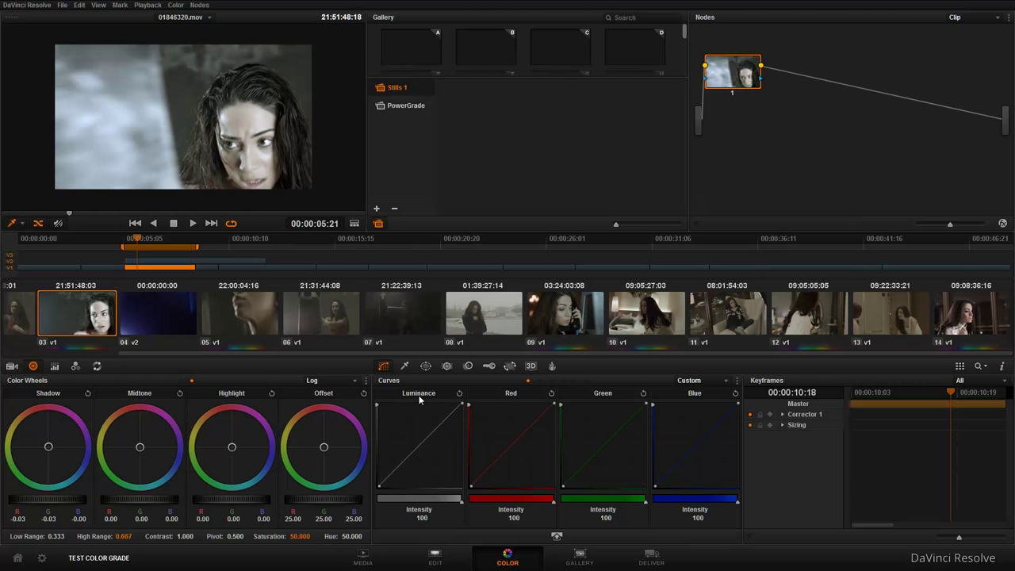
click(737, 380)
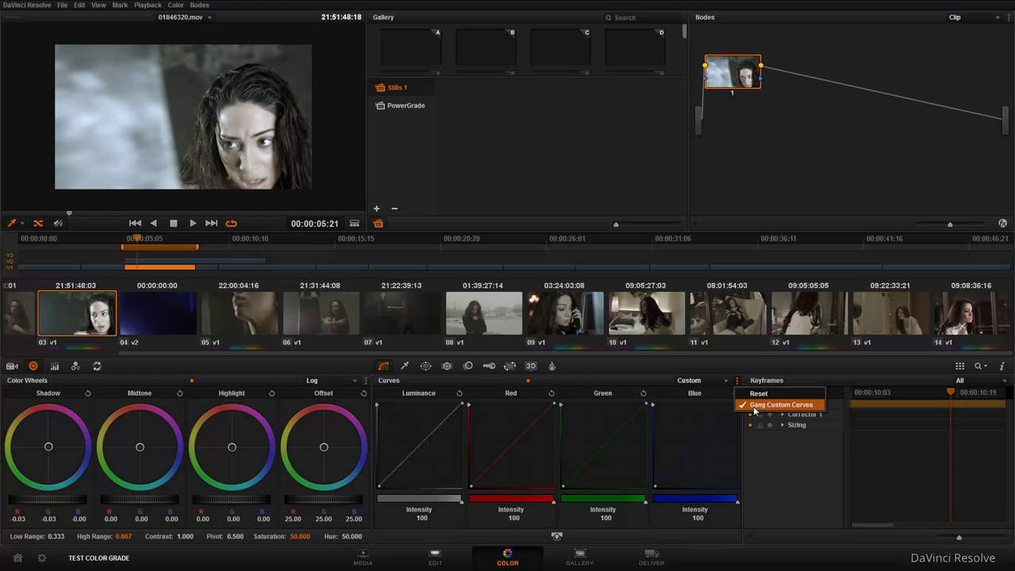
click(747, 405)
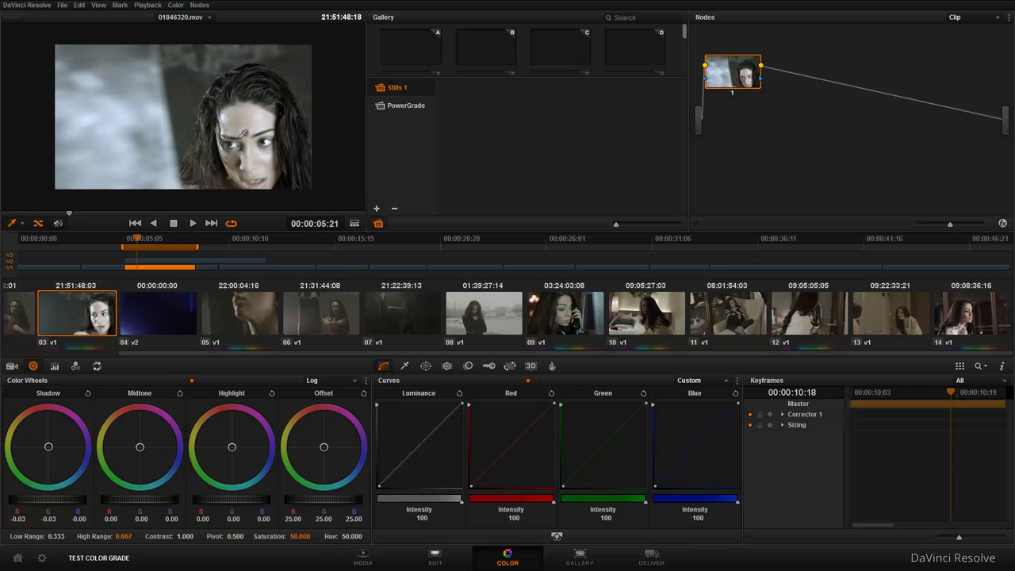
right_click(241, 137)
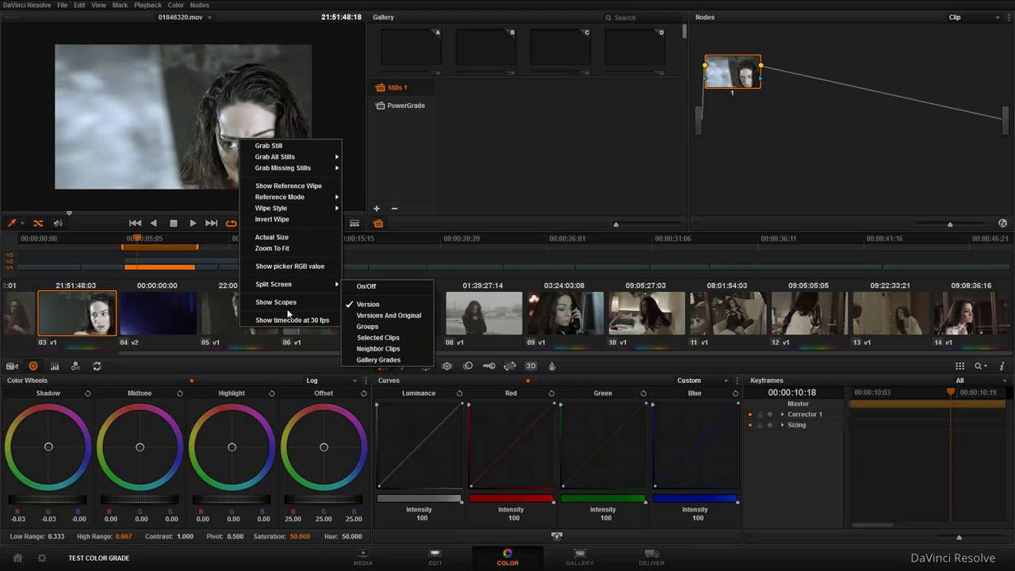
click(292, 304)
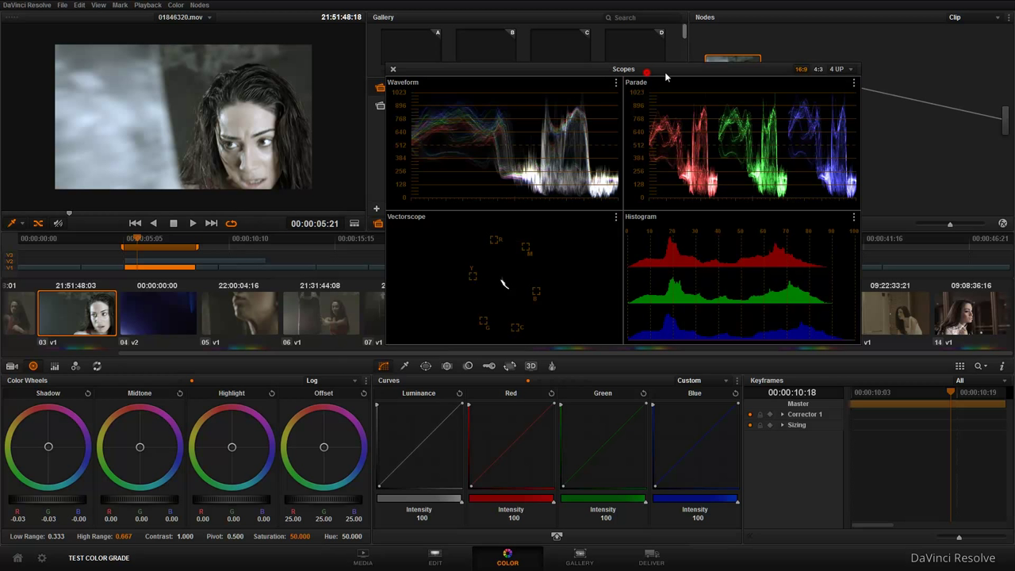
Add upper and shadow points on the Luminance curve and raise both to brighten clip 03.
drag(649, 68, 704, 74)
click(442, 423)
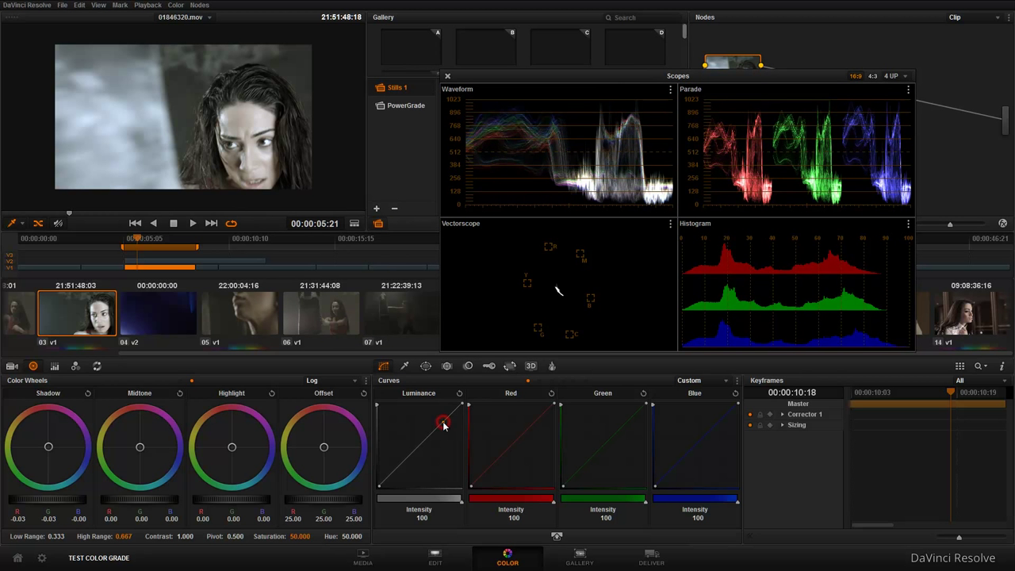
click(399, 473)
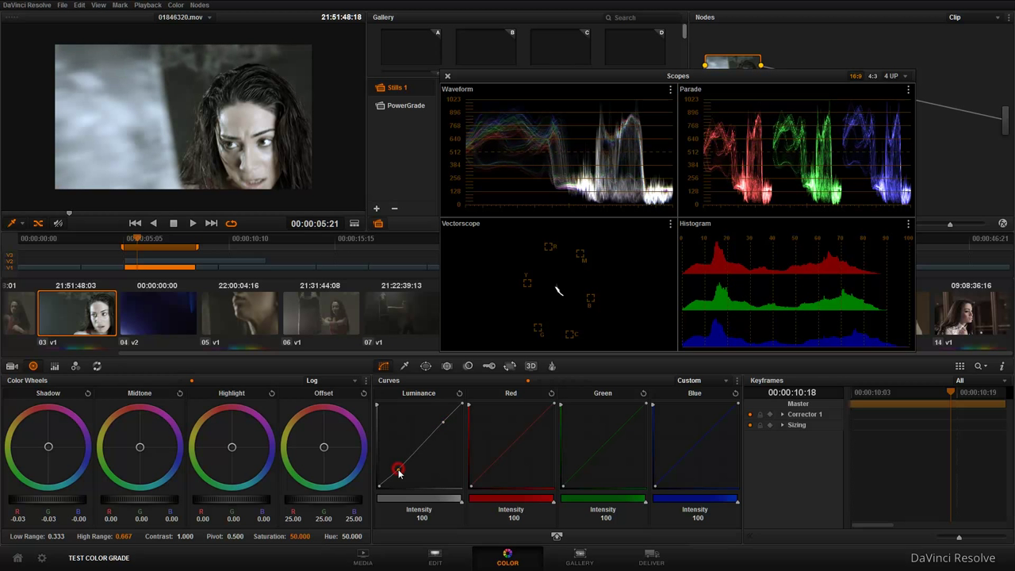
drag(444, 425, 433, 418)
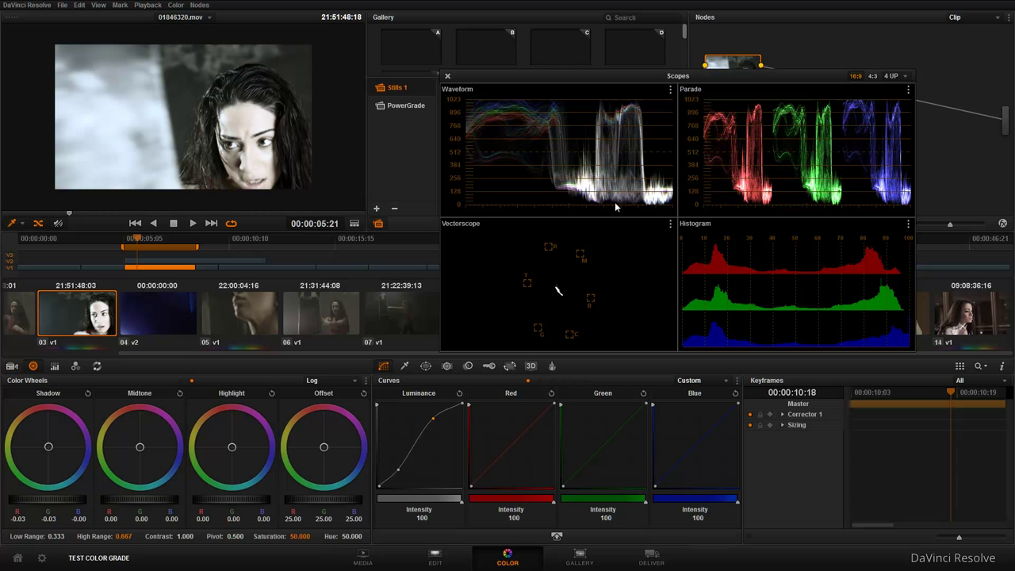
drag(434, 423, 449, 405)
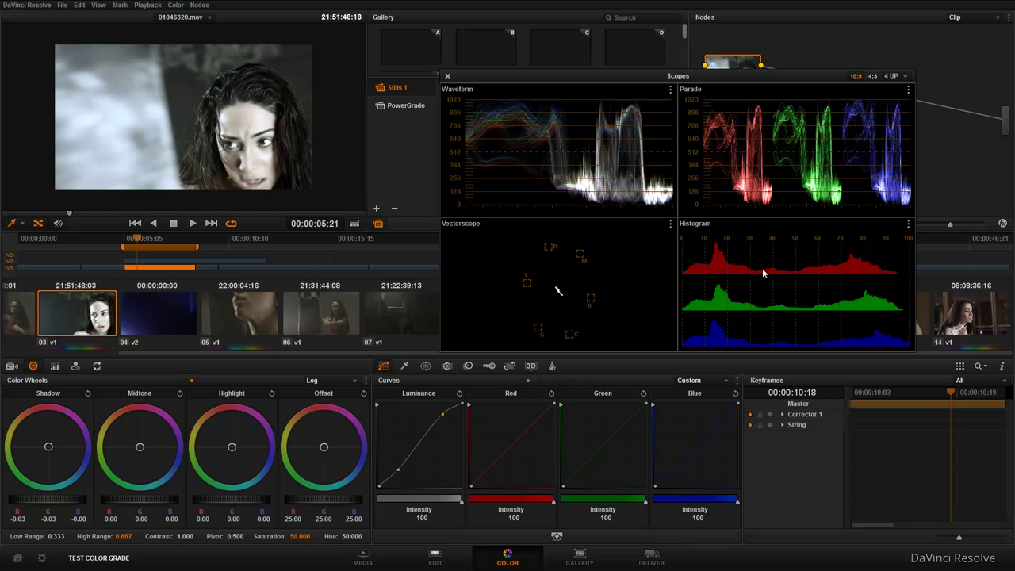
click(399, 473)
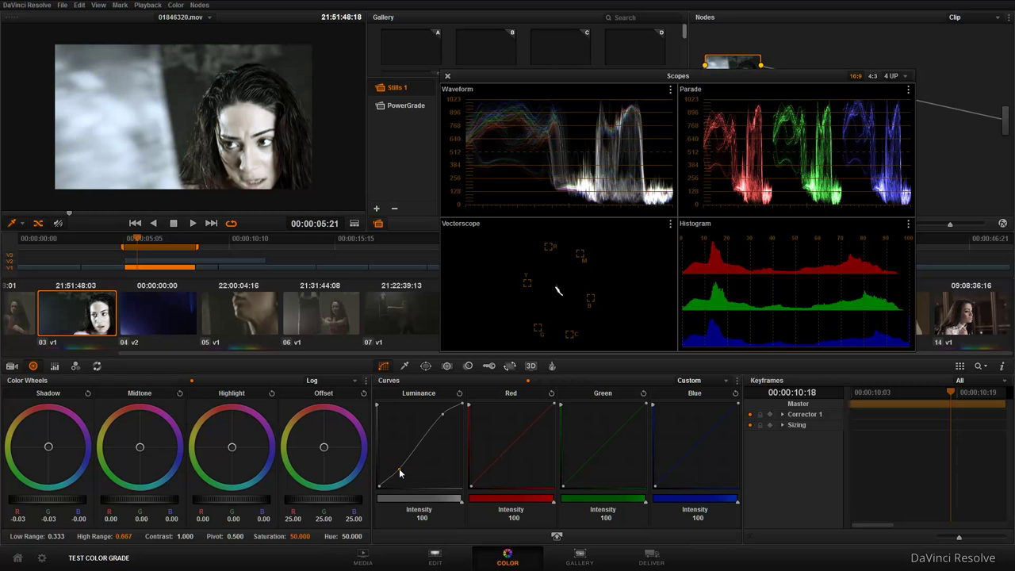
drag(400, 474, 401, 468)
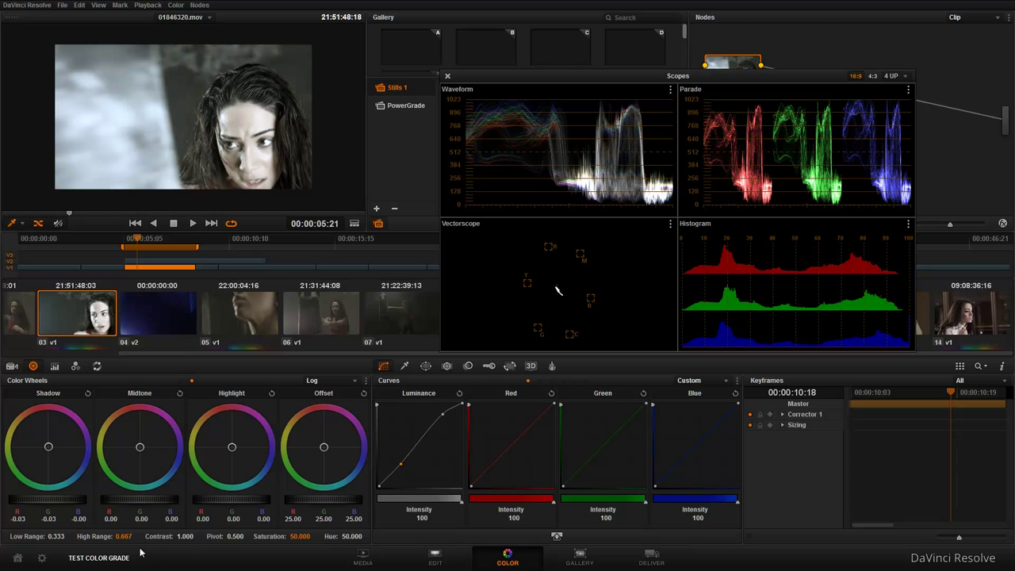
Switch the wheels back to Primaries, test saturation at 100, reset it to 50, and reposition the scopes.
click(349, 380)
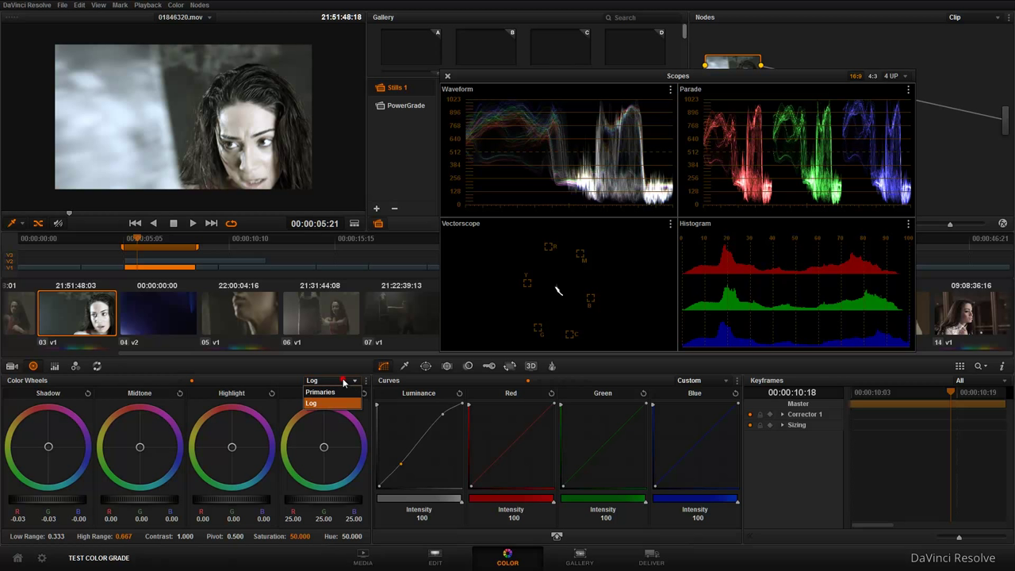
click(329, 392)
drag(204, 539, 143, 536)
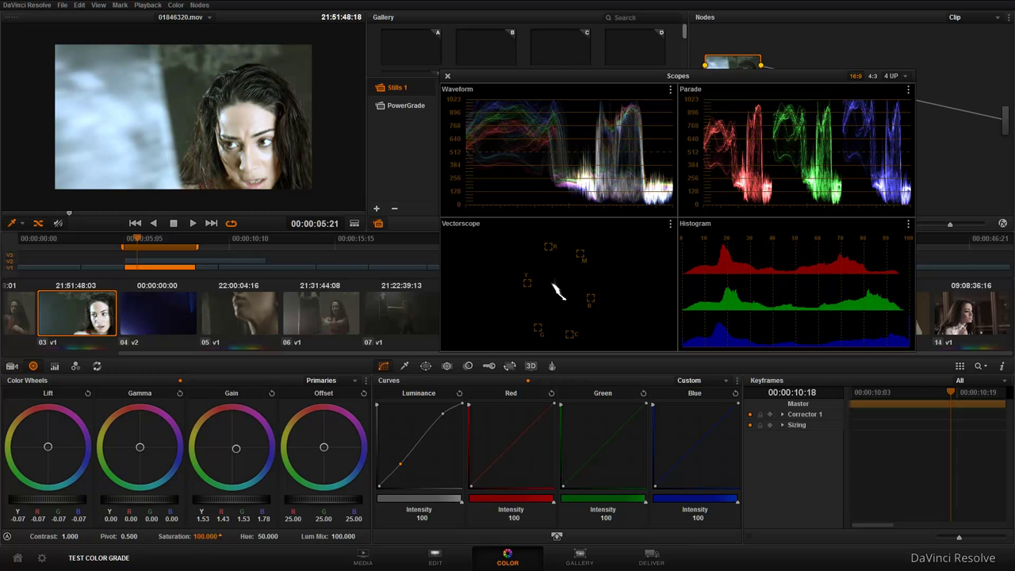
double_click(204, 537)
double_click(182, 536)
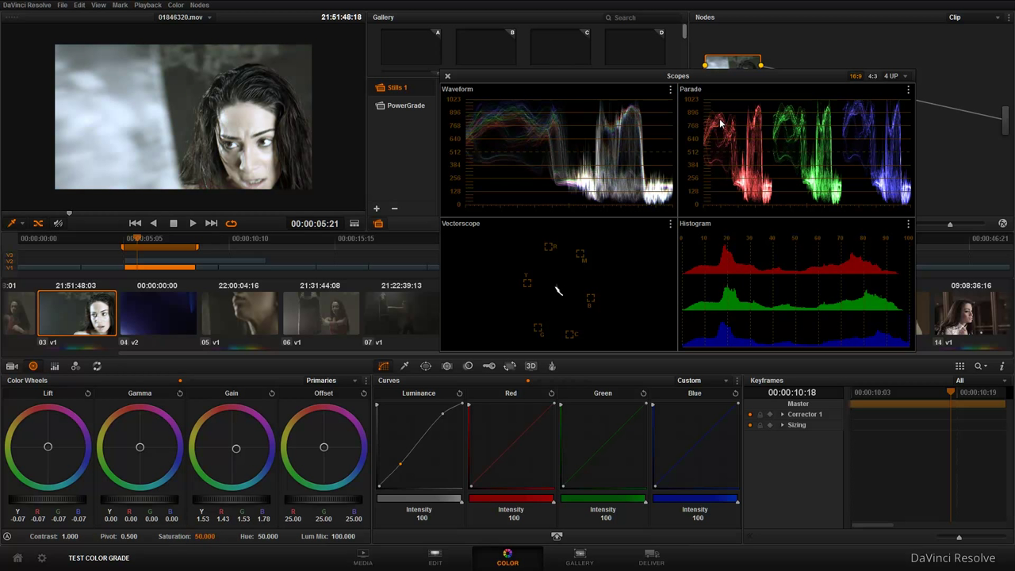
mouse_move(702, 80)
mouse_down()
mouse_move(583, 168)
mouse_move(620, 160)
mouse_move(615, 151)
mouse_up()
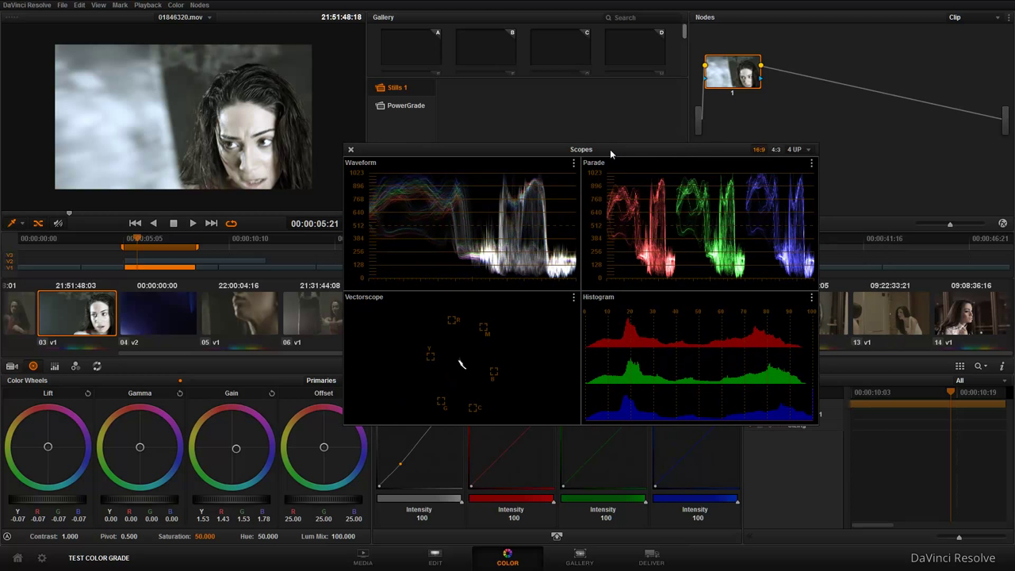
drag(614, 149, 616, 161)
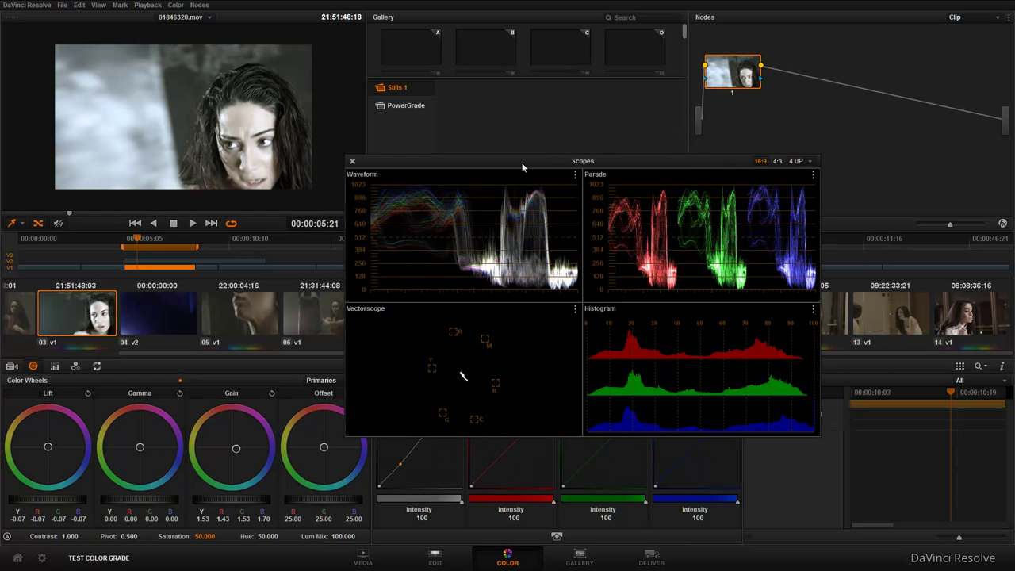